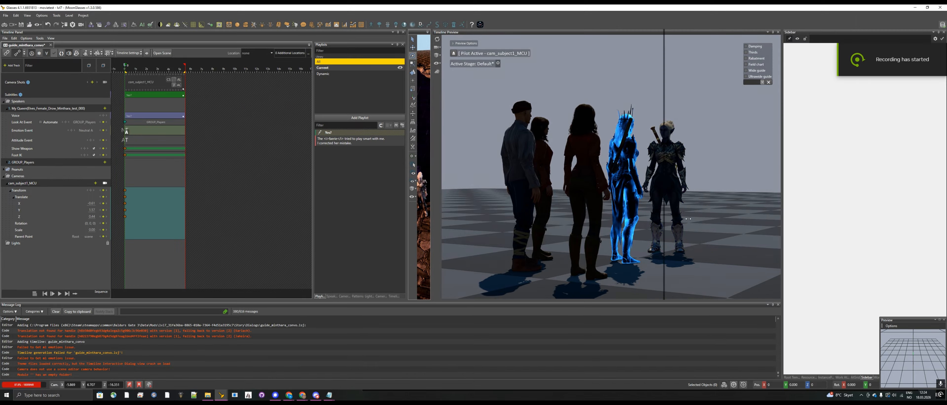
Enlarge the level viewport and set the standing My Queen character's Default Dialog to guide_minthara_convo
{"action": "left_click_drag", "start_coordinate": [687, 219], "coordinate": [716, 219]}
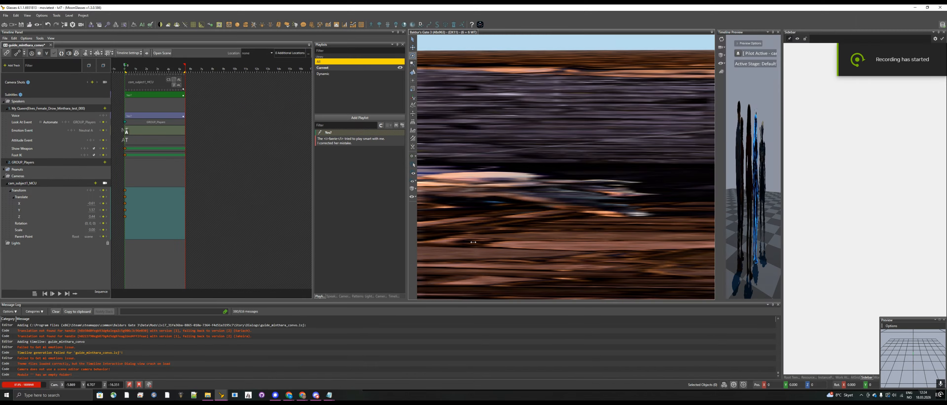
{"action": "left_click_drag", "start_coordinate": [407, 237], "coordinate": [276, 236]}
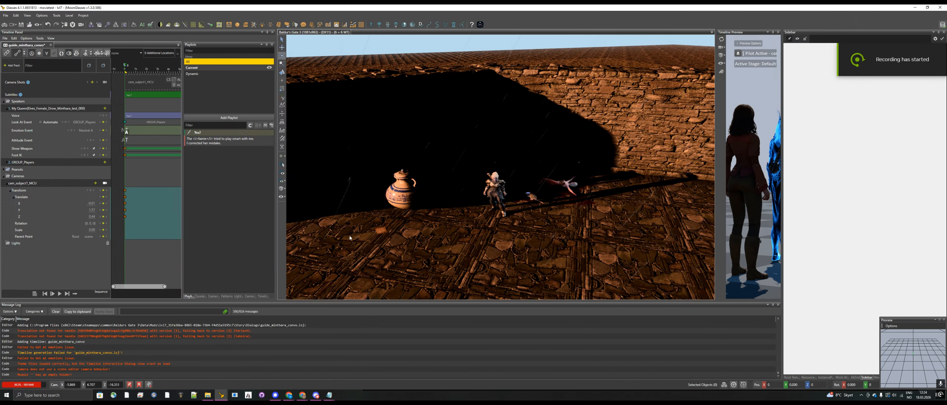
{"action": "left_click", "coordinate": [497, 198]}
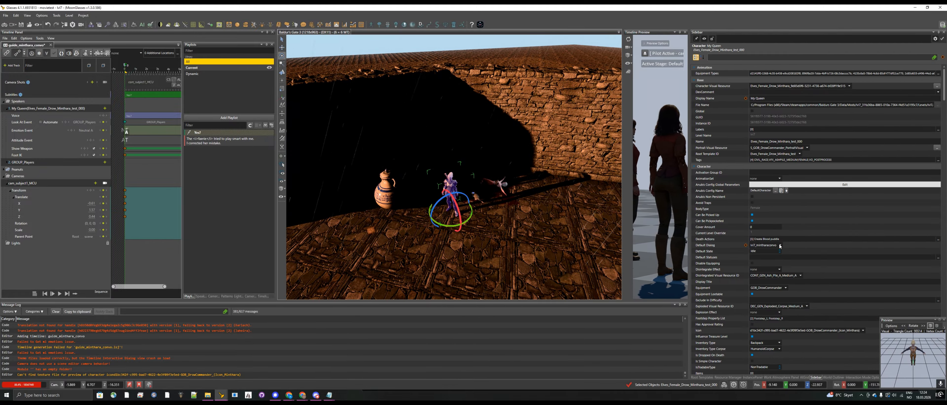
{"action": "left_click", "coordinate": [780, 245]}
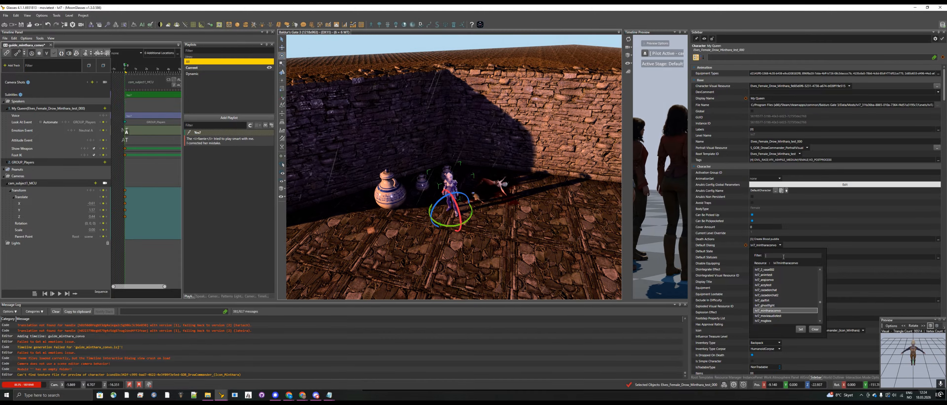
{"action": "type", "text": "guid"}
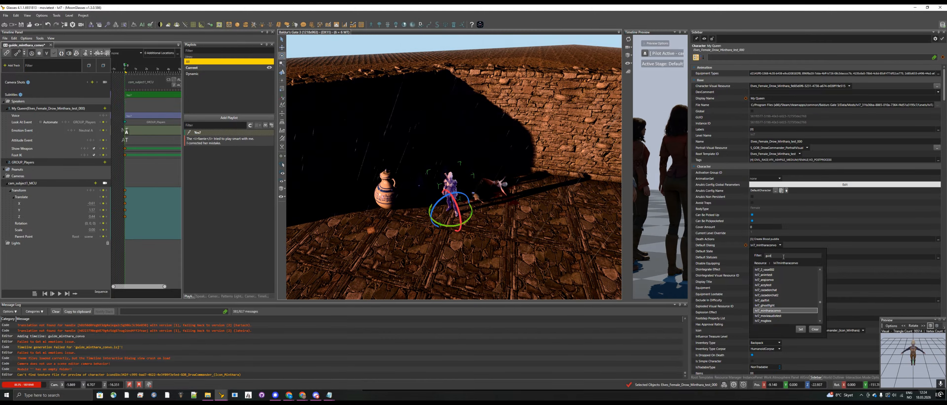
{"action": "type", "text": "e_m"}
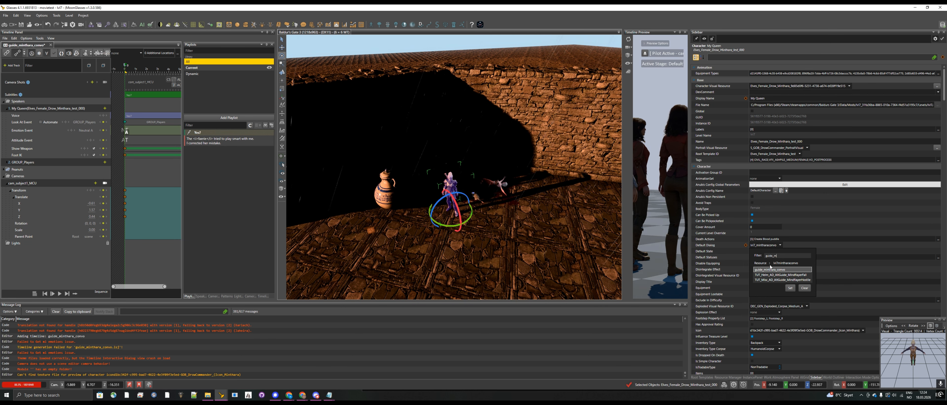
{"action": "left_click", "coordinate": [770, 270]}
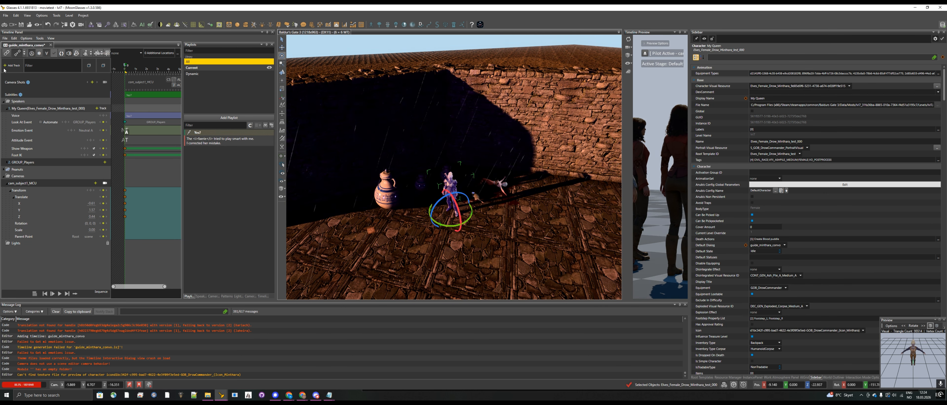
Switch the level to game mode, dismiss the save-location warning and minimize the Dialog Editor
{"action": "left_click", "coordinate": [5, 24]}
{"action": "left_click", "coordinate": [474, 231]}
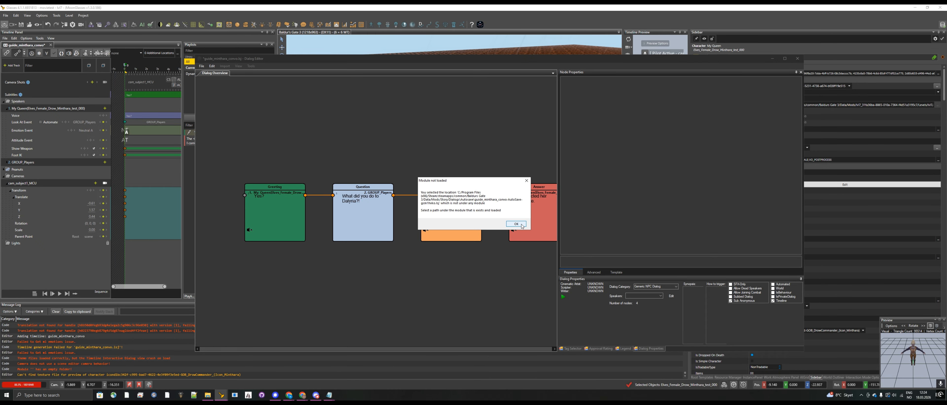
{"action": "left_click", "coordinate": [516, 224]}
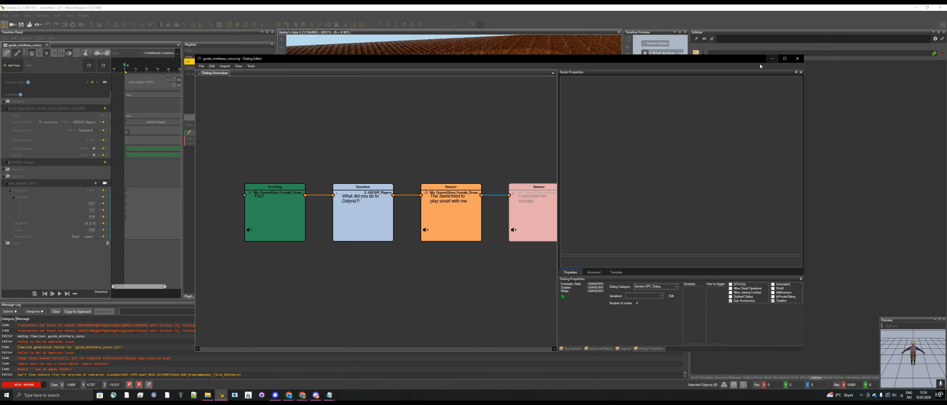
{"action": "left_click", "coordinate": [772, 58]}
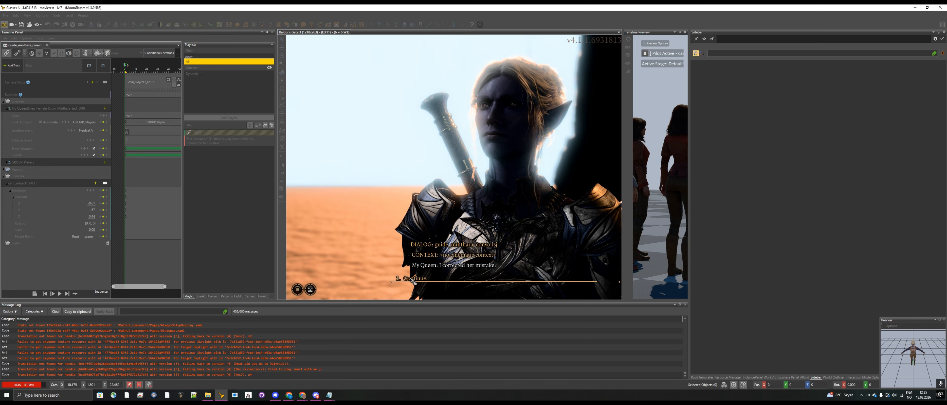
Play through the My Queen conversation in game, asking "What did you do to Dalyria?!", and return to editing mode
{"action": "left_click", "coordinate": [414, 279]}
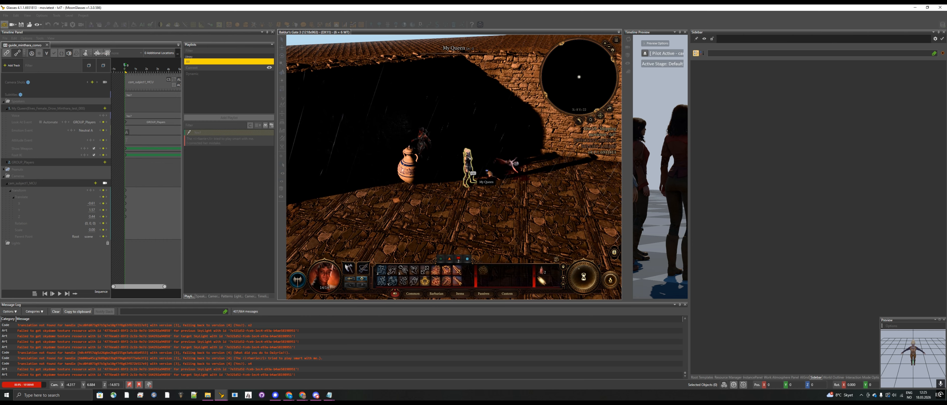
{"action": "left_click", "coordinate": [476, 174]}
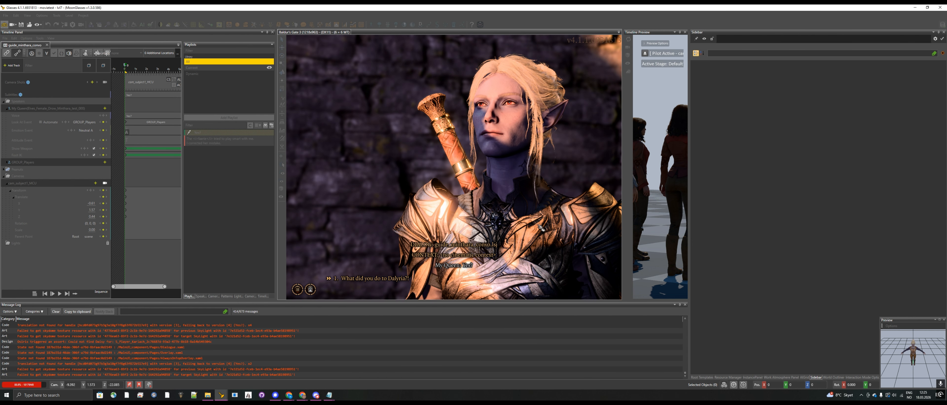
{"action": "left_click", "coordinate": [391, 278]}
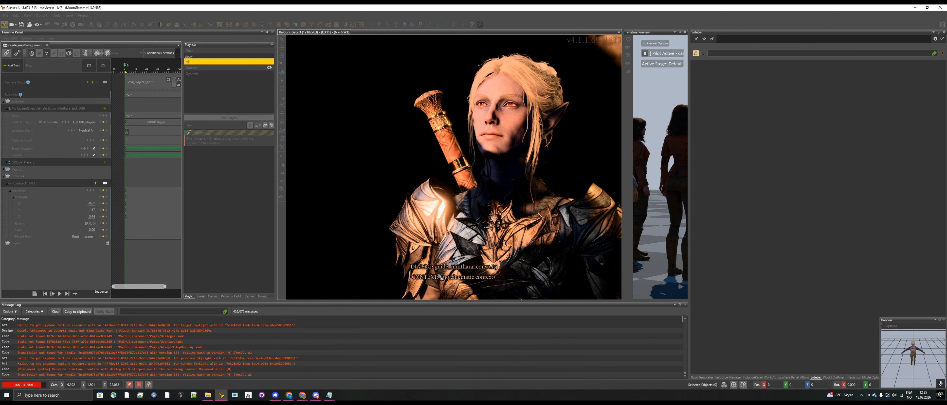
{"action": "left_click", "coordinate": [422, 279]}
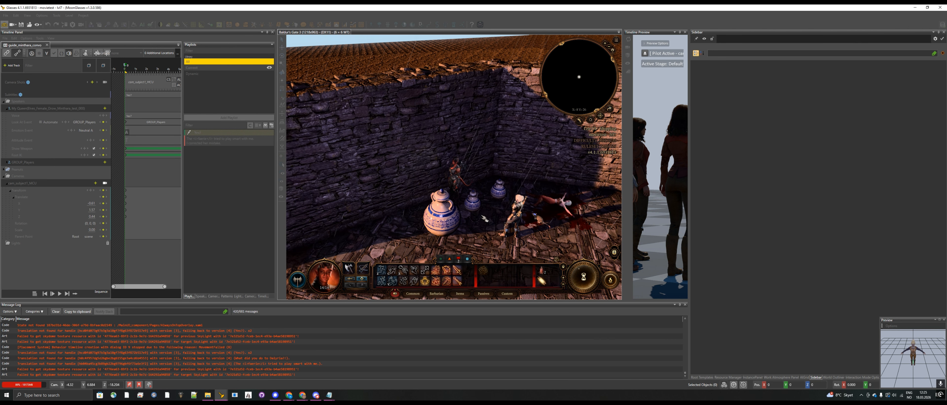
{"action": "key", "text": "s"}
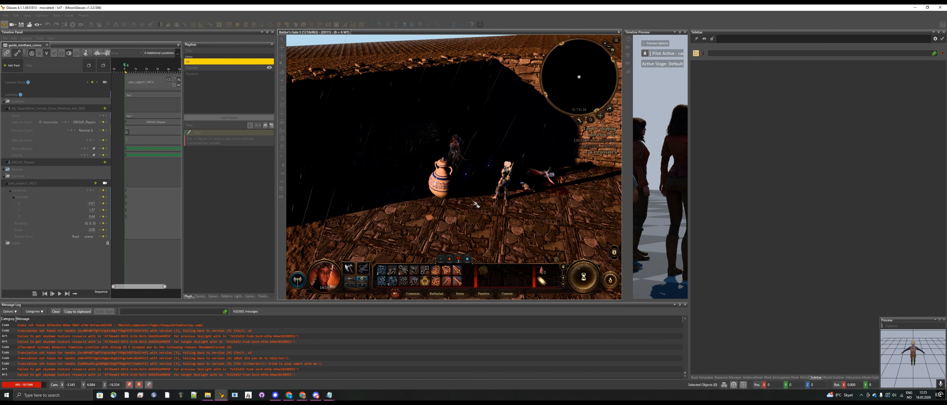
{"action": "left_click", "coordinate": [477, 173]}
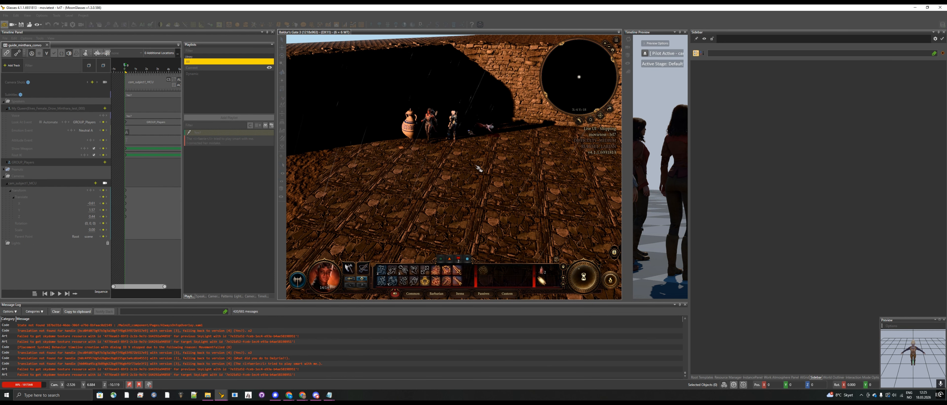
{"action": "left_click", "coordinate": [5, 24]}
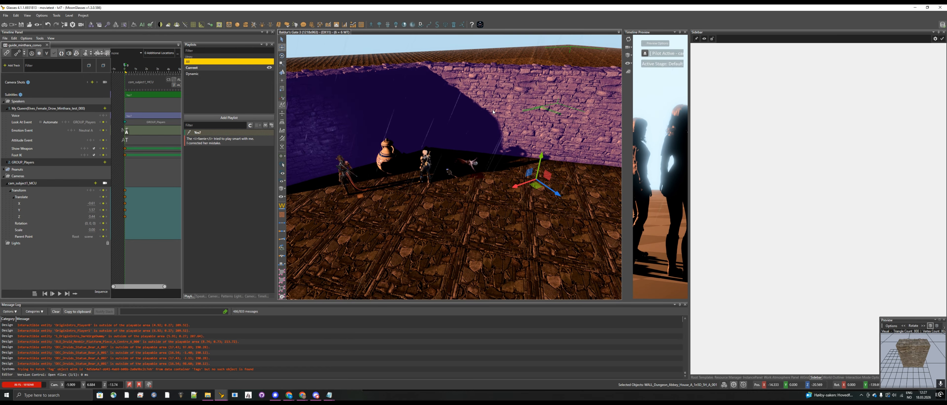
Search the root templates for the timeline triggers and place a TimelineSceneTrigger on the floor in front of the characters
{"action": "left_click", "coordinate": [707, 377]}
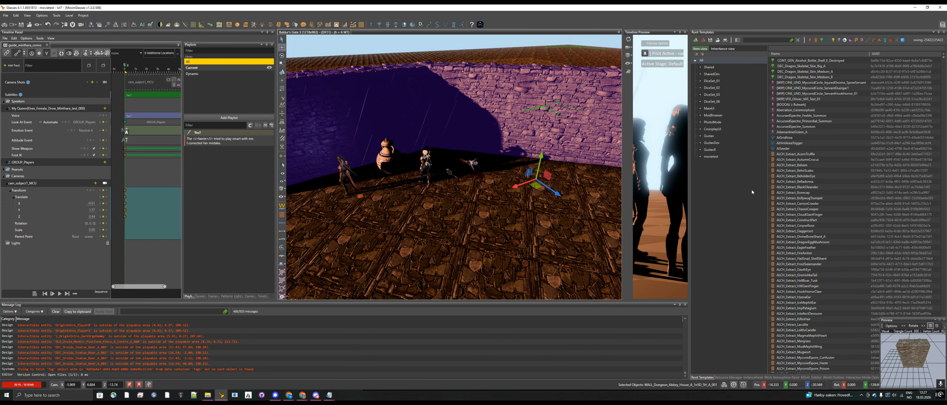
{"action": "left_click", "coordinate": [785, 41]}
{"action": "type", "text": "t"}
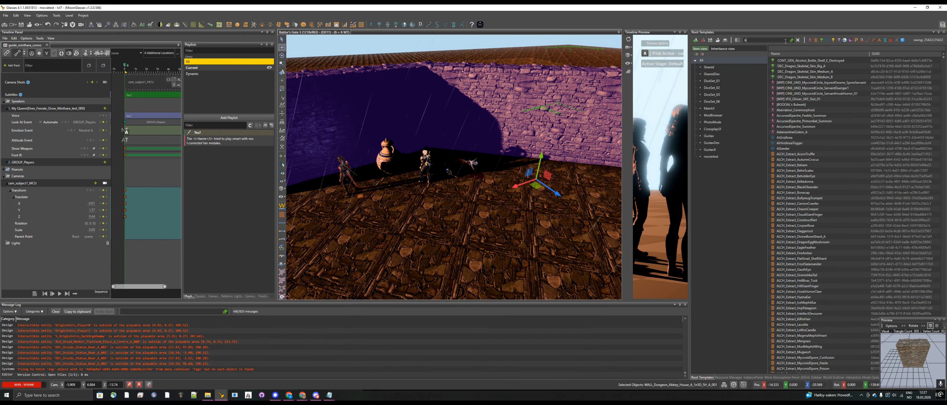
{"action": "type", "text": "imeli"}
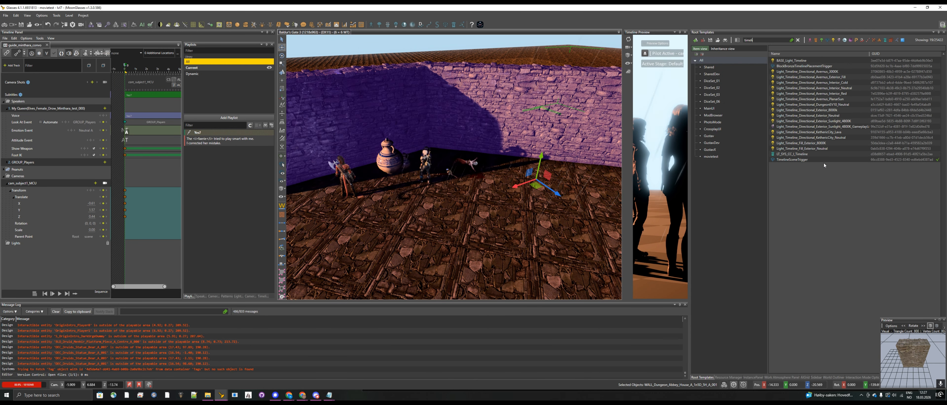
{"action": "left_click", "coordinate": [817, 160]}
{"action": "left_click_drag", "start_coordinate": [816, 159], "coordinate": [438, 202]}
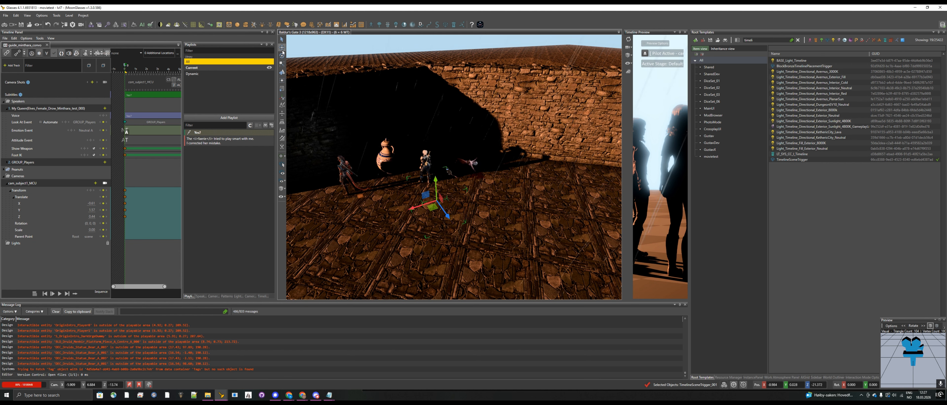
{"action": "mouse_move", "coordinate": [403, 212]}
{"action": "left_mouse_down"}
{"action": "mouse_move", "coordinate": [415, 234]}
{"action": "mouse_move", "coordinate": [414, 221]}
{"action": "left_mouse_up"}
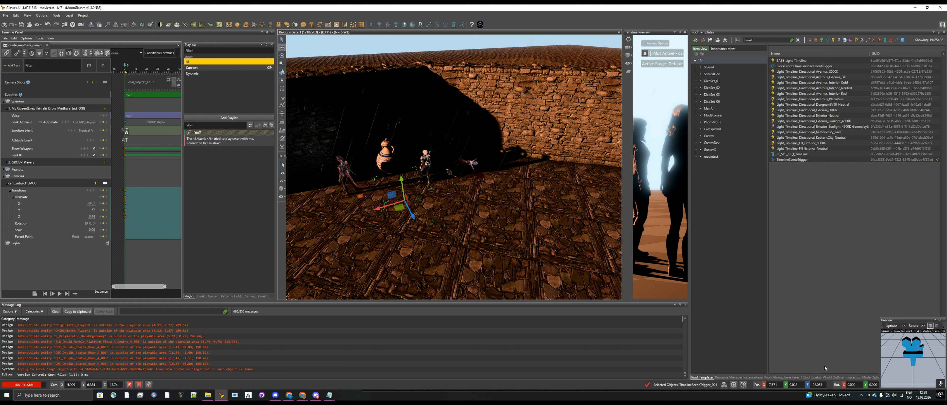
Clear the property filter and assign guide_minthara_convo to the trigger's Dialogue Resource IDs
{"action": "left_click", "coordinate": [815, 378]}
{"action": "double_click", "coordinate": [724, 56]}
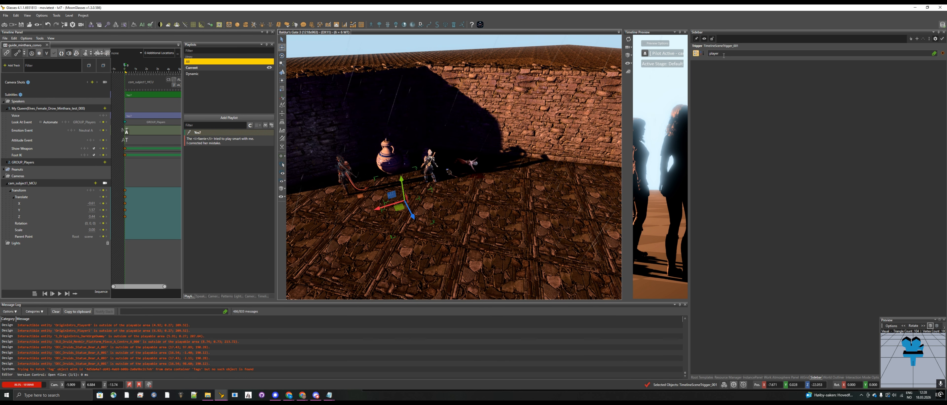
{"action": "key", "text": "BackSpace"}
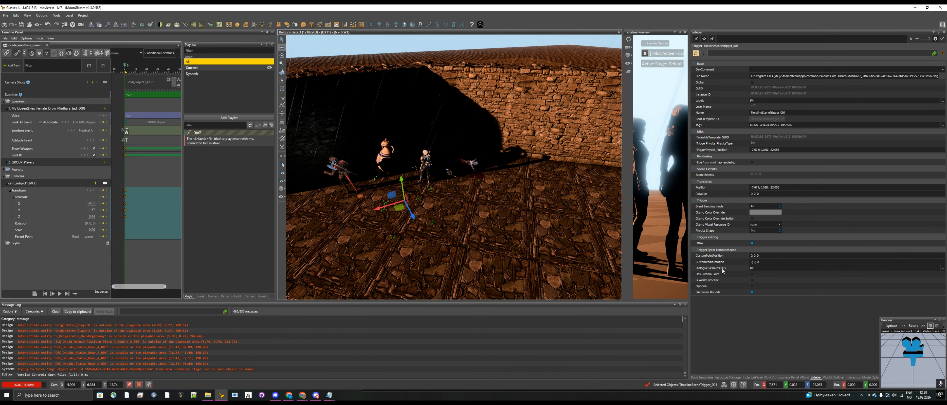
{"action": "left_click", "coordinate": [943, 268]}
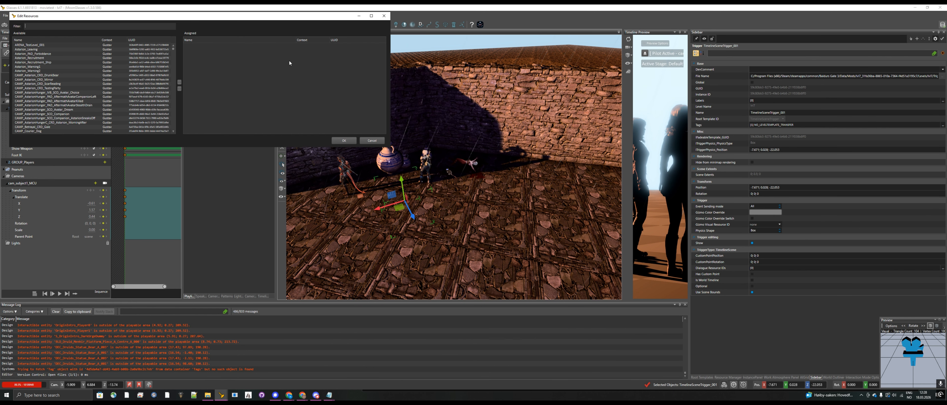
{"action": "left_click_drag", "start_coordinate": [157, 21], "coordinate": [669, 189]}
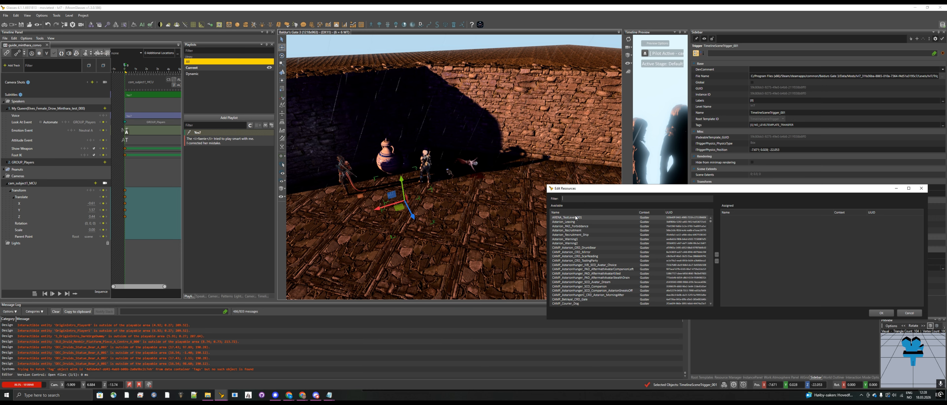
{"action": "type", "text": "guide_m"}
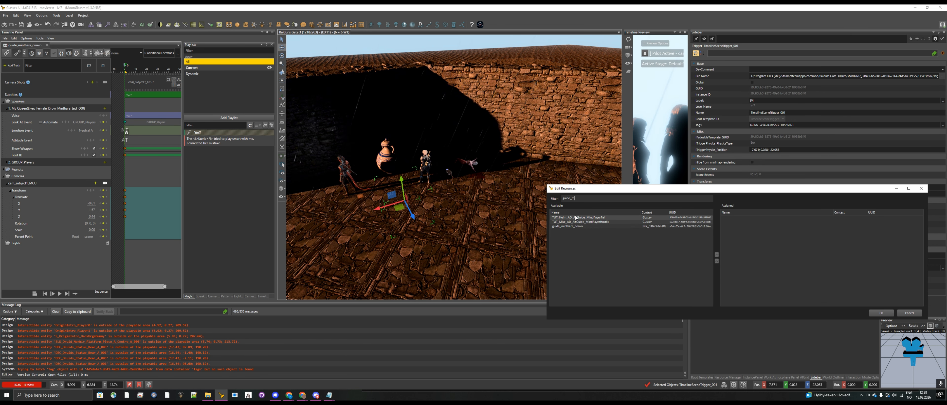
{"action": "double_click", "coordinate": [572, 227]}
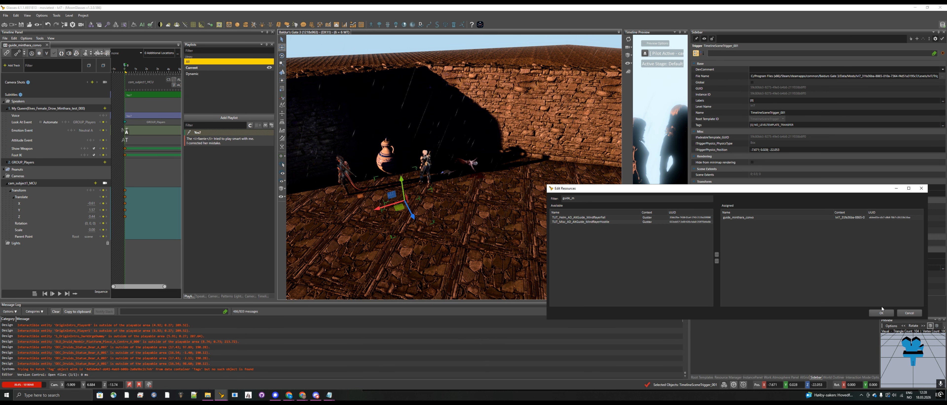
{"action": "left_click", "coordinate": [881, 313]}
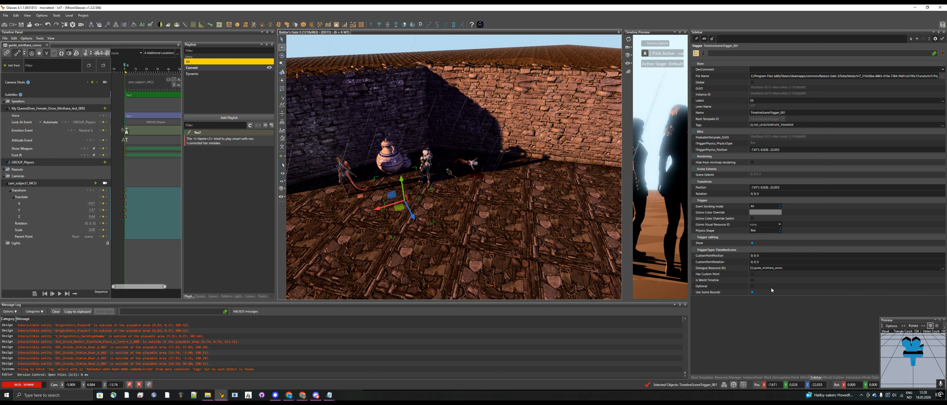
{"action": "mouse_move", "coordinate": [711, 289]}
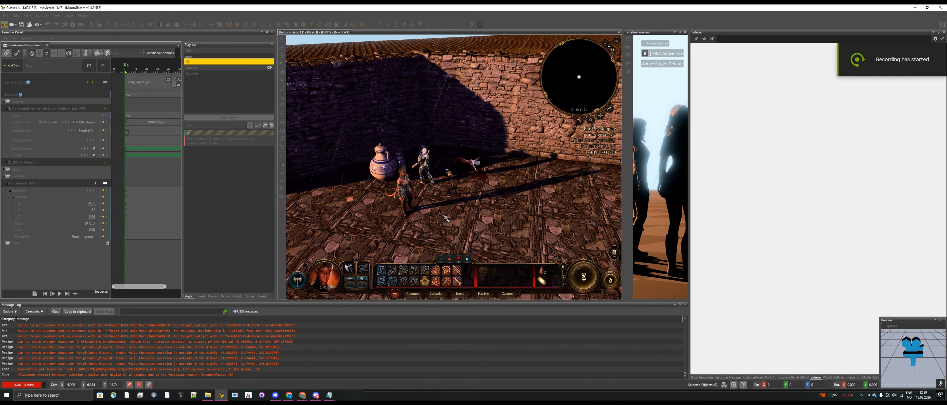
Test the My Queen conversation in game with the scene trigger in place, and return to editing mode
{"action": "left_click", "coordinate": [353, 205]}
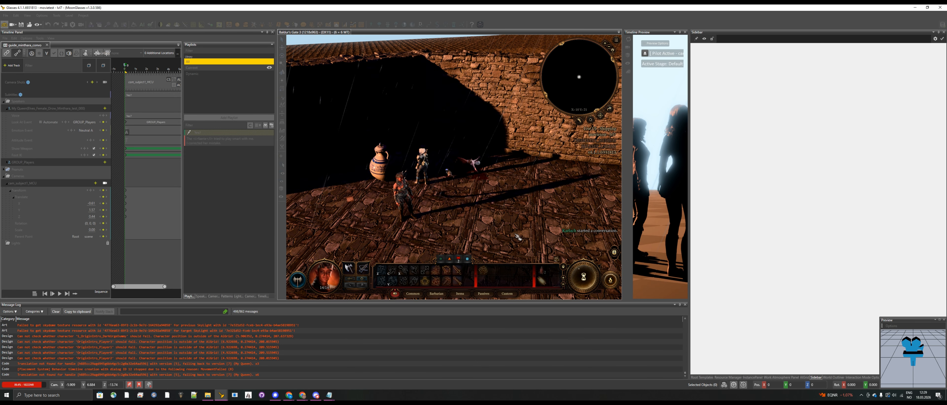
{"action": "left_click", "coordinate": [384, 279]}
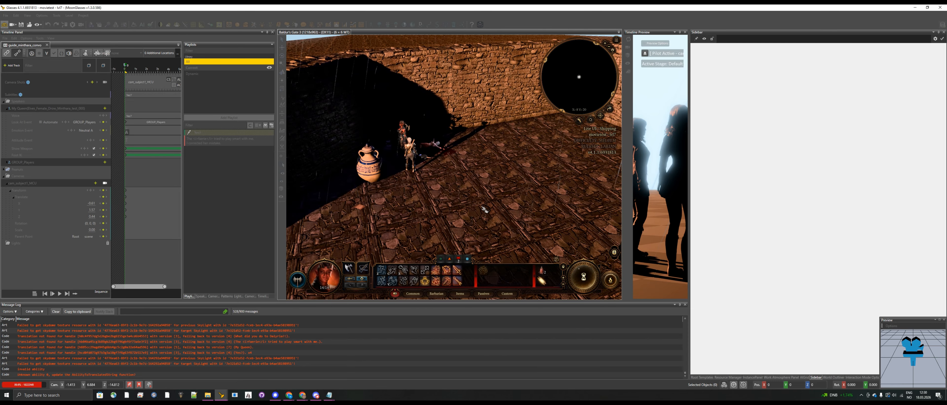
{"action": "middle_click_drag", "start_coordinate": [480, 205], "coordinate": [483, 209]}
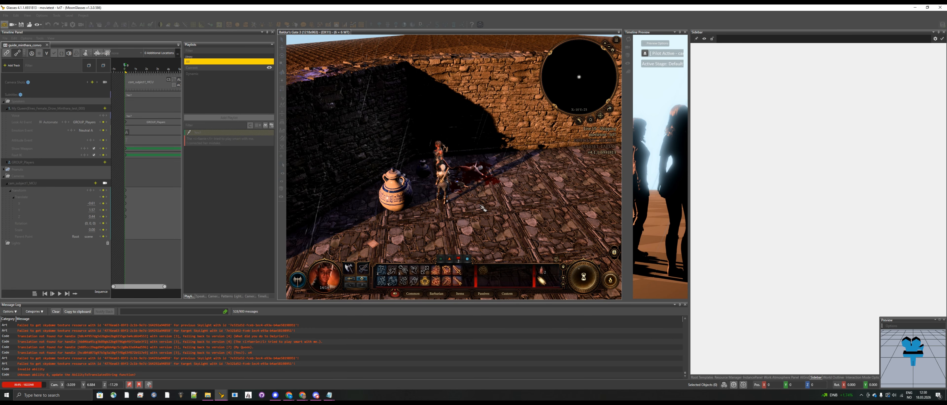
{"action": "middle_click_drag", "start_coordinate": [431, 202], "coordinate": [475, 204]}
{"action": "key", "text": "s"}
{"action": "key", "text": "a"}
{"action": "key", "text": "w"}
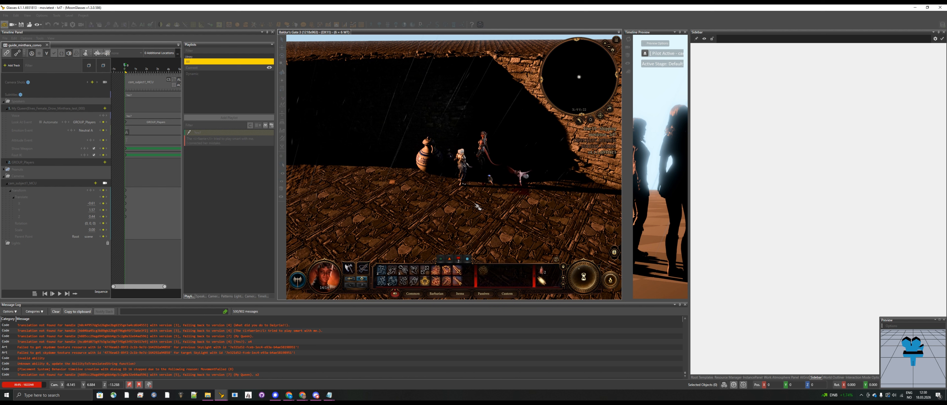
{"action": "left_click", "coordinate": [9, 27]}
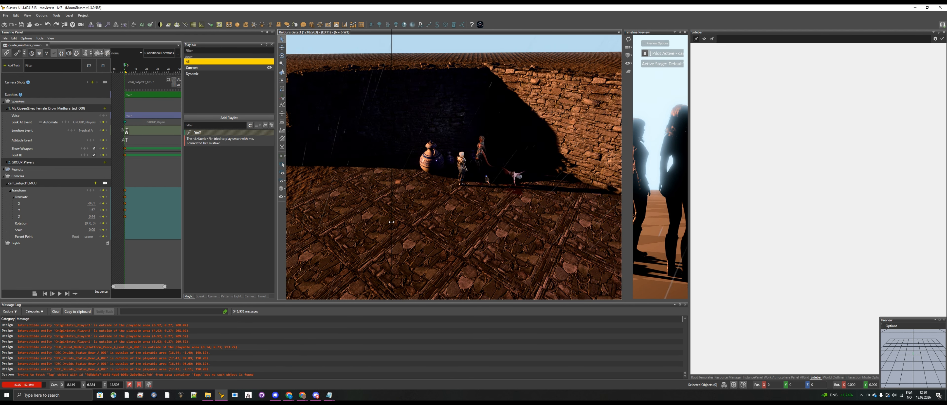
Enlarge the timeline preview and select TimelineSceneTrigger_001 in the list of level triggers
{"action": "left_click_drag", "start_coordinate": [392, 222], "coordinate": [392, 222]}
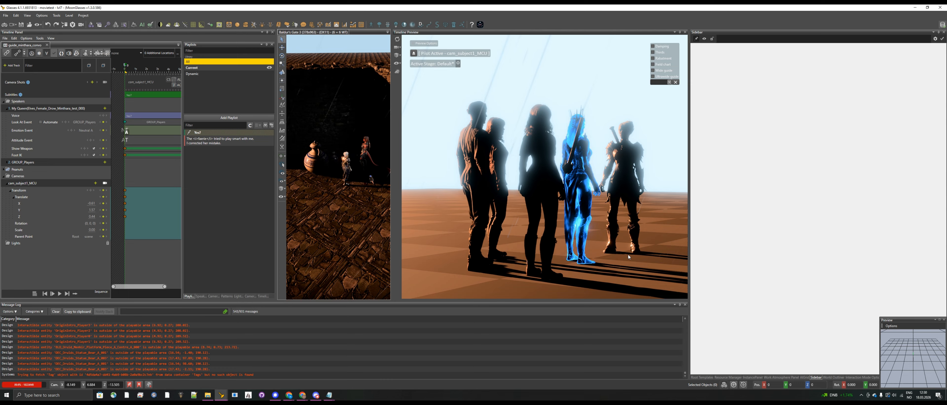
{"action": "left_click", "coordinate": [637, 231]}
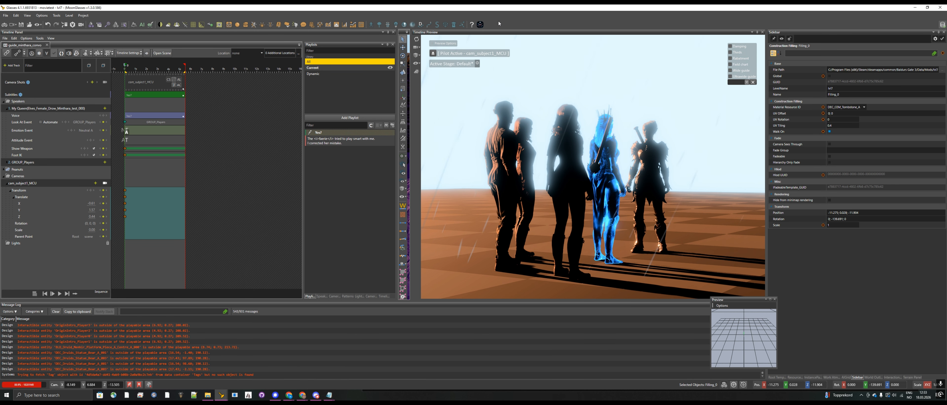
{"action": "left_click", "coordinate": [444, 25]}
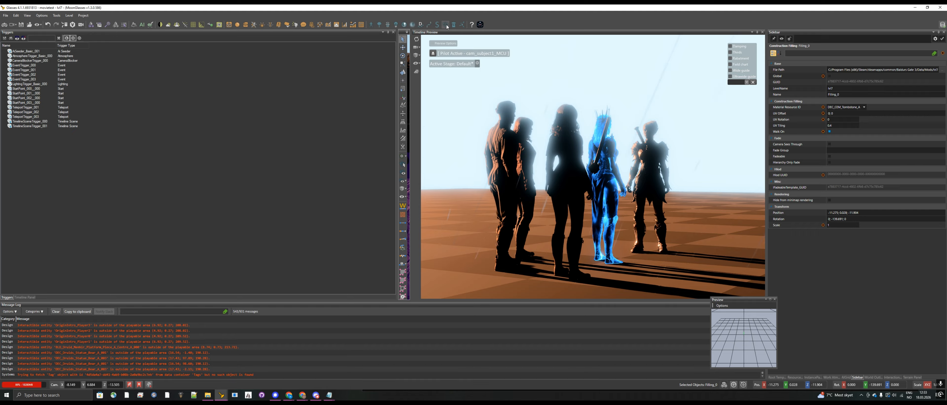
{"action": "left_click", "coordinate": [37, 126]}
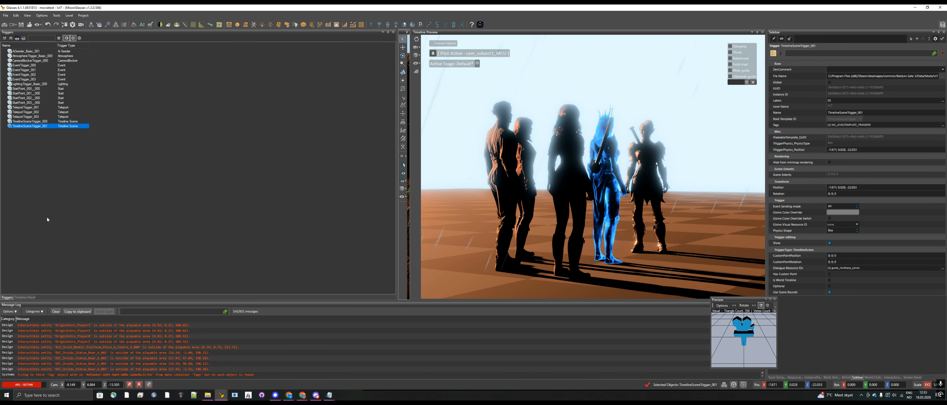
Return to the guide_minthara_convo timeline and set its location to TimelineSceneTrigger_001
{"action": "left_click", "coordinate": [26, 297]}
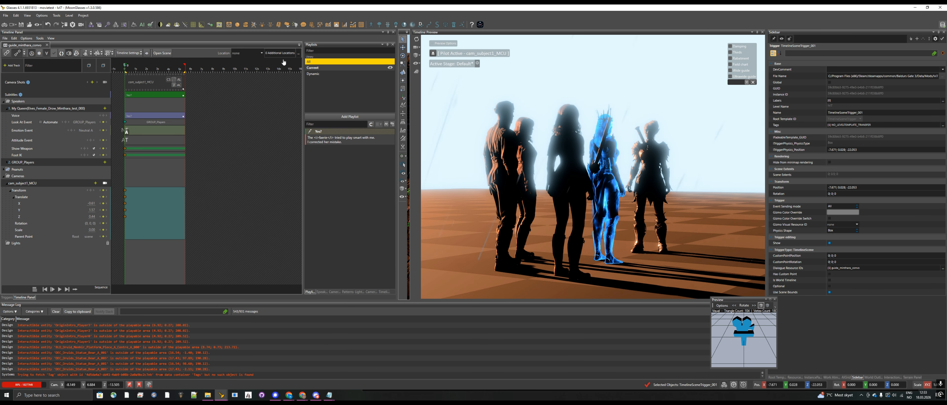
{"action": "left_click", "coordinate": [261, 53]}
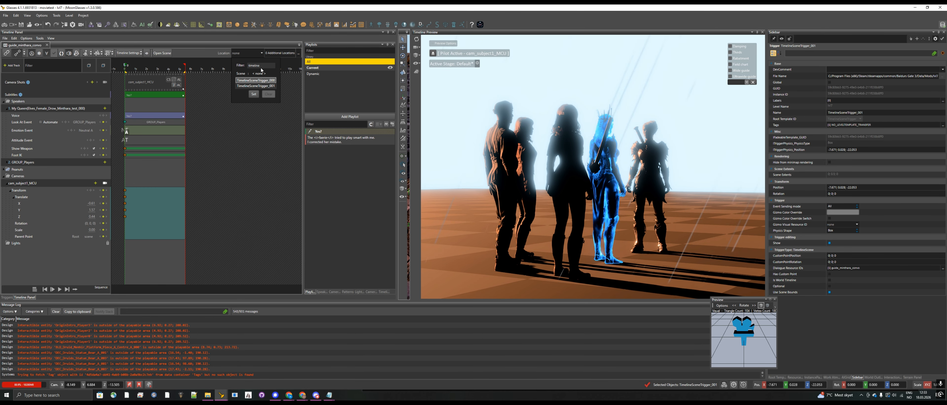
{"action": "left_click", "coordinate": [254, 94]}
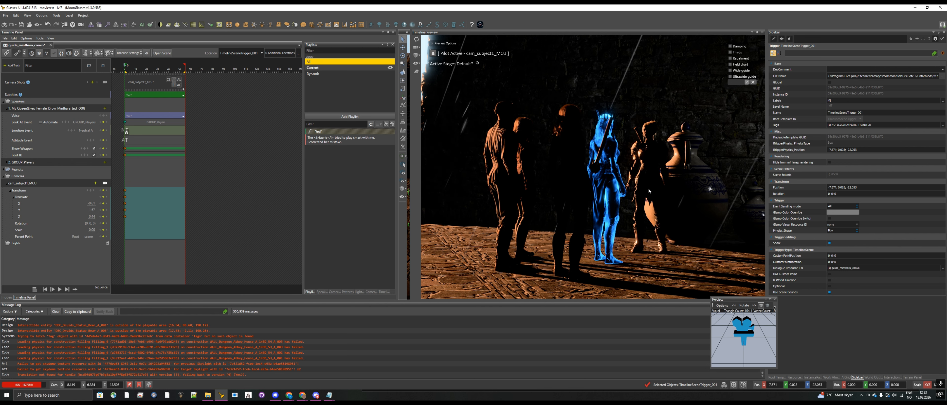
{"action": "left_click", "coordinate": [650, 170]}
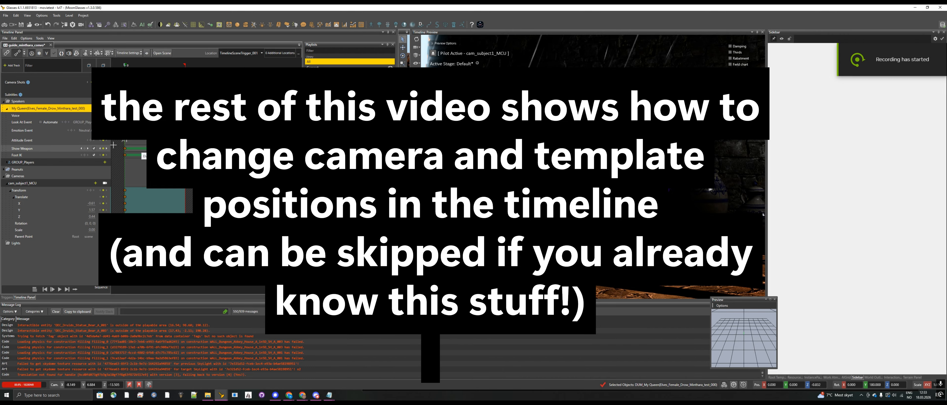
Add a Transform track to the My Queen speaker and expand it down to the individual Translate axes
{"action": "left_click", "coordinate": [96, 108]}
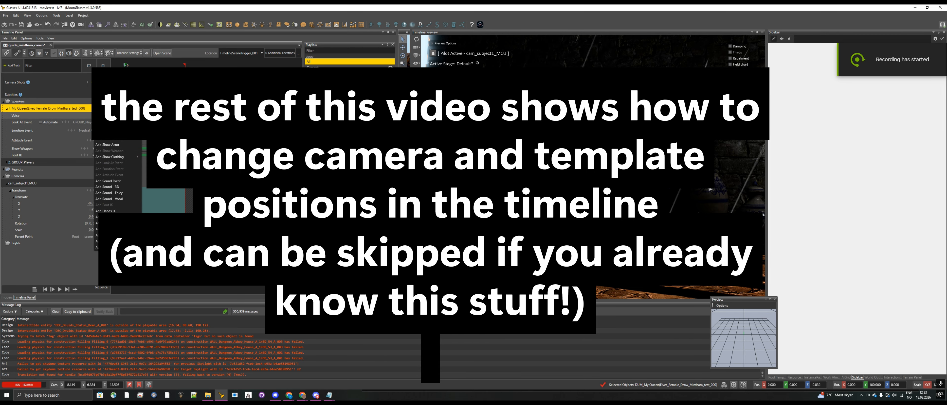
{"action": "left_click", "coordinate": [106, 115]}
{"action": "left_click", "coordinate": [11, 165]}
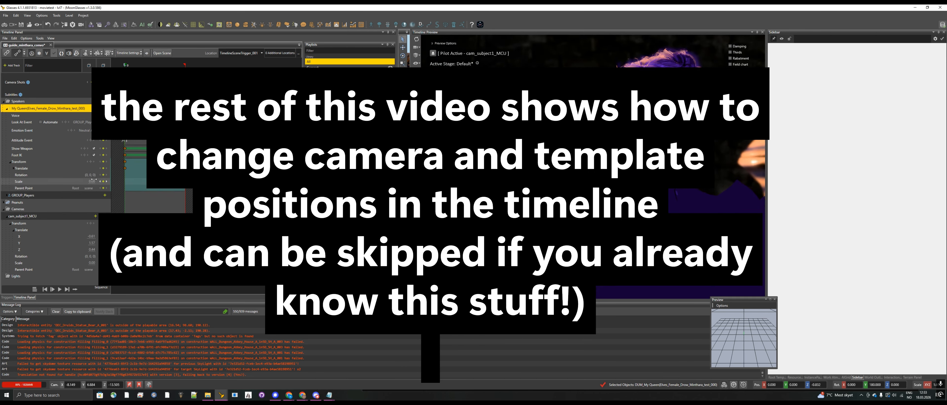
{"action": "left_click", "coordinate": [14, 169]}
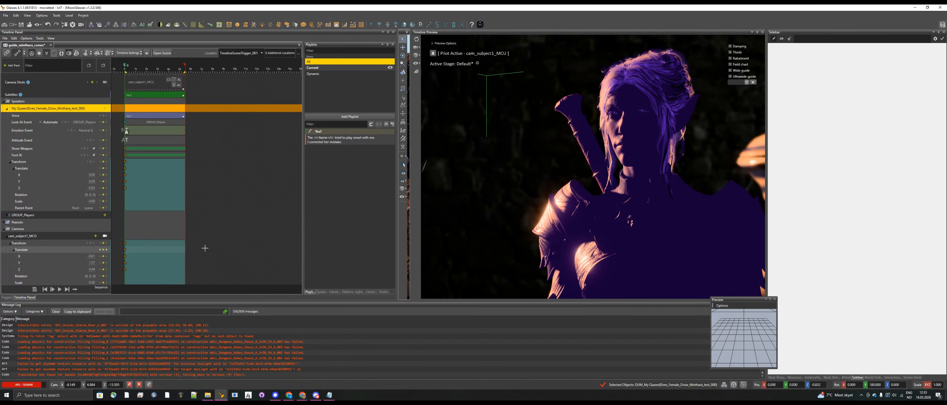
{"action": "left_click", "coordinate": [482, 190]}
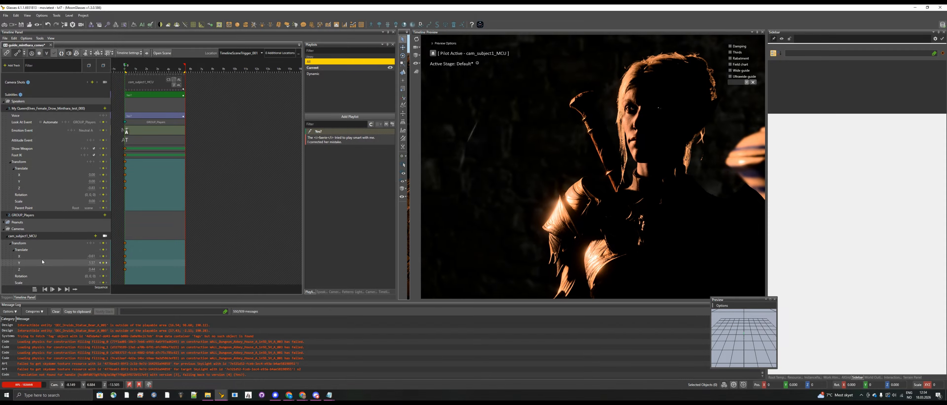
Add a Field of View track to the cam_subject1_MCU camera and set its first key's value to 45
{"action": "left_click", "coordinate": [92, 235]}
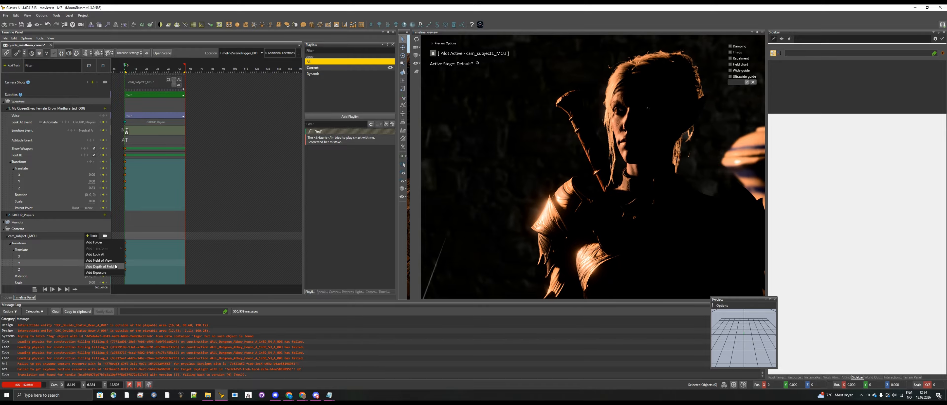
{"action": "left_click", "coordinate": [110, 261]}
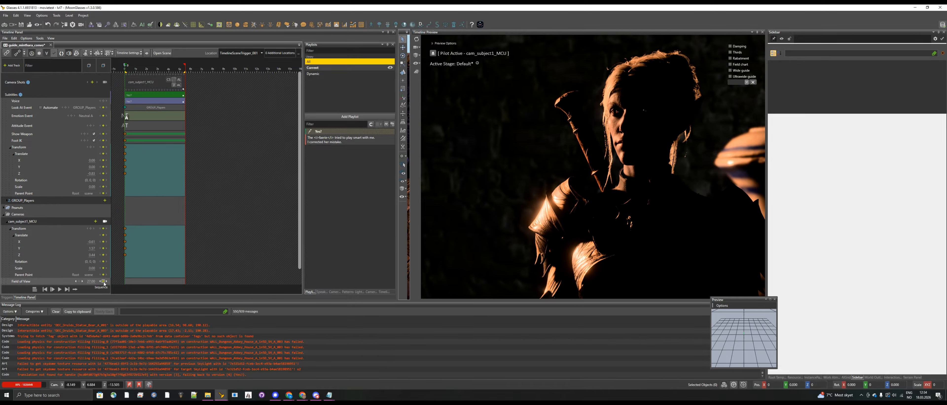
{"action": "left_click", "coordinate": [125, 281]}
{"action": "right_click", "coordinate": [125, 281]}
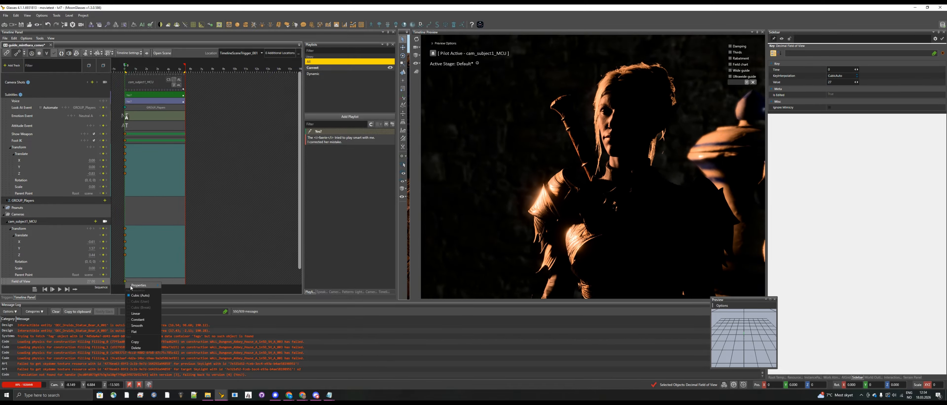
{"action": "mouse_move", "coordinate": [144, 286]}
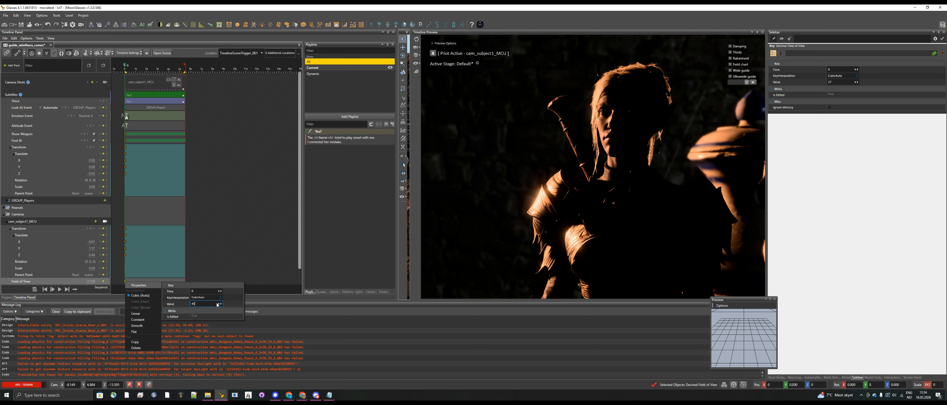
{"action": "key", "text": "Return"}
{"action": "left_click", "coordinate": [233, 220]}
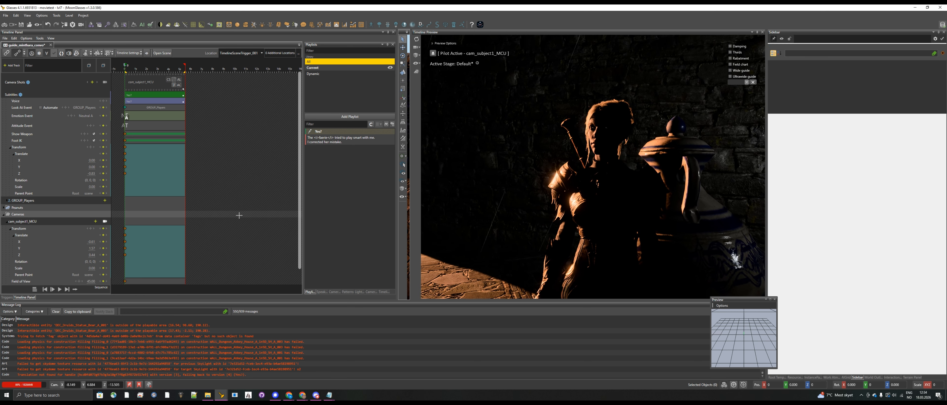
{"action": "scroll", "coordinate": [144, 198], "scroll_direction": "up", "scroll_amount": 1}
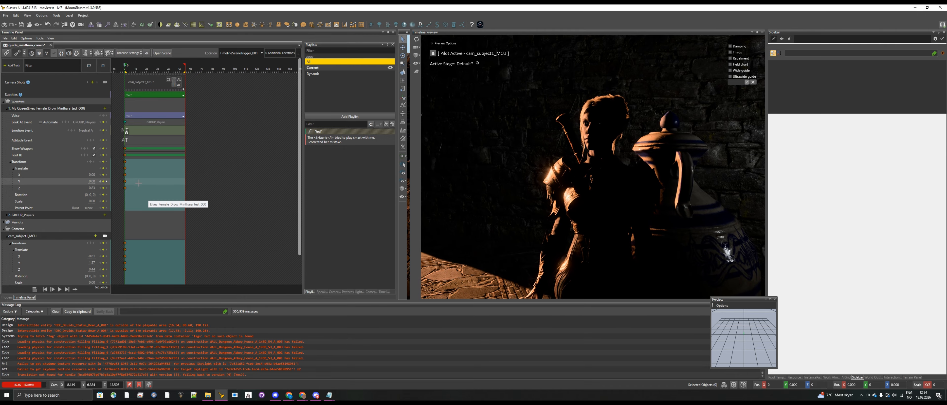
{"action": "left_click", "coordinate": [125, 181]}
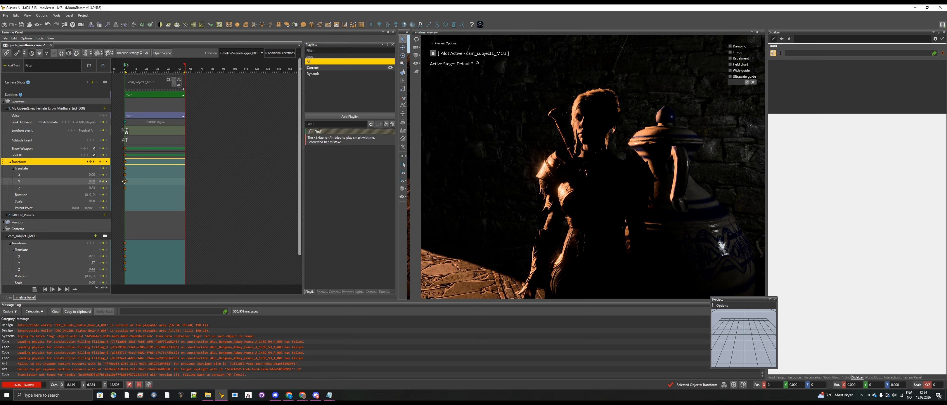
{"action": "left_click", "coordinate": [125, 181]}
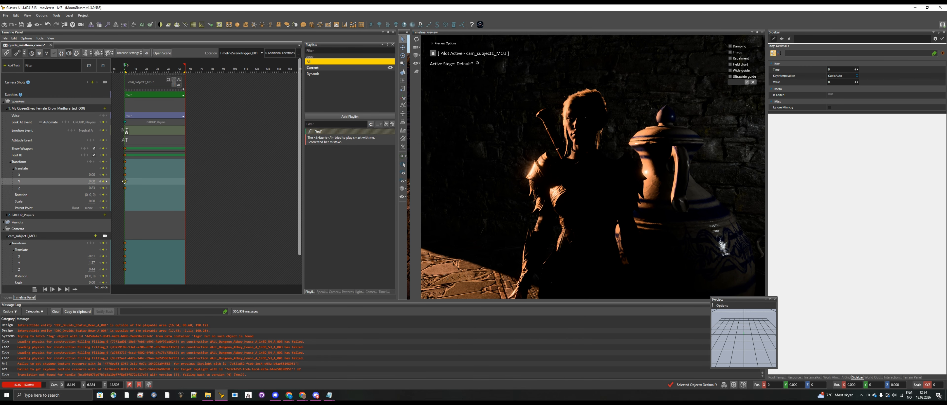
{"action": "right_click", "coordinate": [125, 181]}
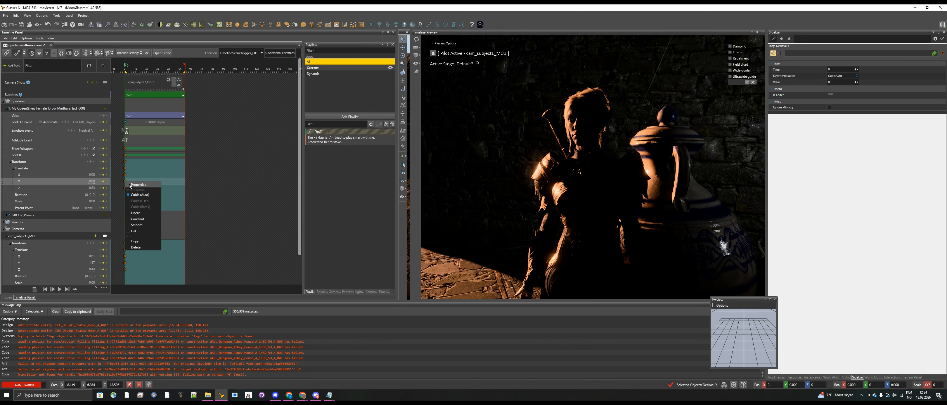
{"action": "mouse_move", "coordinate": [130, 187]}
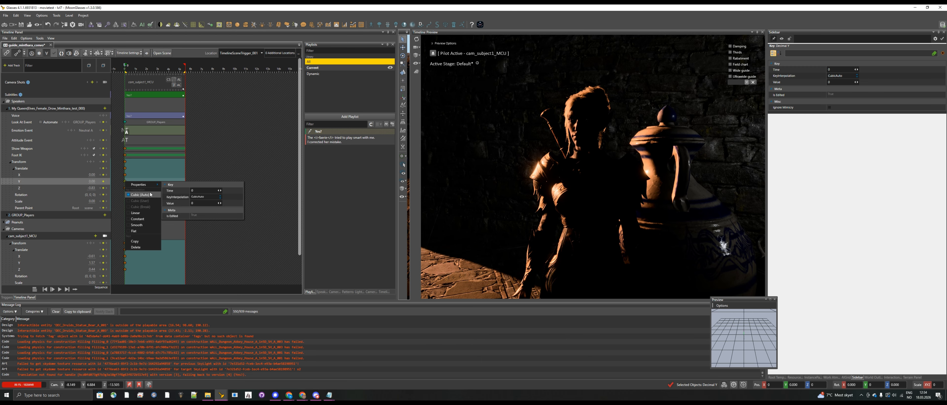
{"action": "left_click", "coordinate": [117, 186]}
Try values of 2, 1.5 and 1 on the first Translate Y key of the My Queen speaker
{"action": "left_click", "coordinate": [125, 182]}
{"action": "right_click", "coordinate": [124, 182]}
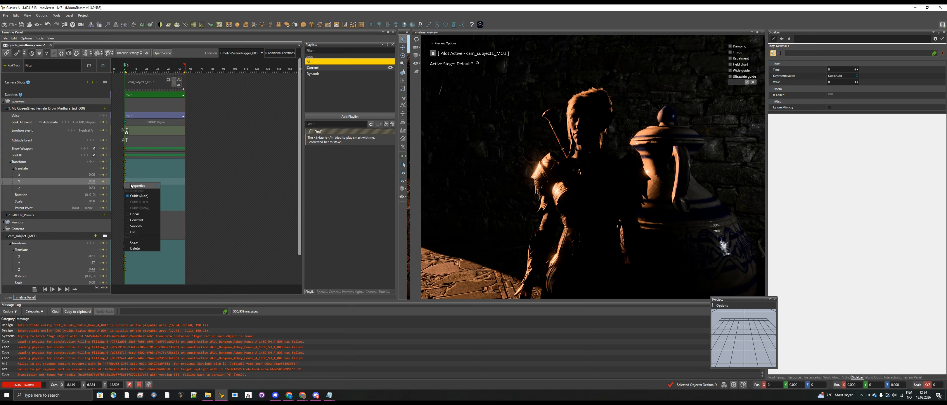
{"action": "mouse_move", "coordinate": [131, 186]}
{"action": "type", "text": "2"}
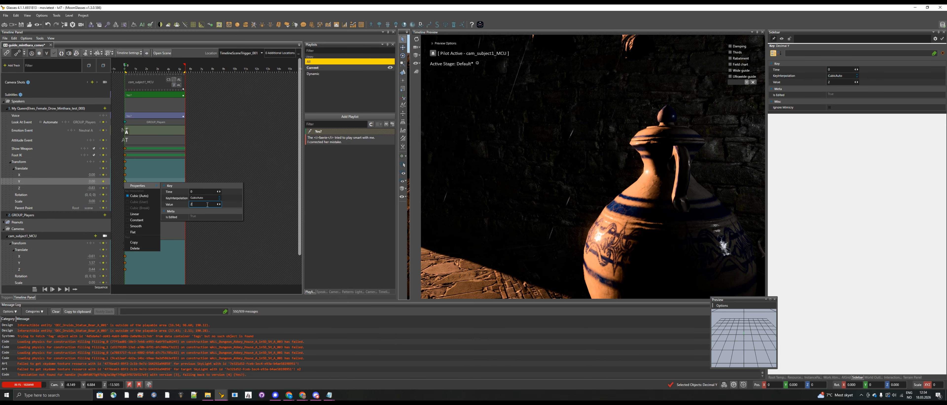
{"action": "key", "text": "BackSpace"}
{"action": "type", "text": "1.5"}
{"action": "key", "text": "Return"}
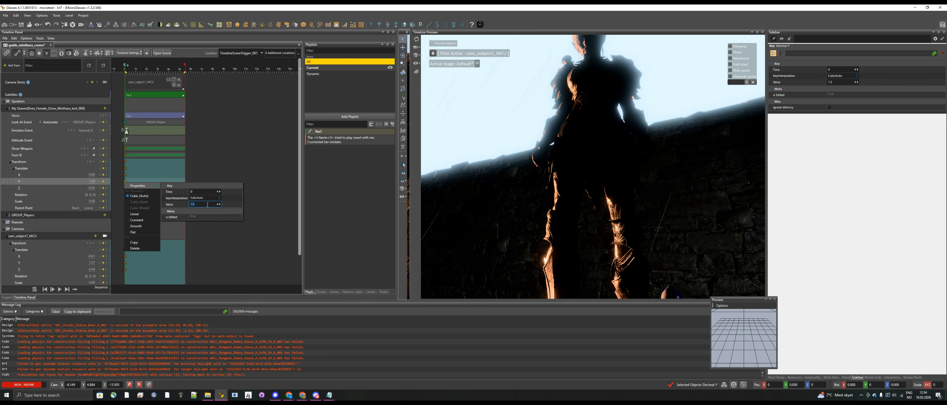
{"action": "type", "text": "1"}
{"action": "key", "text": "Return"}
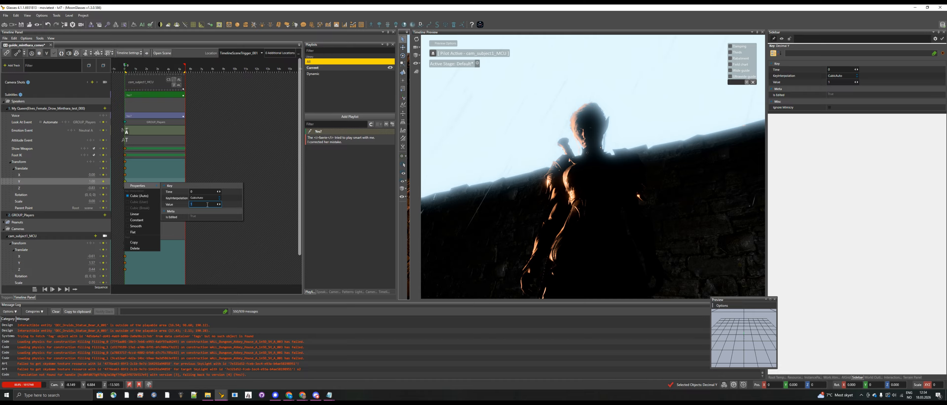
{"action": "left_click", "coordinate": [465, 205]}
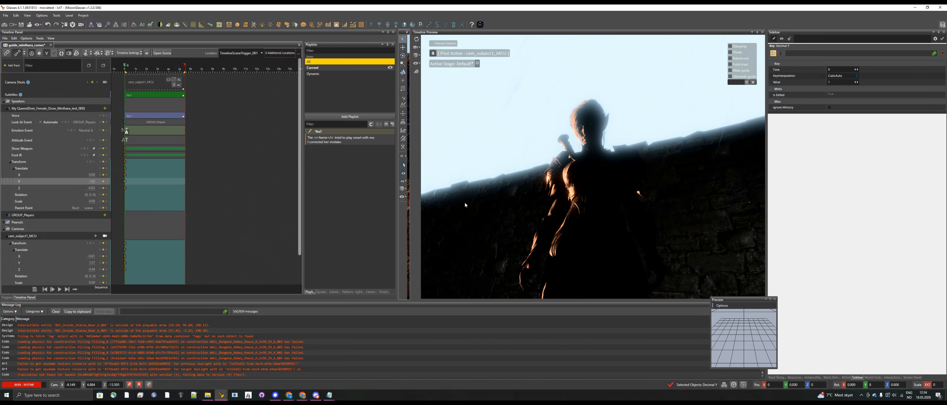
{"action": "left_click", "coordinate": [229, 238]}
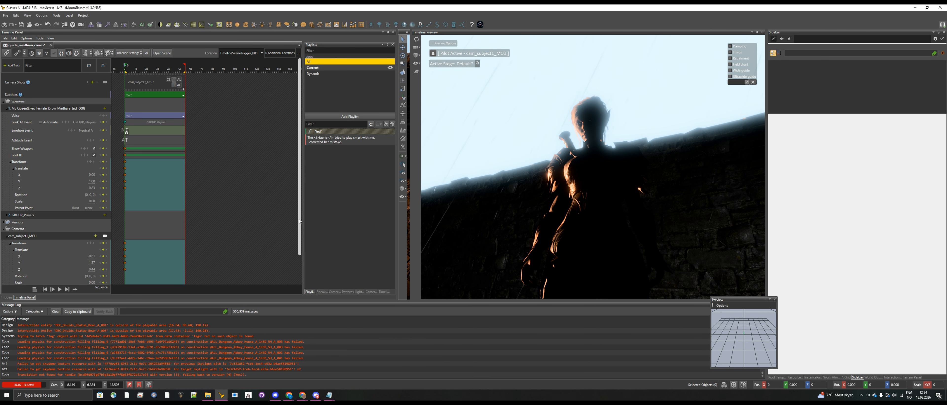
Set the first Translate Y key of the My Queen speaker to 0.5
{"action": "left_click_drag", "start_coordinate": [299, 219], "coordinate": [301, 236]}
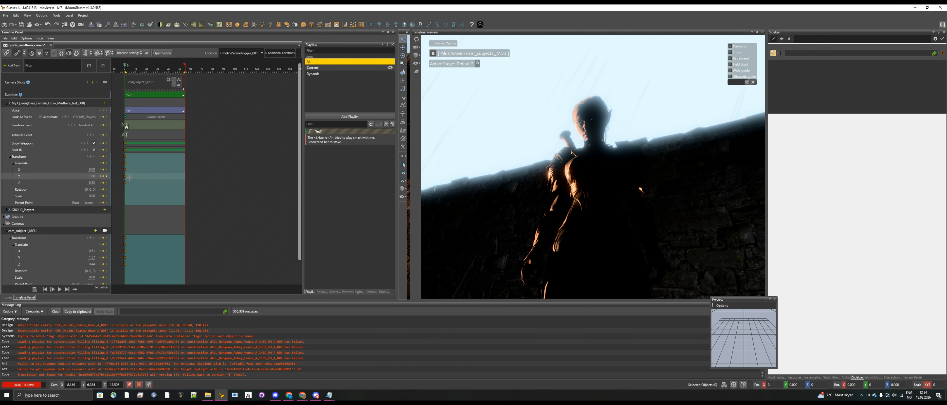
{"action": "left_click", "coordinate": [125, 176]}
{"action": "right_click", "coordinate": [125, 176]}
{"action": "mouse_move", "coordinate": [143, 180]}
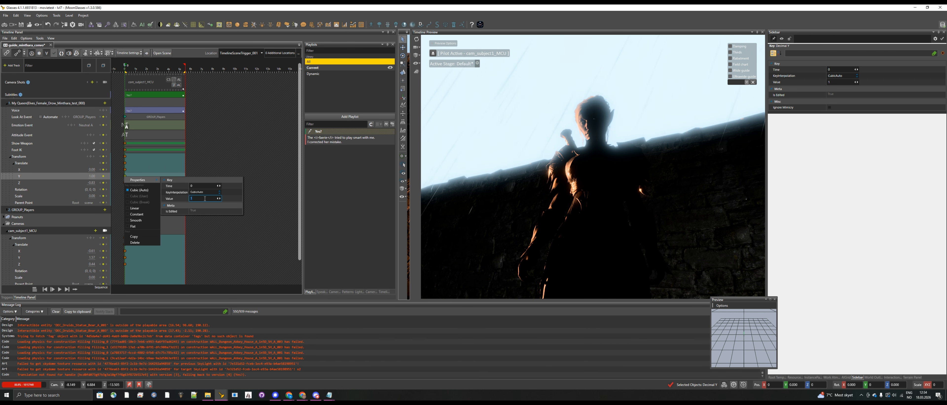
{"action": "left_click", "coordinate": [204, 199]}
{"action": "type", "text": "0.5"}
{"action": "key", "text": "Return"}
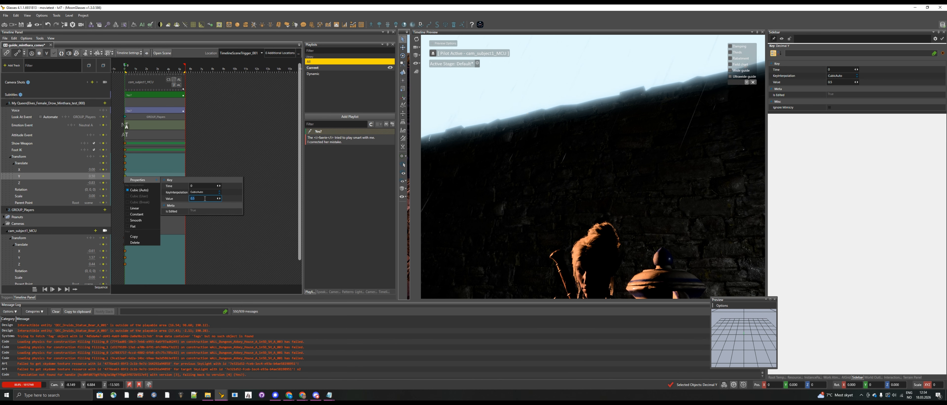
{"action": "left_click", "coordinate": [237, 222]}
Add a Look At track to the cam_subject1_MCU camera
{"action": "scroll", "coordinate": [133, 260], "scroll_direction": "down", "scroll_amount": 1}
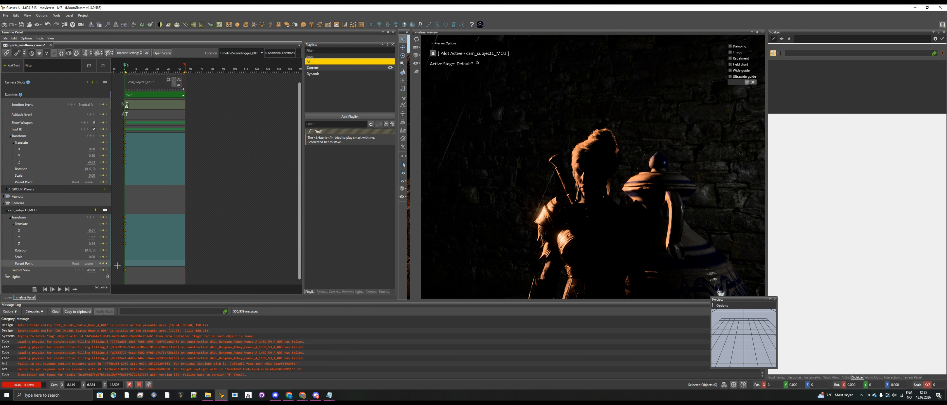
{"action": "left_click", "coordinate": [92, 210]}
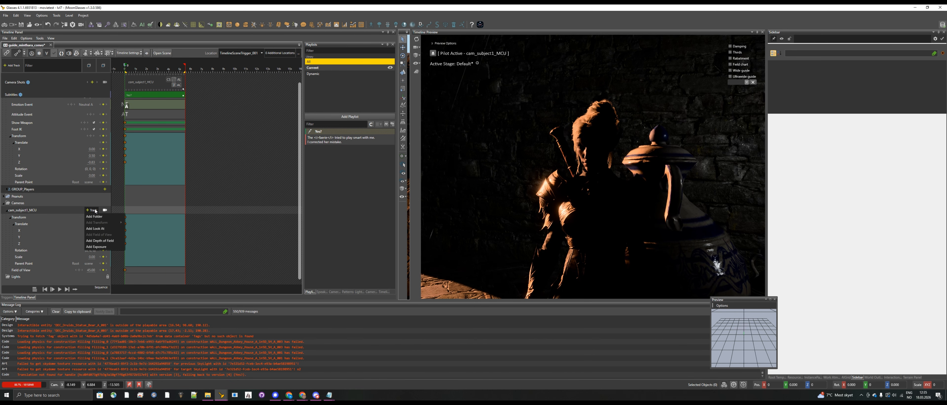
{"action": "left_click", "coordinate": [109, 229]}
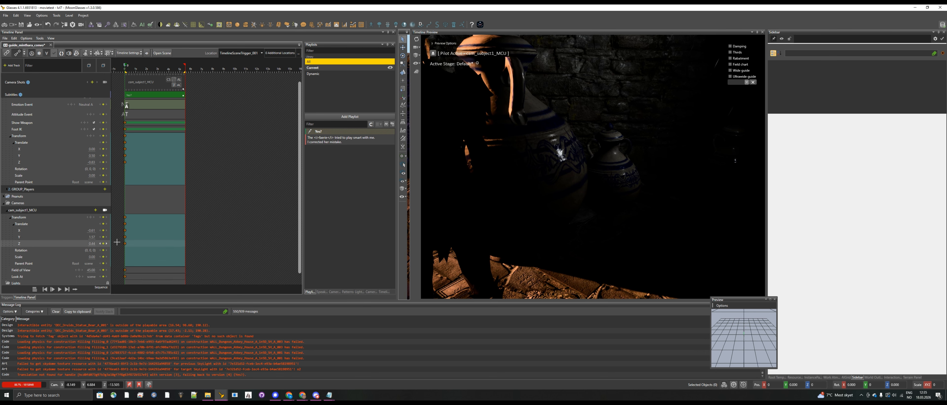
Adjust the first Rotation key of the cam_subject1_MCU camera on X, to about -12.6, and on Y, aiming it at the speaker
{"action": "left_click", "coordinate": [105, 251]}
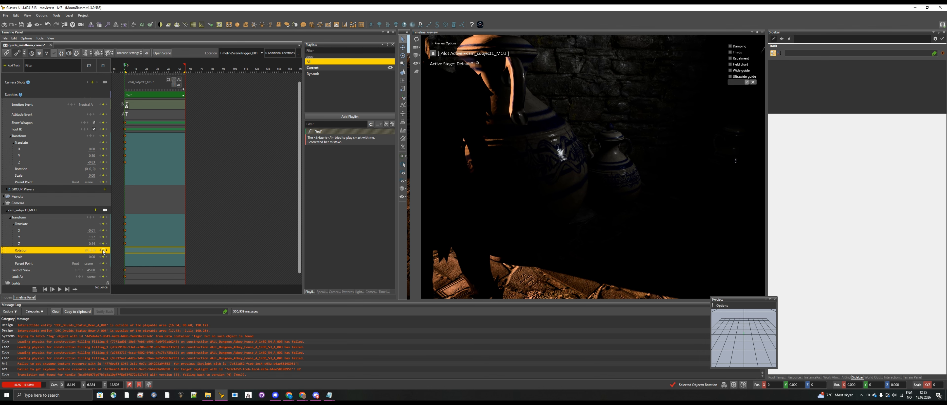
{"action": "left_click", "coordinate": [103, 251]}
{"action": "right_click", "coordinate": [124, 251]}
{"action": "mouse_move", "coordinate": [138, 254]}
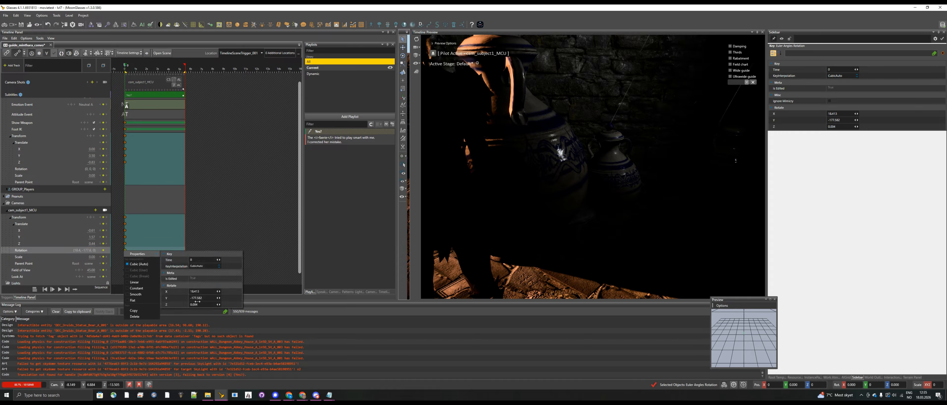
{"action": "left_click_drag", "start_coordinate": [206, 298], "coordinate": [205, 291]}
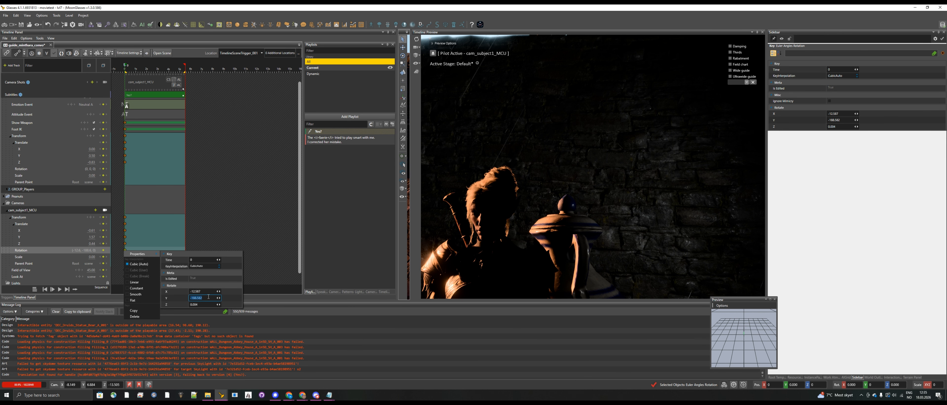
{"action": "left_click", "coordinate": [208, 291]}
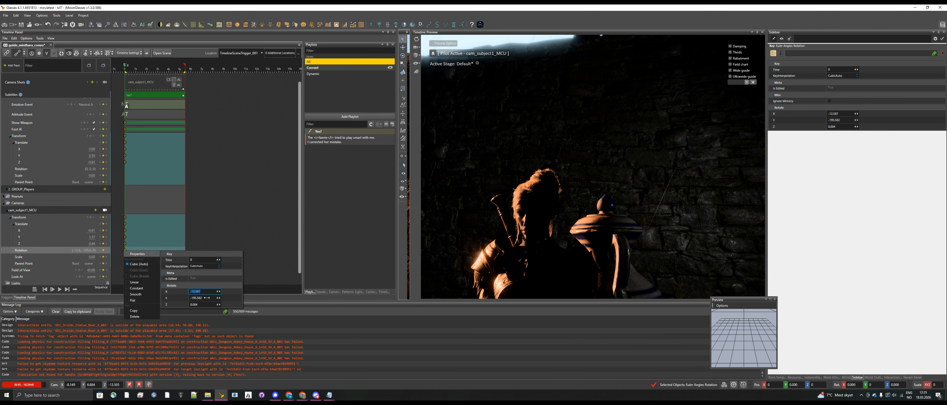
{"action": "left_click", "coordinate": [210, 211]}
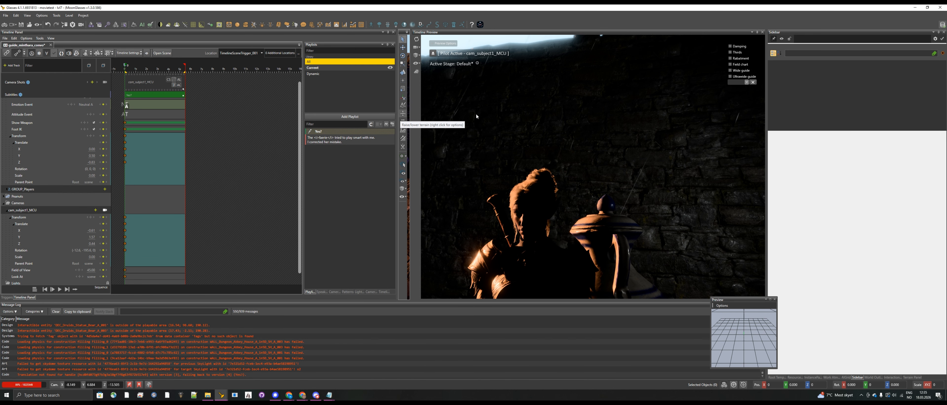
Switch the timeline preview's shading mode to Base Color
{"action": "left_click", "coordinate": [416, 56]}
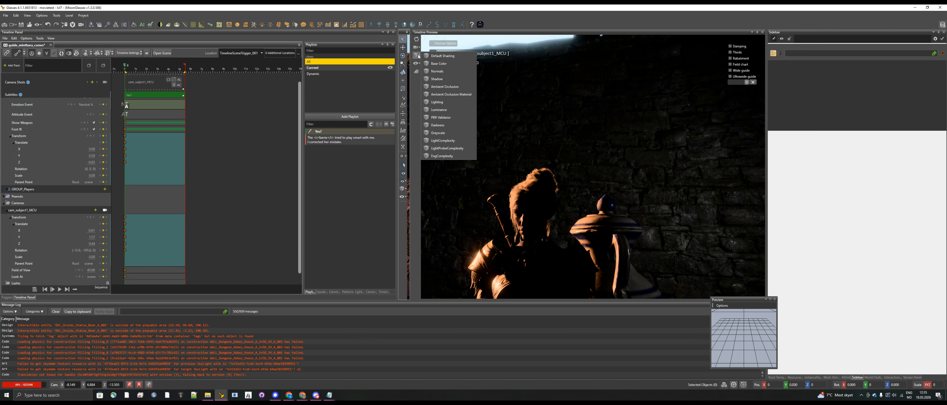
{"action": "left_click", "coordinate": [438, 64]}
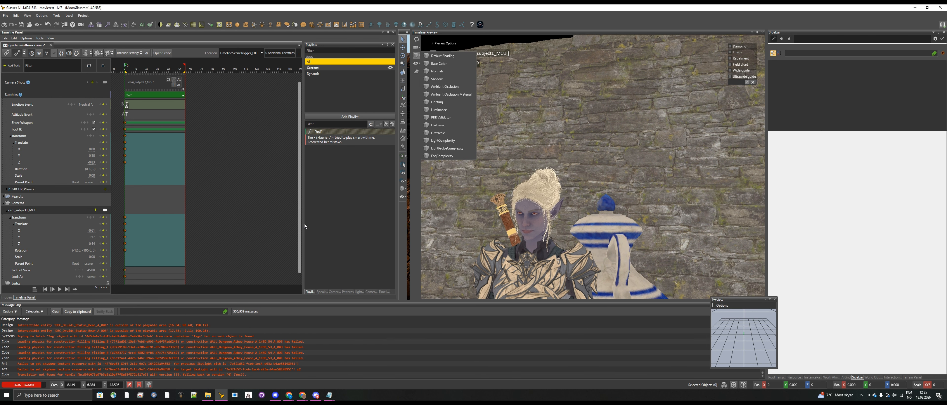
{"action": "left_click", "coordinate": [284, 224]}
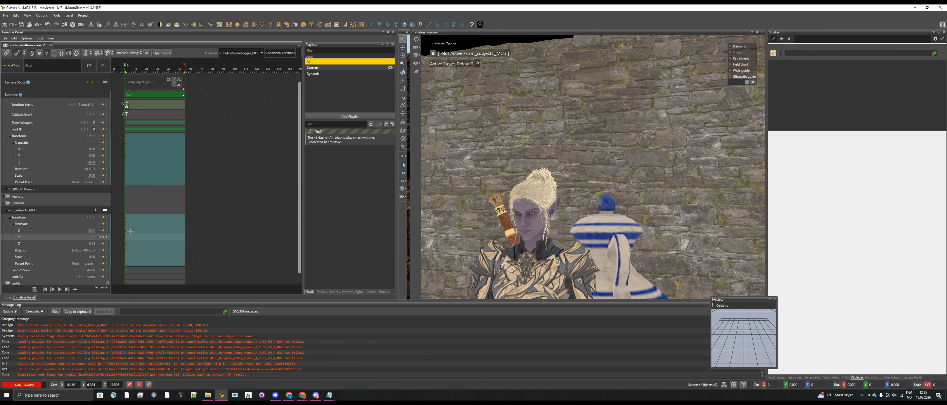
Set the first Translate Y key of the My Queen speaker to 1
{"action": "scroll", "coordinate": [126, 224], "scroll_direction": "up", "scroll_amount": 2}
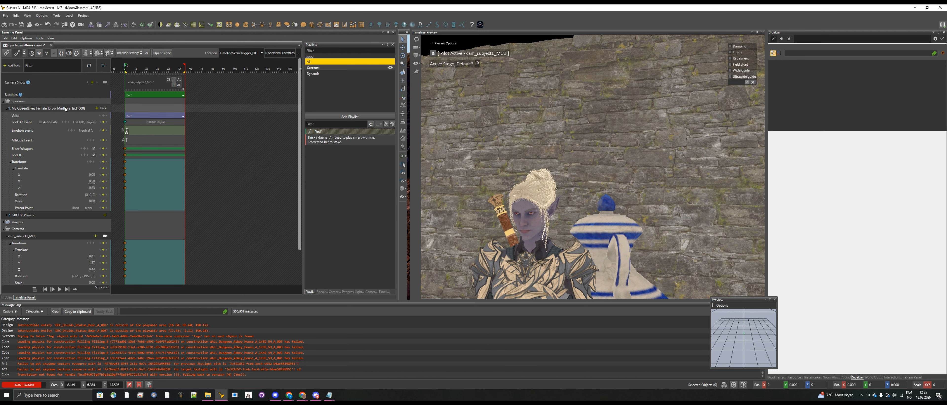
{"action": "left_click", "coordinate": [124, 181]}
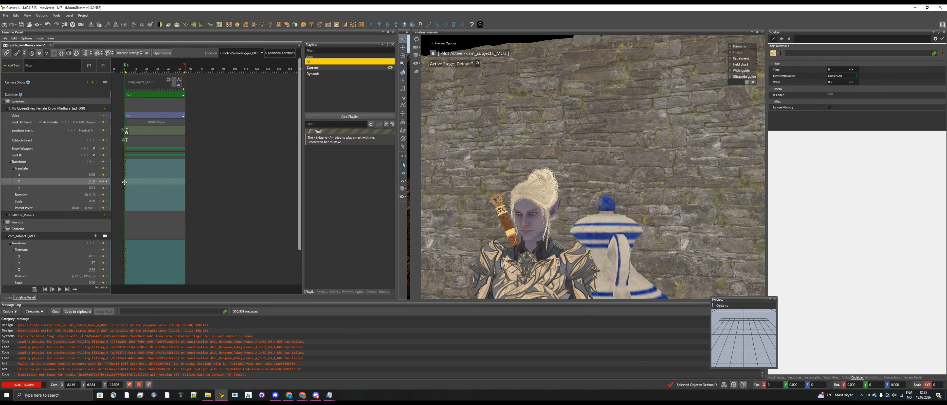
{"action": "right_click", "coordinate": [124, 181]}
{"action": "mouse_move", "coordinate": [142, 185]}
{"action": "left_click", "coordinate": [209, 207]}
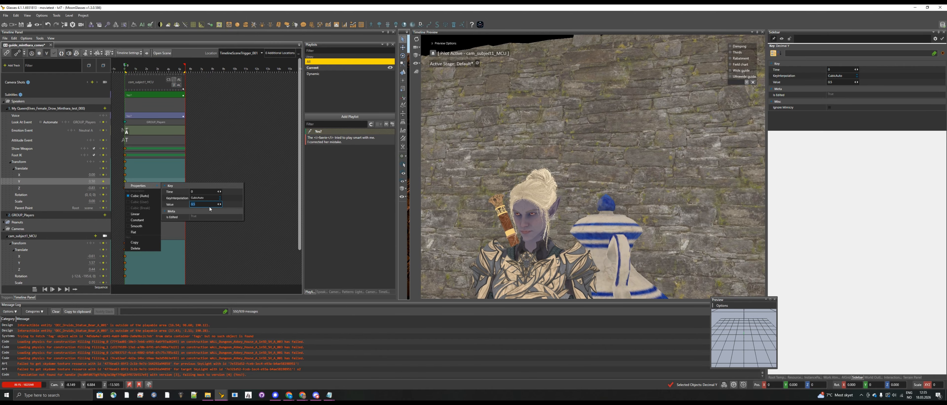
{"action": "type", "text": "1"}
{"action": "key", "text": "Return"}
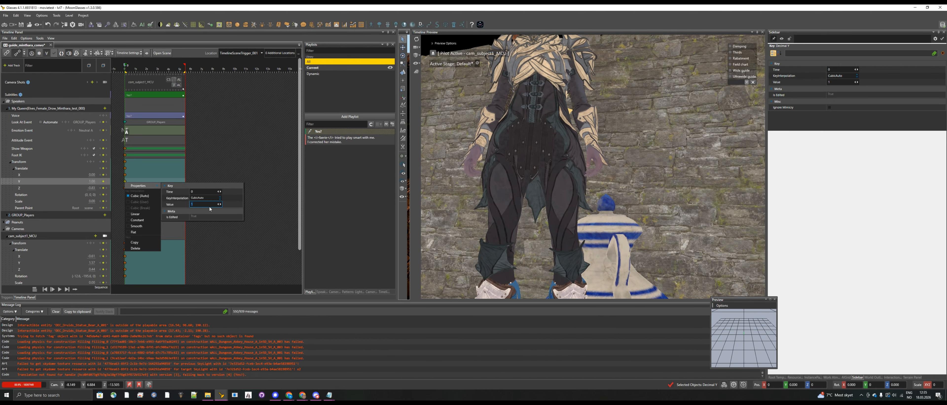
{"action": "left_click", "coordinate": [121, 188]}
Try 0, -1 and -1.5 on the first Translate Z key of the My Queen speaker and settle on -1.7
{"action": "left_click", "coordinate": [125, 187]}
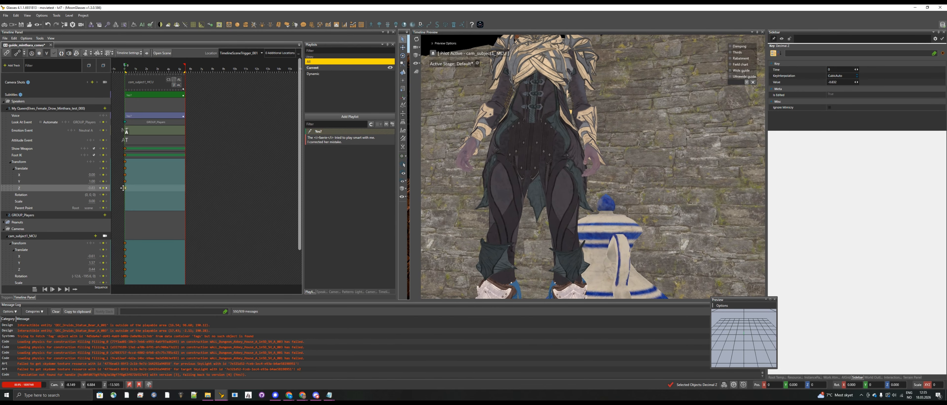
{"action": "right_click", "coordinate": [124, 188]}
{"action": "mouse_move", "coordinate": [140, 192]}
{"action": "left_click", "coordinate": [205, 203]}
{"action": "left_click", "coordinate": [204, 210]}
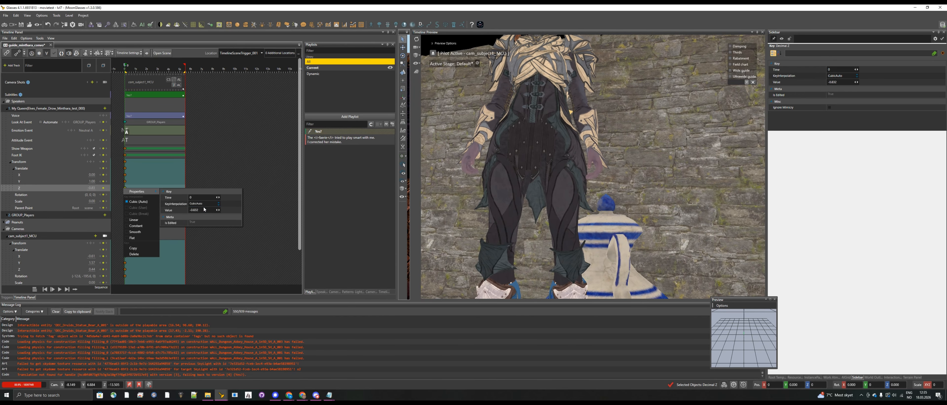
{"action": "left_click", "coordinate": [204, 210]}
{"action": "type", "text": "0"}
{"action": "key", "text": "Return"}
{"action": "type", "text": "-"}
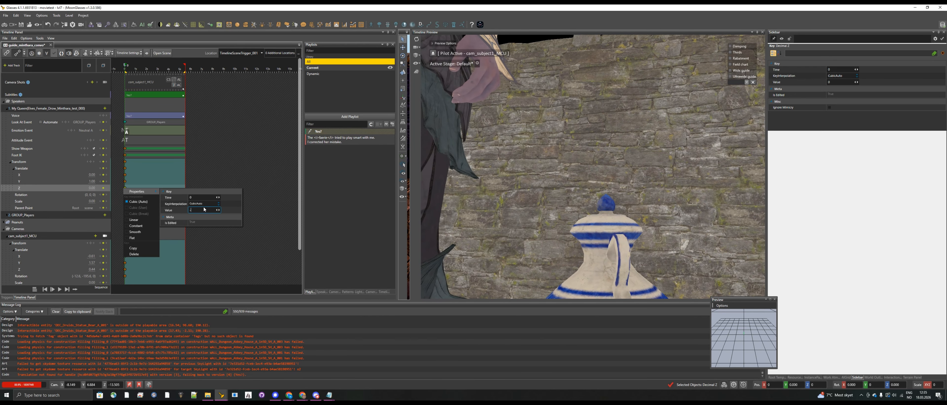
{"action": "type", "text": "1"}
{"action": "key", "text": "Return"}
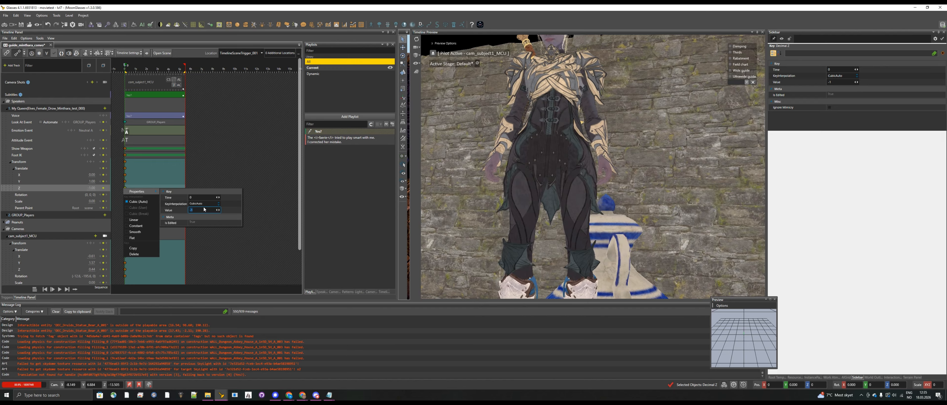
{"action": "type", "text": "-1.5"}
{"action": "key", "text": "Return"}
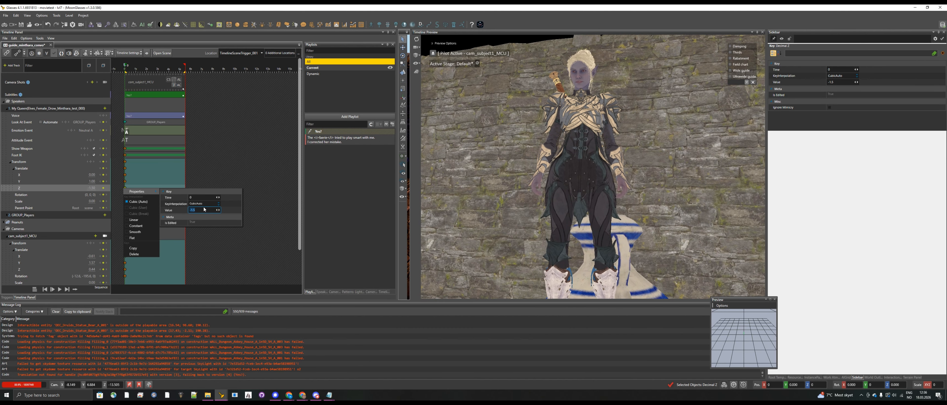
{"action": "key", "text": "Return"}
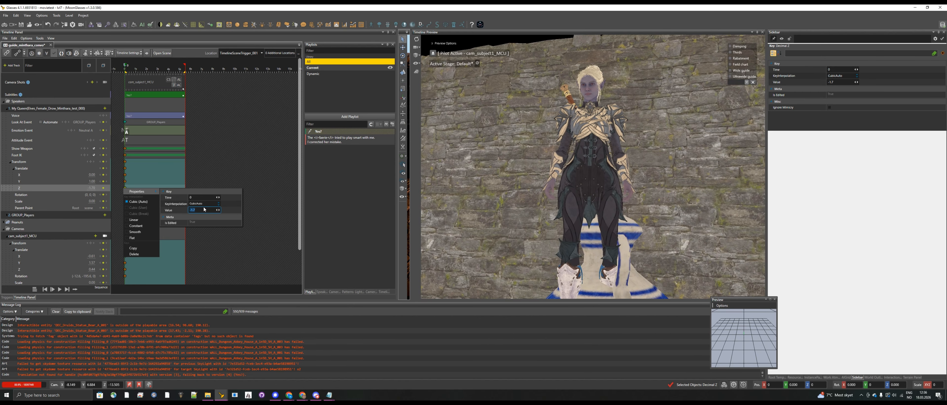
{"action": "left_click", "coordinate": [209, 186]}
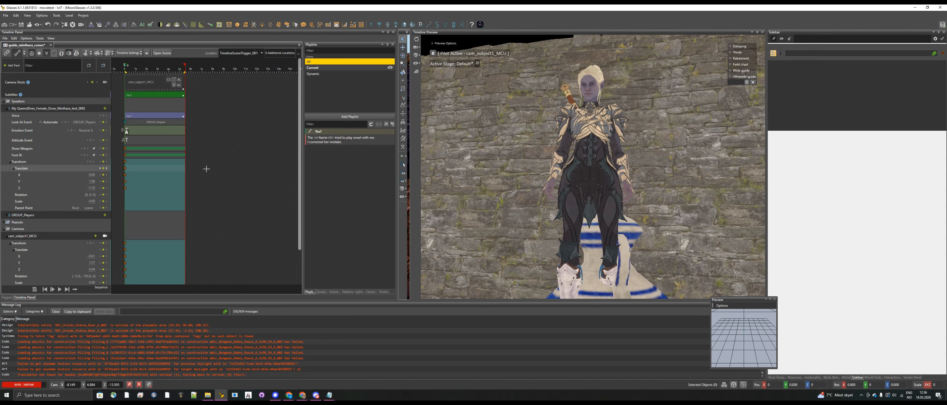
Add a Body animation track to the My Queen speaker
{"action": "left_click", "coordinate": [125, 140]}
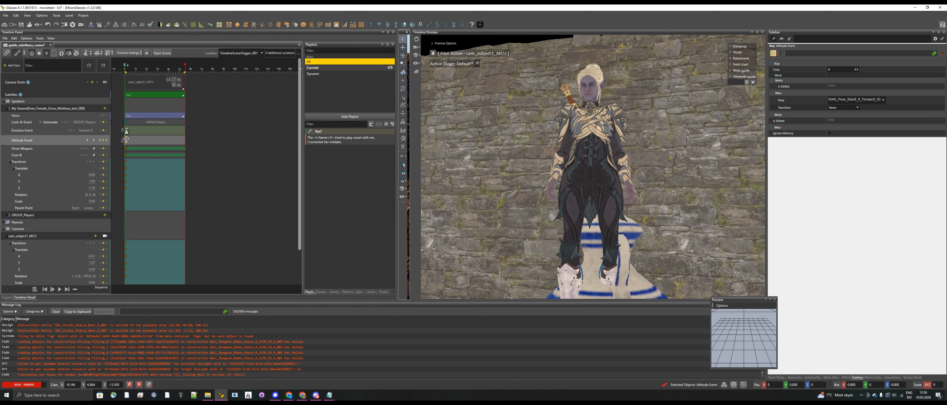
{"action": "right_click", "coordinate": [126, 140]}
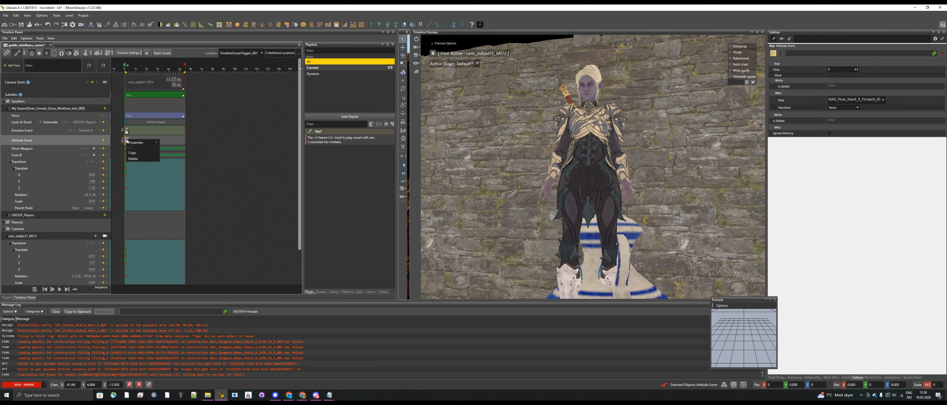
{"action": "left_click", "coordinate": [105, 109]}
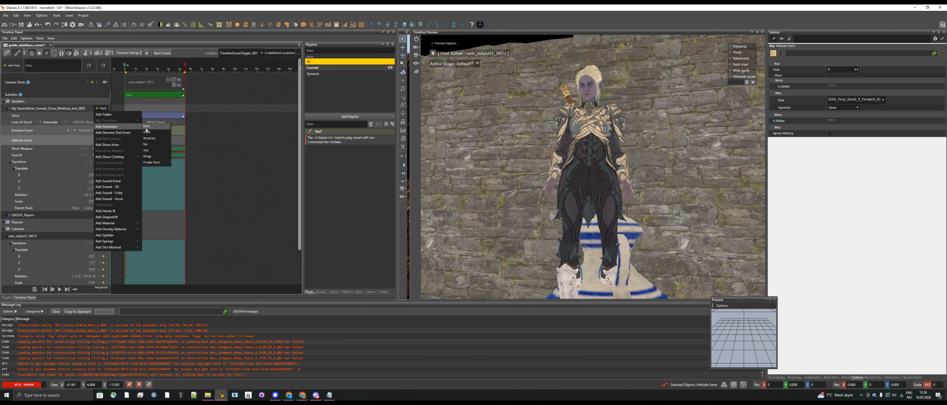
{"action": "left_click", "coordinate": [146, 129]}
Search the Body track's animations for perch with Resources included and insert the harpy perch idle animation
{"action": "left_click", "coordinate": [104, 215]}
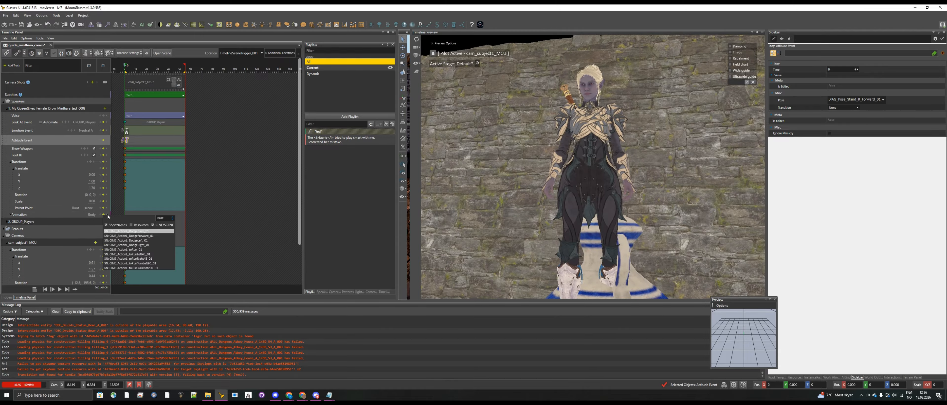
{"action": "type", "text": "pech"}
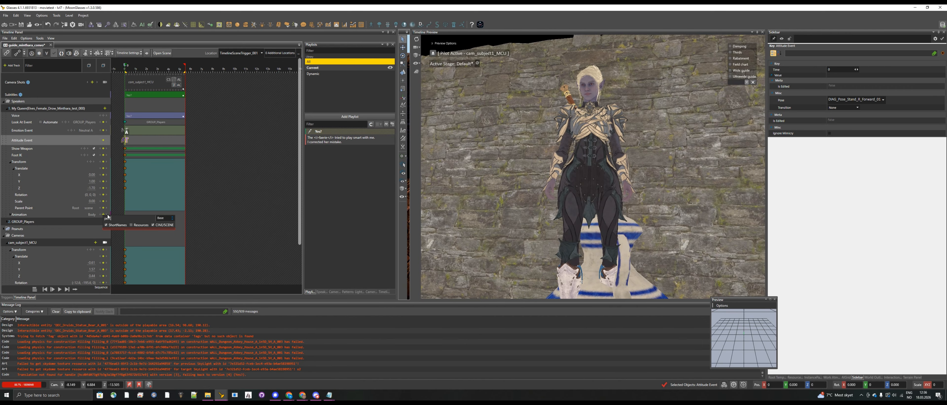
{"action": "left_click", "coordinate": [142, 225]}
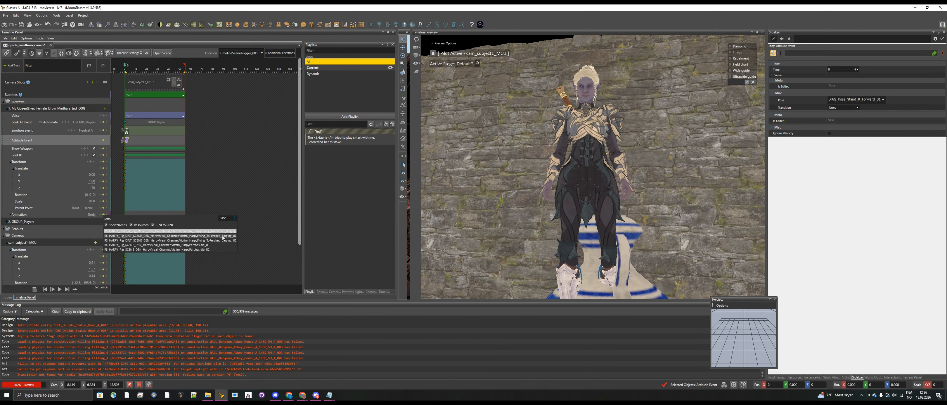
{"action": "double_click", "coordinate": [214, 246]}
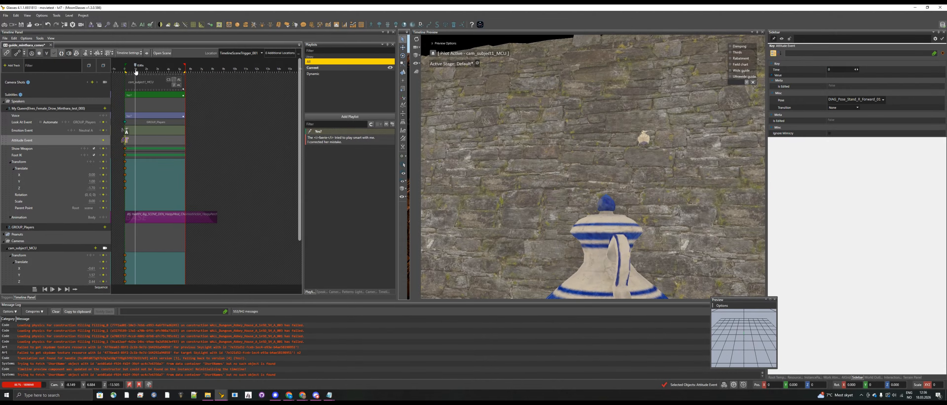
Delete the harpy animation clip from the My Queen speaker's Body animation track
{"action": "left_click", "coordinate": [549, 229]}
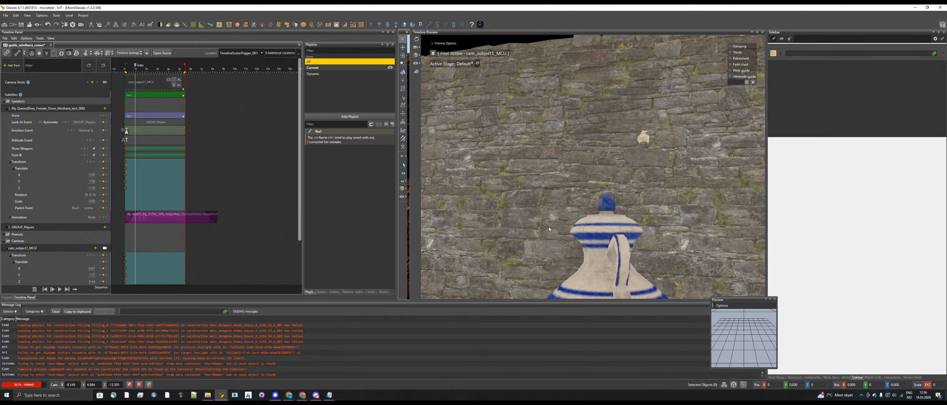
{"action": "left_click", "coordinate": [173, 217]}
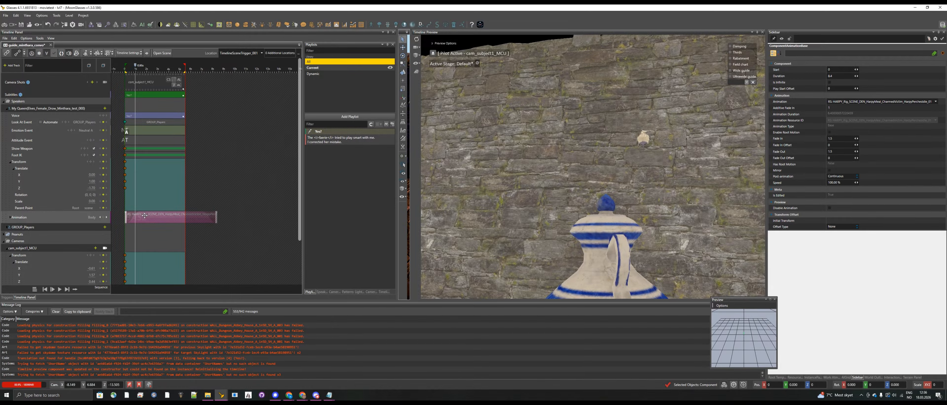
{"action": "key", "text": "Delete"}
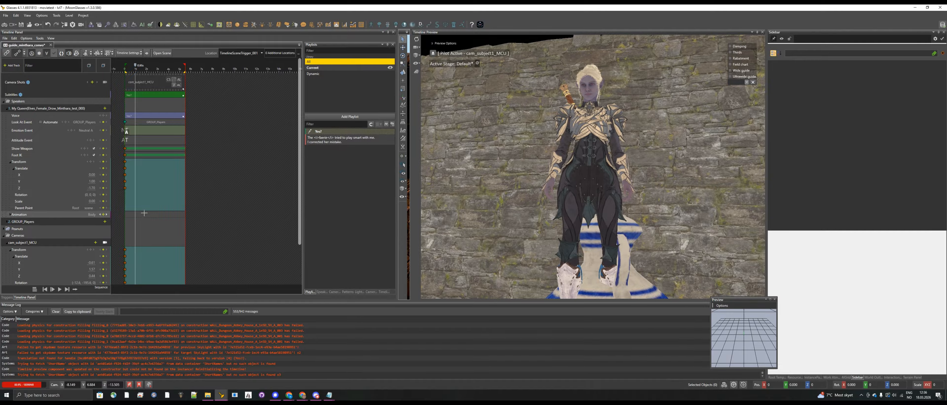
Set the pose of the My Queen speaker's first Attitude Event key to DIAG_Pose_Sit_Chair_Square_01
{"action": "left_click", "coordinate": [125, 140]}
{"action": "right_click", "coordinate": [125, 140]}
{"action": "mouse_move", "coordinate": [131, 146]}
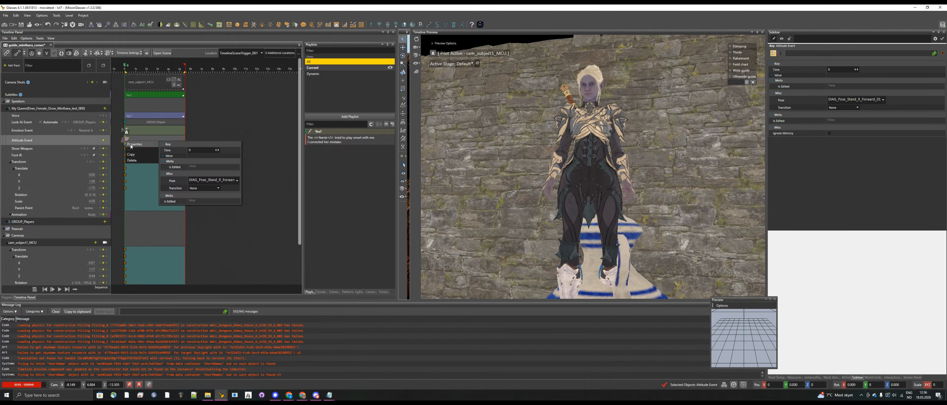
{"action": "left_click", "coordinate": [236, 181]}
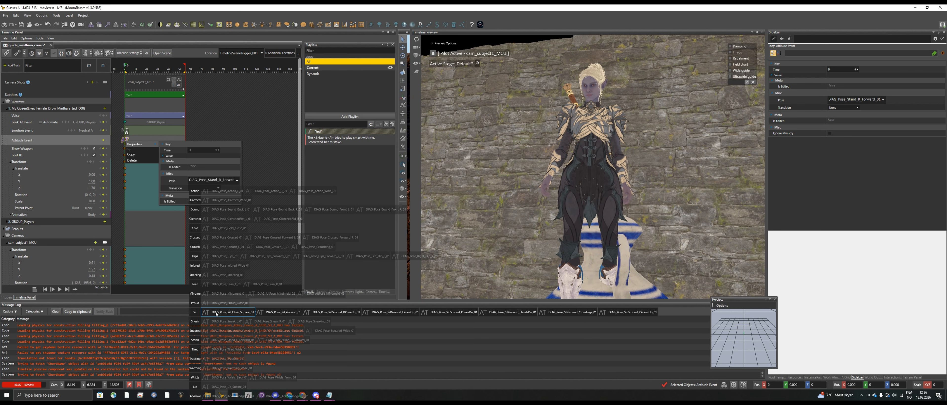
{"action": "left_click", "coordinate": [217, 313]}
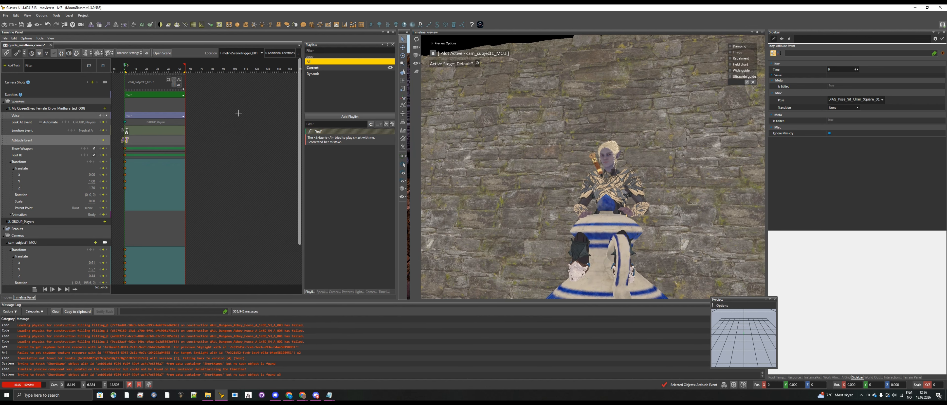
Raise the seated My Queen speaker by increasing the value of its first Translate Y key
{"action": "left_click", "coordinate": [125, 181]}
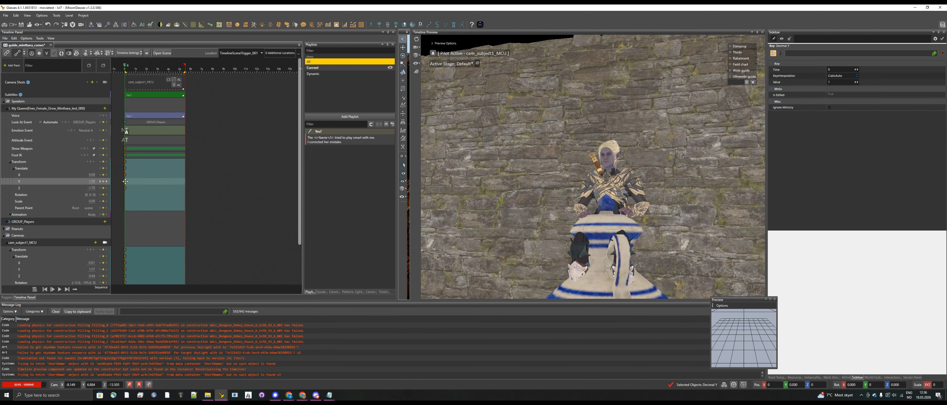
{"action": "right_click", "coordinate": [125, 182]}
{"action": "mouse_move", "coordinate": [139, 185]}
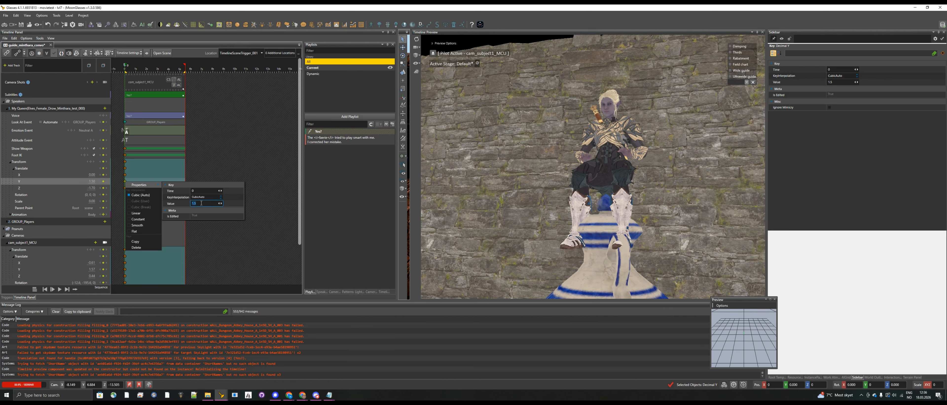
{"action": "left_click", "coordinate": [218, 163]}
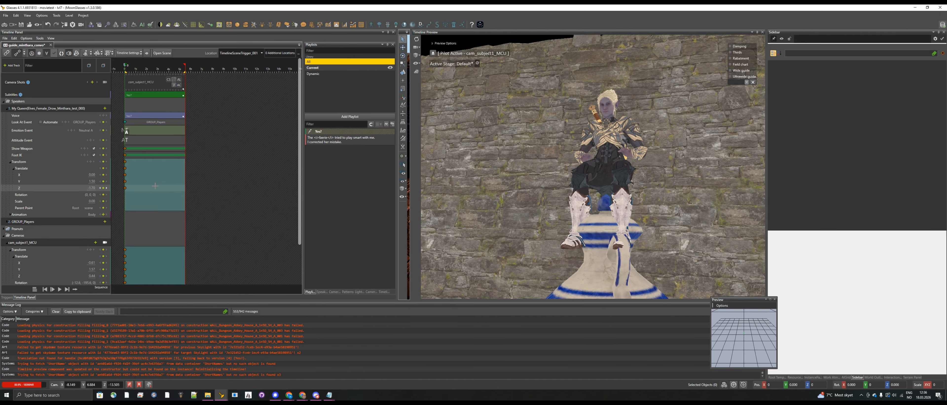
Lower the seated My Queen speaker by setting its first Translate Y key to 1.2
{"action": "left_click", "coordinate": [124, 182]}
{"action": "right_click", "coordinate": [123, 182]}
{"action": "mouse_move", "coordinate": [139, 185]}
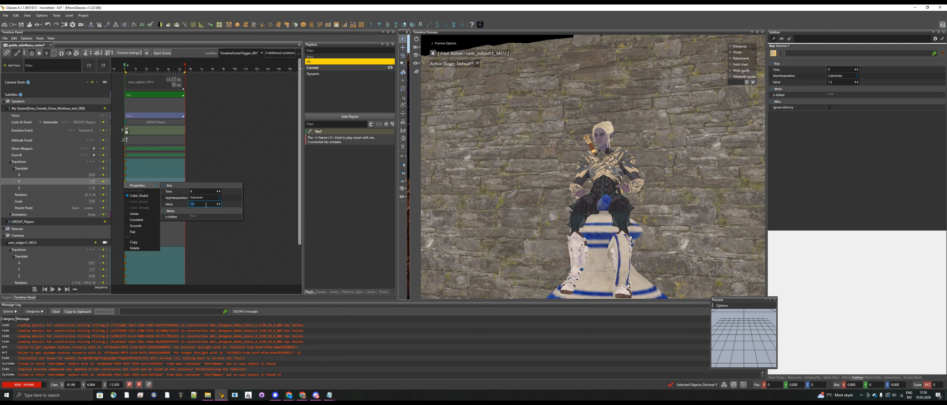
{"action": "left_click", "coordinate": [232, 151]}
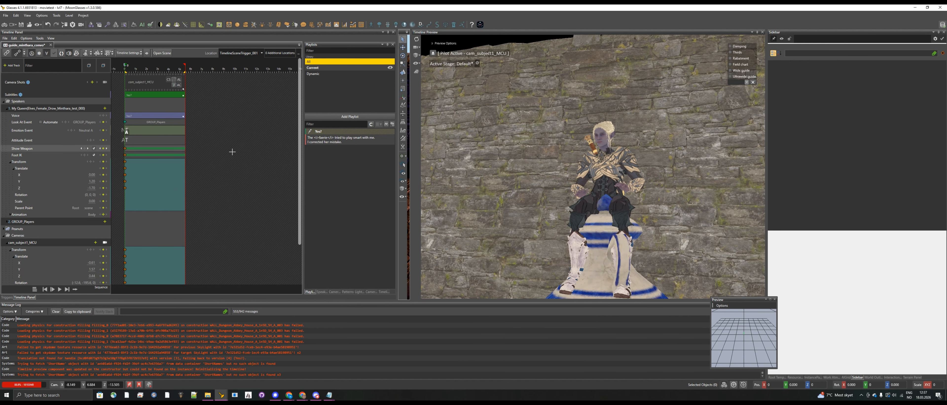
Shift the My Queen speaker along Z by setting its first Translate Z key to -1.8
{"action": "left_click", "coordinate": [125, 187]}
{"action": "right_click", "coordinate": [125, 188]}
{"action": "mouse_move", "coordinate": [145, 191]}
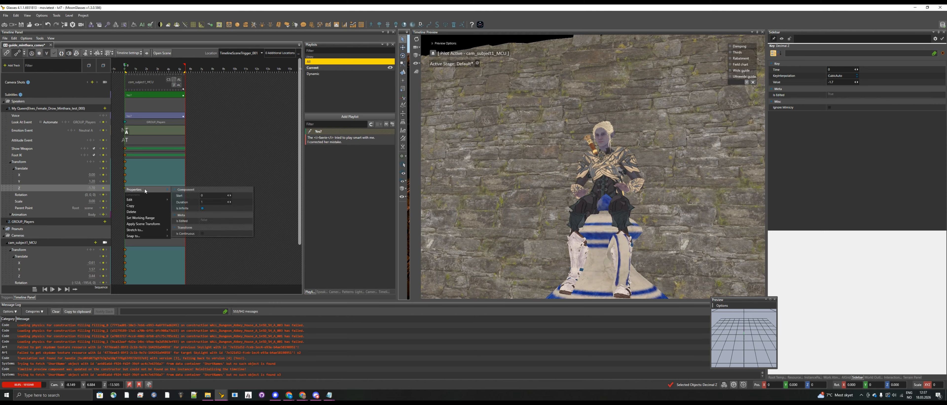
{"action": "left_click", "coordinate": [236, 182]}
{"action": "left_click", "coordinate": [125, 188]}
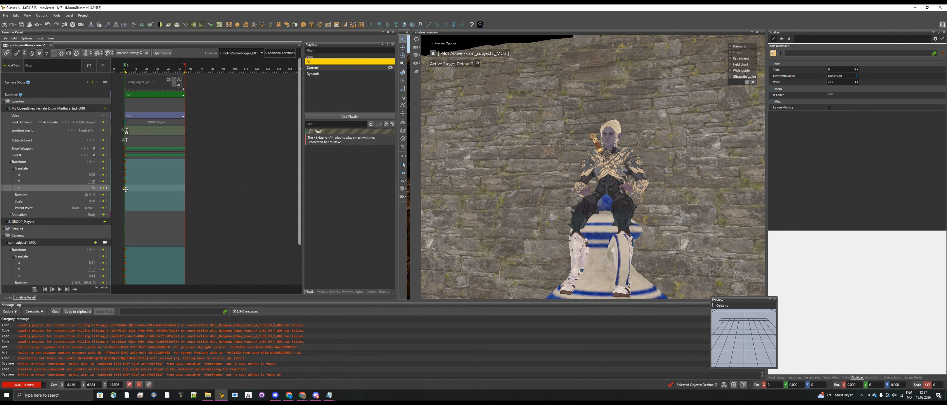
{"action": "right_click", "coordinate": [125, 188]}
{"action": "mouse_move", "coordinate": [144, 193]}
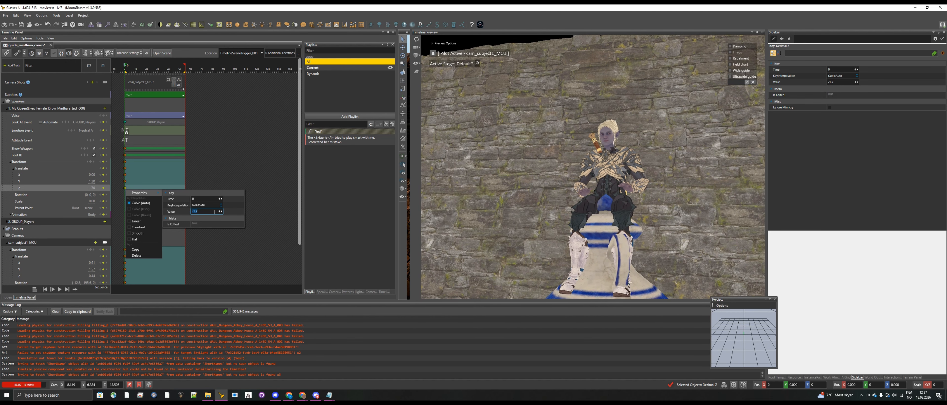
{"action": "key", "text": "Return"}
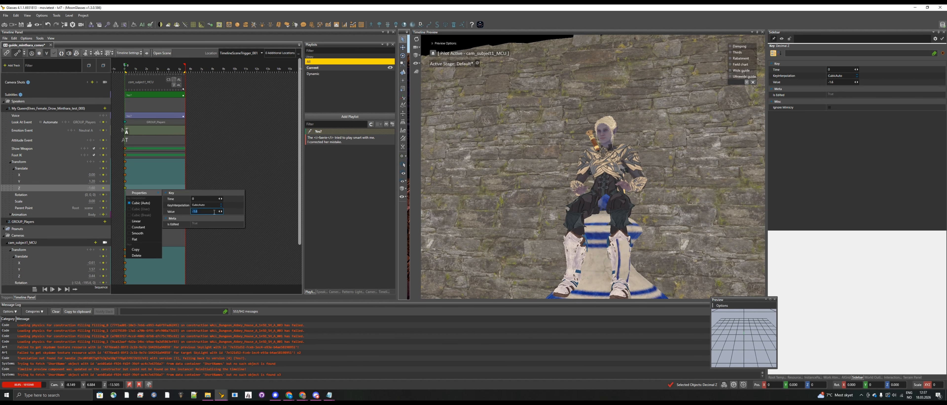
{"action": "left_click", "coordinate": [227, 169]}
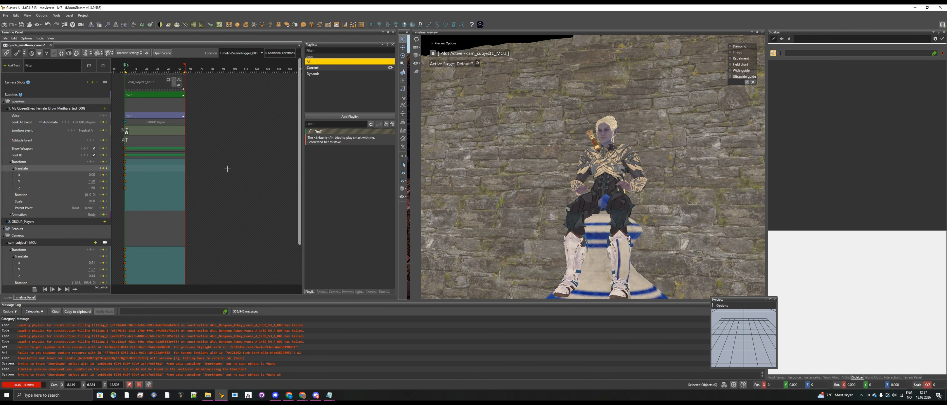
Bring up the "I corrected her mistake" line in the timeline, comparing it with the Yes? line, and save the timeline
{"action": "double_click", "coordinate": [323, 141]}
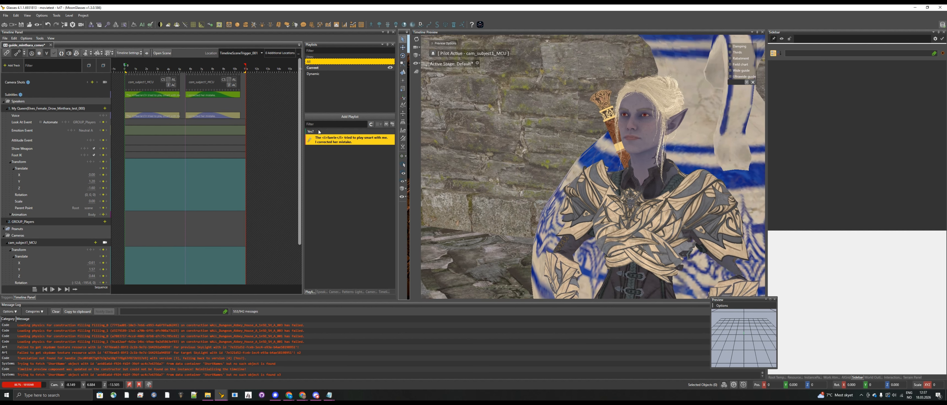
{"action": "double_click", "coordinate": [324, 133]}
{"action": "double_click", "coordinate": [324, 142]}
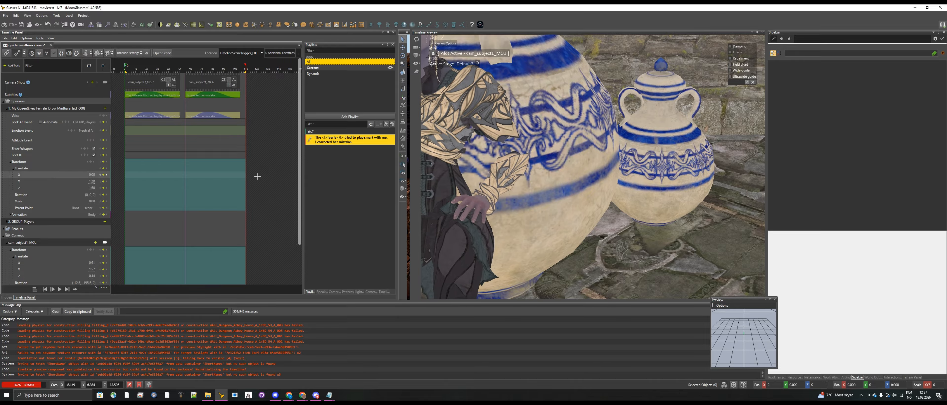
{"action": "scroll", "coordinate": [105, 219], "scroll_direction": "down", "scroll_amount": 2}
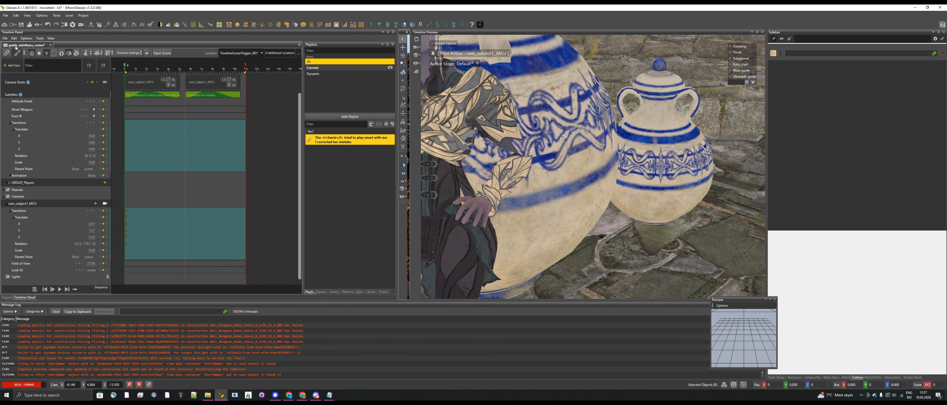
{"action": "left_click", "coordinate": [7, 75]}
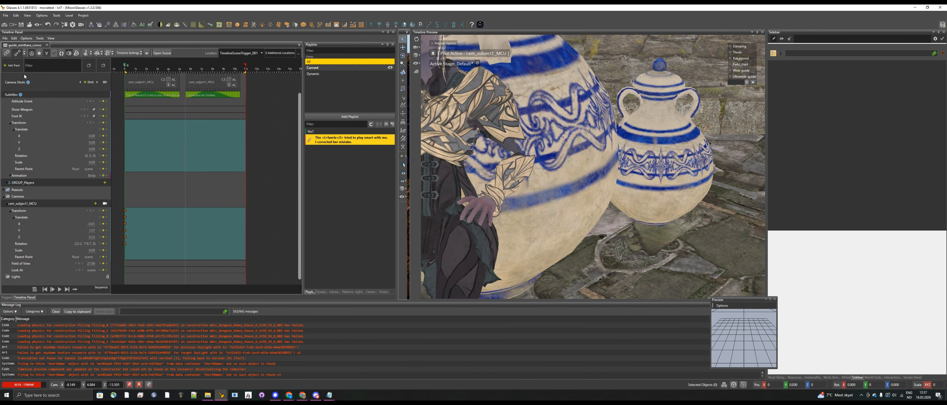
Reframe cam_subject1_MCU on the speaker in the second line by adjusting the X and Y rotation of its first Rotation key
{"action": "right_click", "coordinate": [125, 244]}
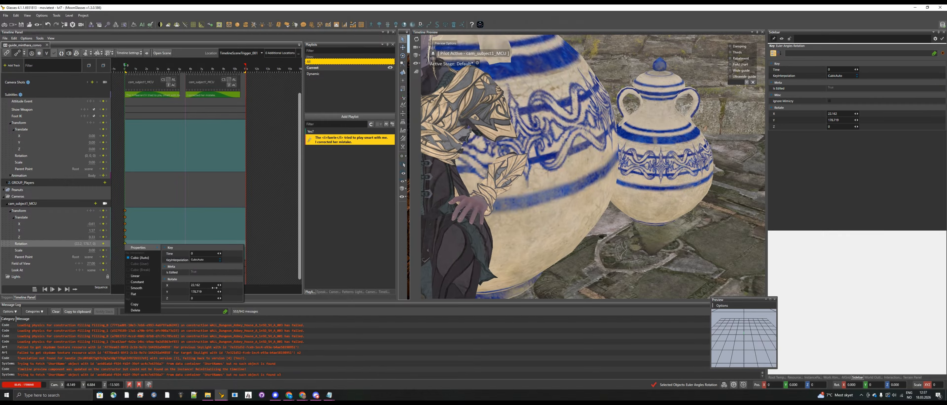
{"action": "left_click_drag", "start_coordinate": [212, 292], "coordinate": [209, 285]}
{"action": "left_click", "coordinate": [282, 181]}
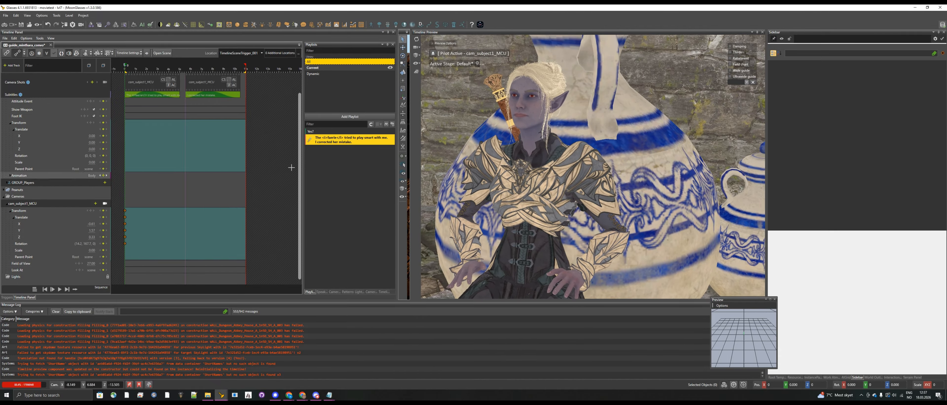
Repeat the Yes? line's seated Attitude Event and Transform keys for the My Queen speaker in the second line
{"action": "left_click", "coordinate": [330, 135]}
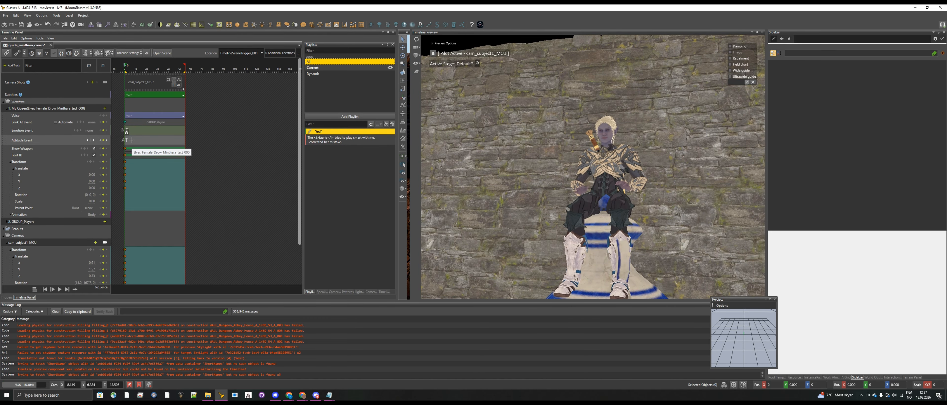
{"action": "left_click", "coordinate": [328, 142]}
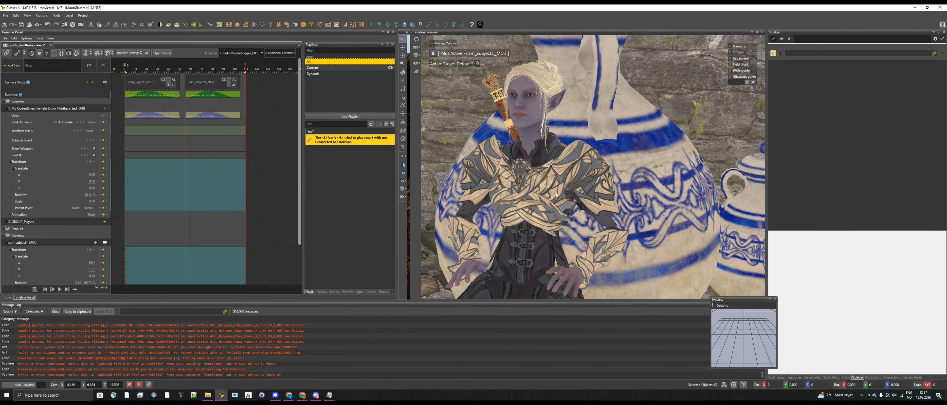
{"action": "scroll", "coordinate": [555, 195], "scroll_direction": "down", "scroll_amount": 2}
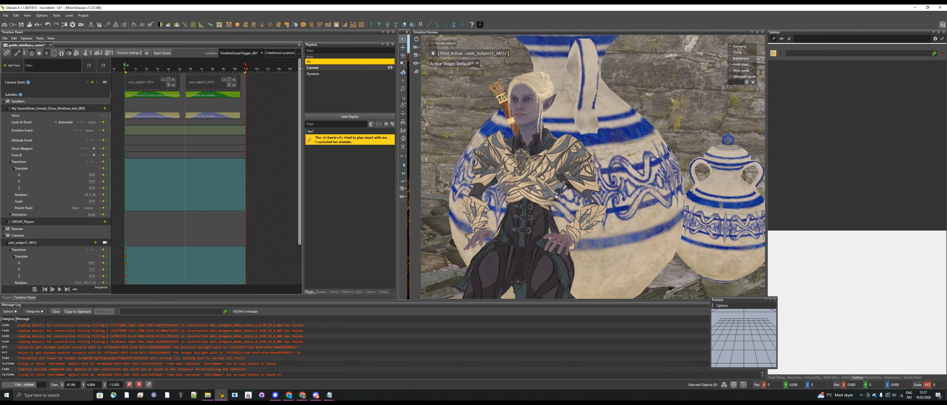
{"action": "scroll", "coordinate": [556, 195], "scroll_direction": "down", "scroll_amount": 3}
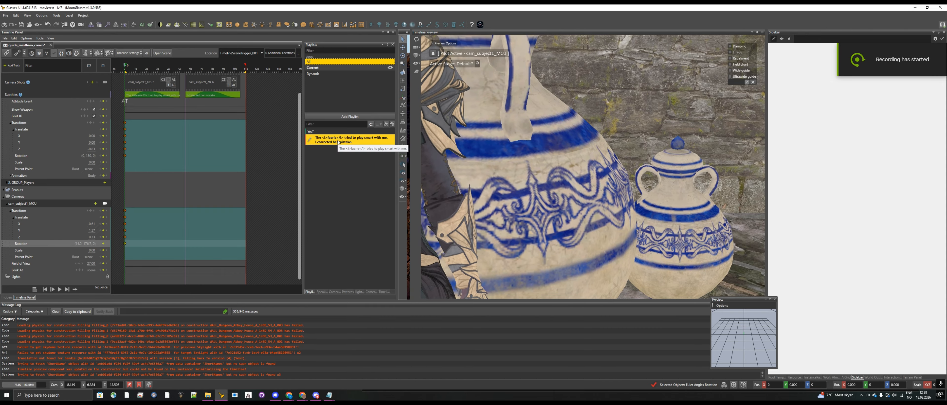
Change the X and Y rotation of the second line's camera Rotation key and check the framing with the camera view off and on
{"action": "right_click", "coordinate": [125, 243]}
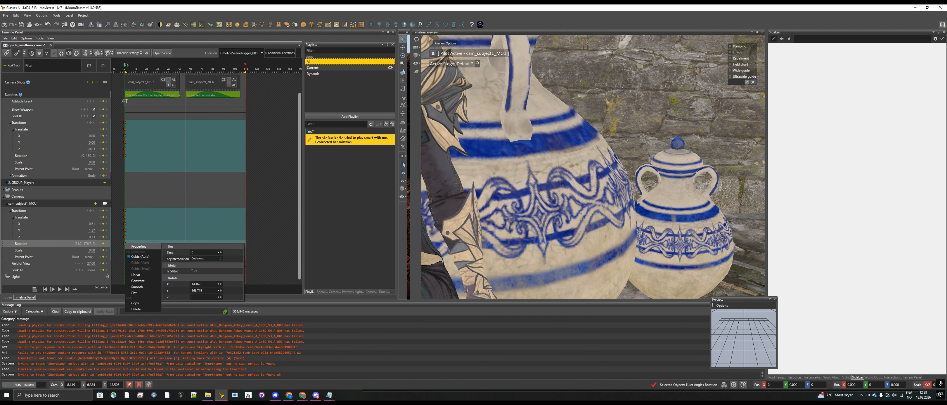
{"action": "left_click_drag", "start_coordinate": [195, 290], "coordinate": [200, 283]}
{"action": "left_click", "coordinate": [258, 182]}
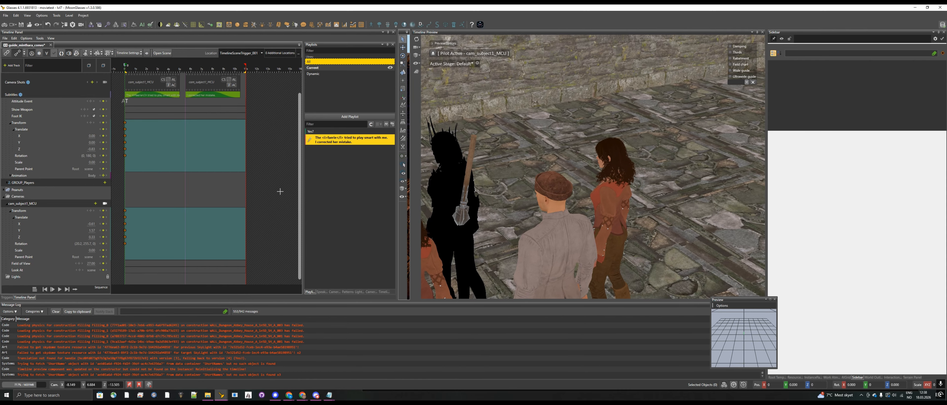
{"action": "left_click", "coordinate": [106, 207]}
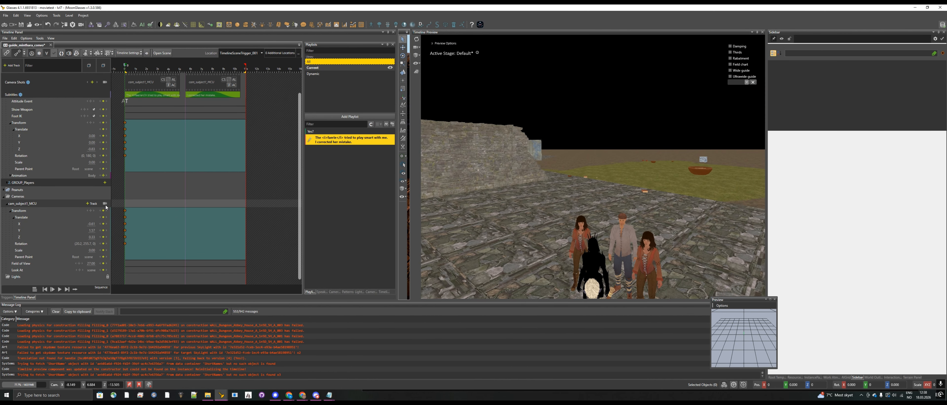
{"action": "left_click", "coordinate": [106, 205]}
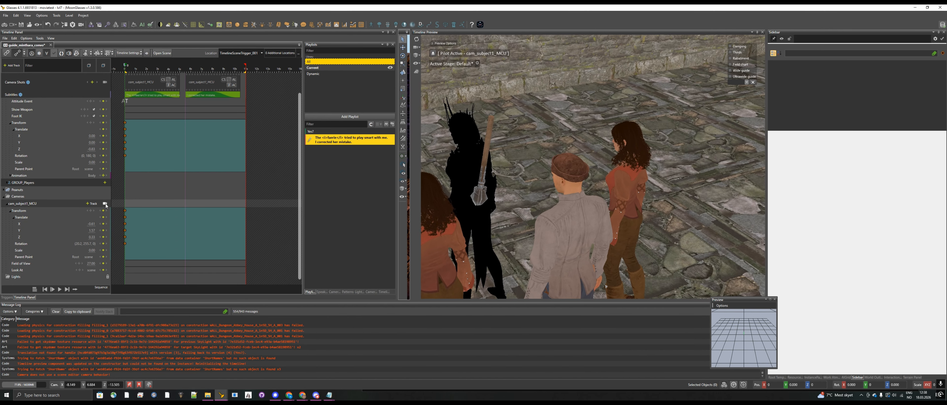
Add a starting Look At key to cam_subject1_MCU and widen its view by raising the first Field of View key's value
{"action": "left_click", "coordinate": [104, 271]}
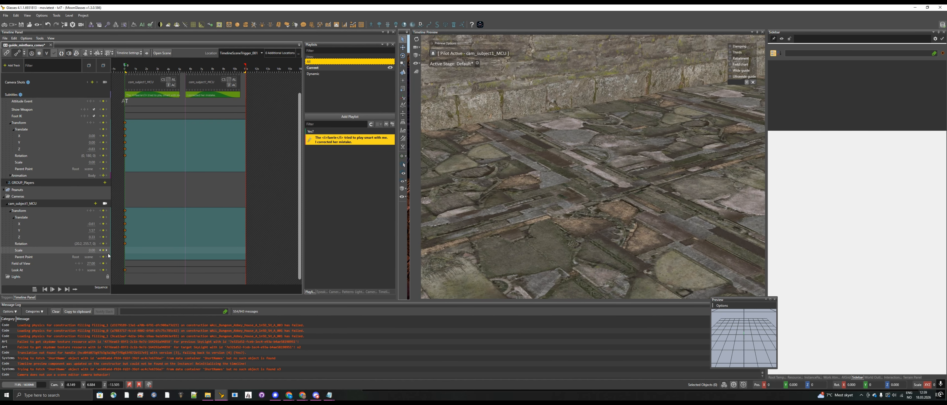
{"action": "right_click", "coordinate": [125, 264]}
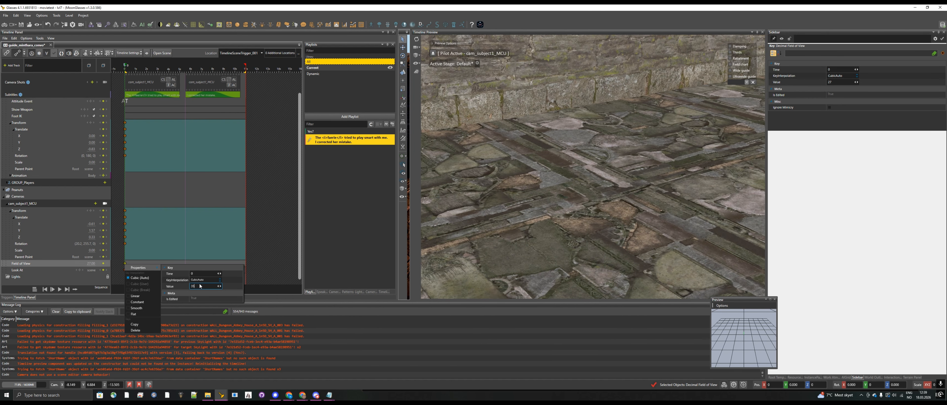
{"action": "key", "text": "Return"}
{"action": "left_click", "coordinate": [264, 181]}
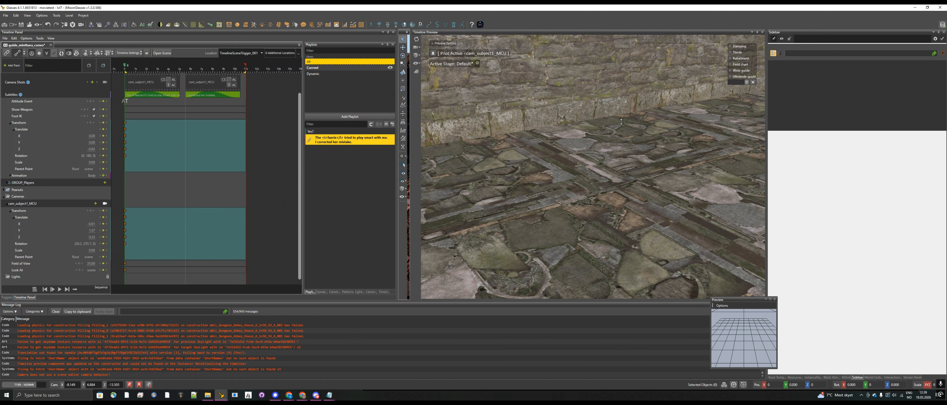
Return to the Yes? line, save the timeline, and enlarge the game viewport beside the timeline preview
{"action": "left_click", "coordinate": [322, 135]}
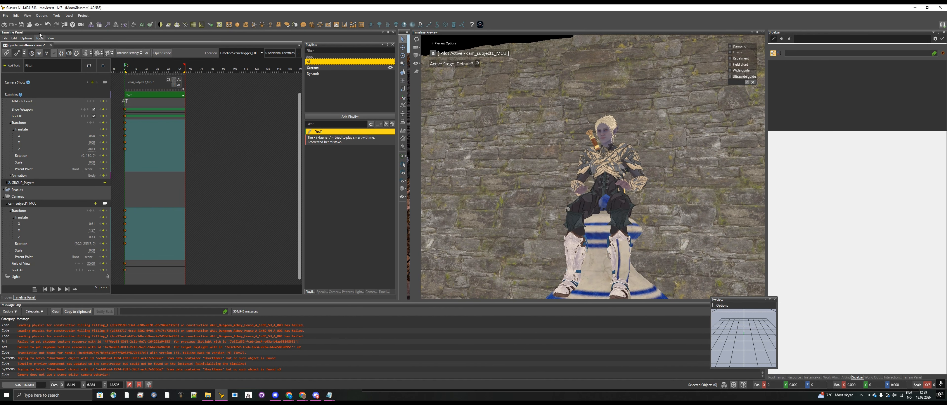
{"action": "key", "text": "ctrl+s"}
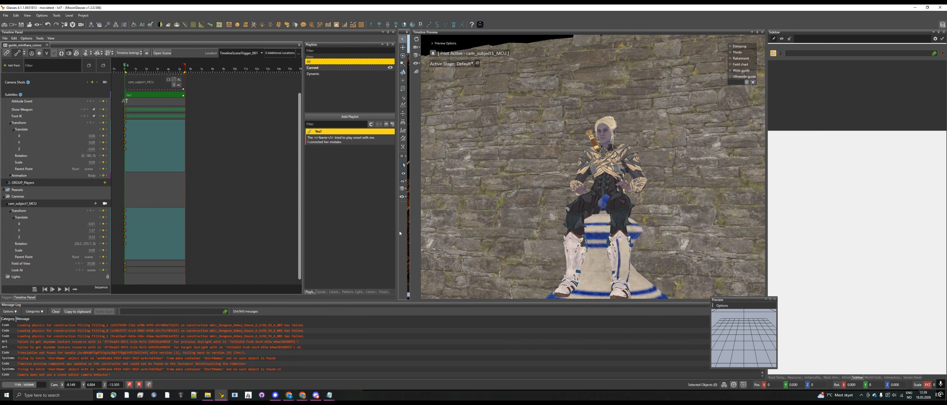
{"action": "left_click_drag", "start_coordinate": [397, 233], "coordinate": [199, 233]}
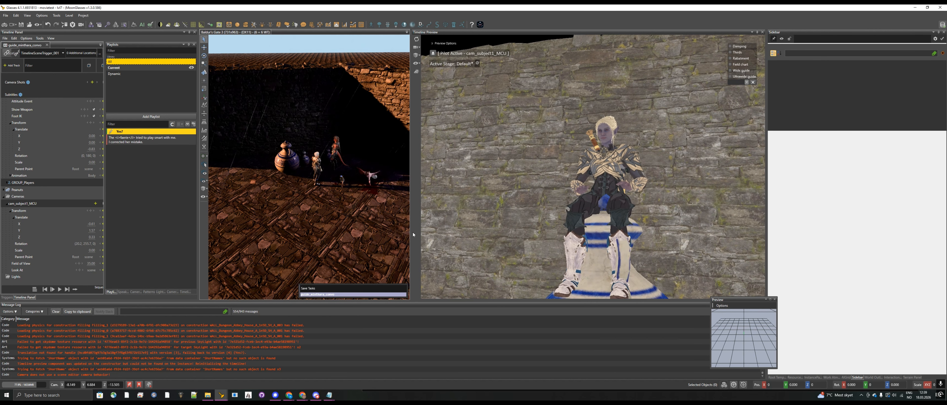
{"action": "left_click_drag", "start_coordinate": [413, 233], "coordinate": [663, 234]}
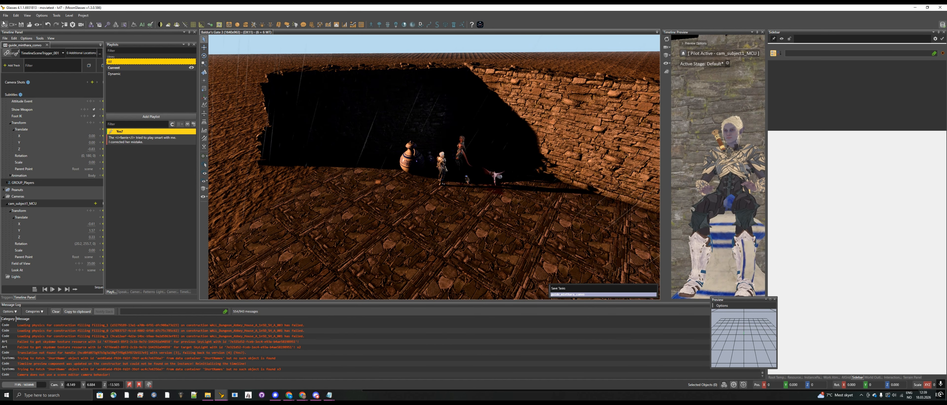
Run the level in game mode and play through the guide_minthara_convo dialogue with My Queen
{"action": "left_click", "coordinate": [4, 24]}
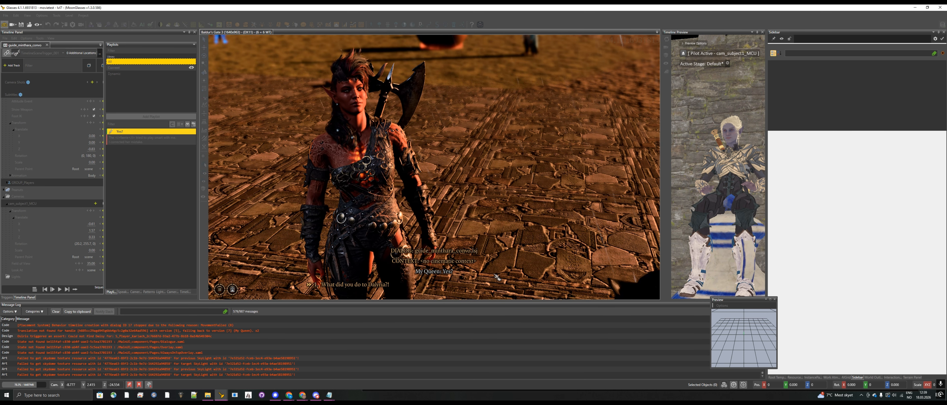
{"action": "left_click", "coordinate": [373, 285]}
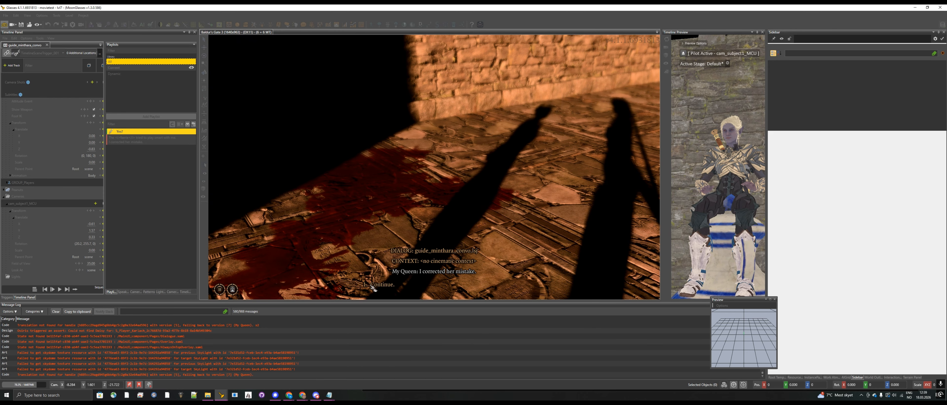
{"action": "left_click", "coordinate": [378, 285]}
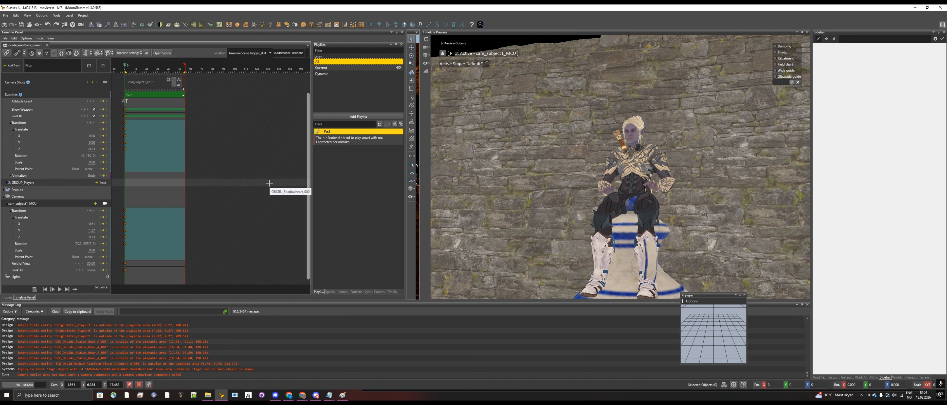
Search the template list for vase, browse the models, and add CONT_HUM_Vase_Medium_B_Porcelain to the timeline
{"action": "left_click", "coordinate": [100, 55]}
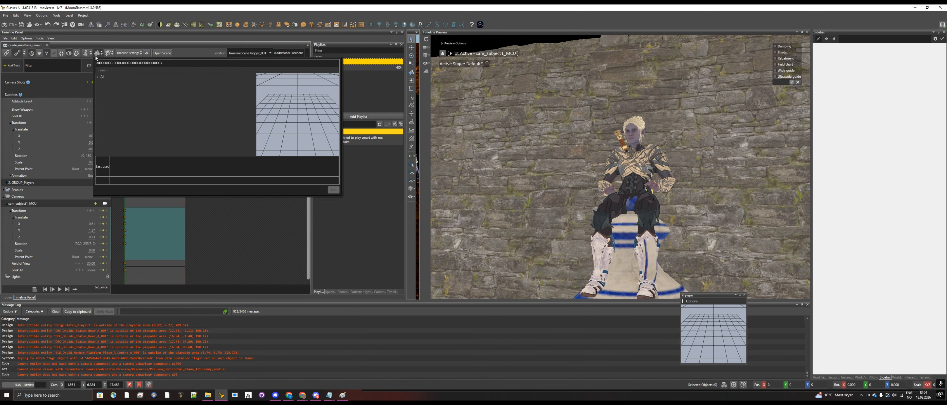
{"action": "left_click", "coordinate": [110, 70]}
{"action": "type", "text": "vi"}
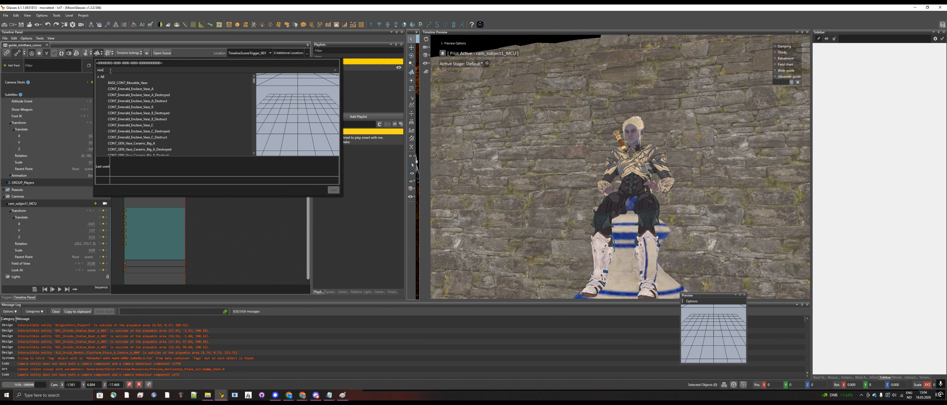
{"action": "left_click", "coordinate": [125, 84]}
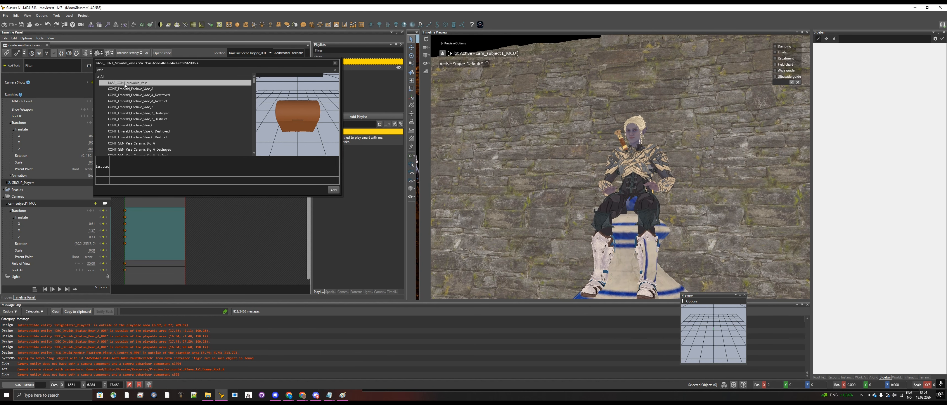
{"action": "key", "text": "Down"}
{"action": "key", "text": "Down"}
{"action": "key", "text": "Down"}
{"action": "key", "text": "Down"}
{"action": "key", "text": "Down"}
{"action": "key", "text": "Down"}
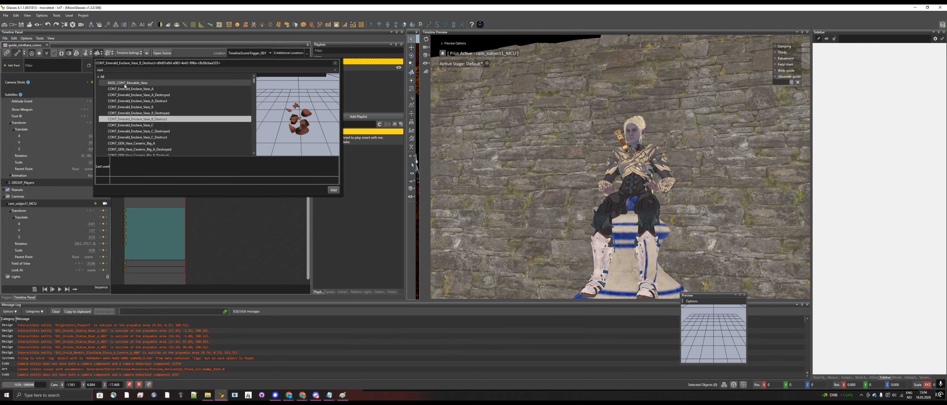
{"action": "key", "text": "Down"}
{"action": "key", "text": "Down"}
{"action": "key", "text": "Down"}
{"action": "key", "text": "Down"}
{"action": "key", "text": "Down"}
{"action": "key", "text": "Down"}
{"action": "key", "text": "Down"}
{"action": "key", "text": "Down"}
{"action": "key", "text": "Down"}
{"action": "key", "text": "Down"}
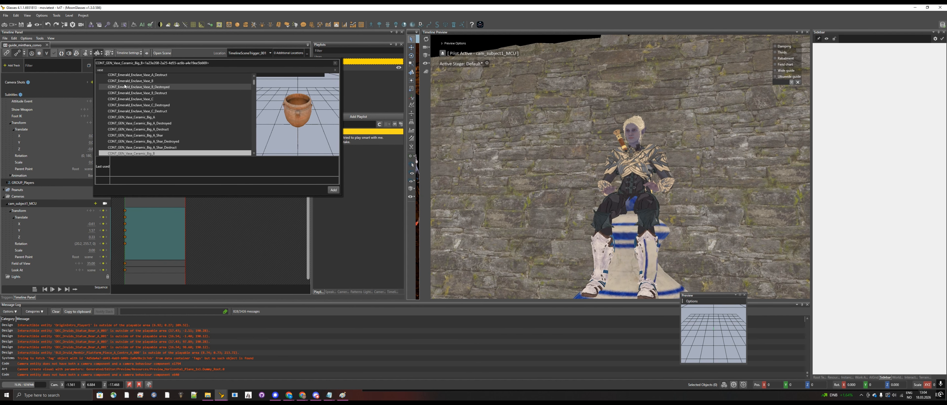
{"action": "key", "text": "Down"}
{"action": "key", "text": "Down"}
{"action": "key", "text": "Down"}
{"action": "key", "text": "Down"}
{"action": "key", "text": "Down"}
{"action": "key", "text": "Down"}
{"action": "key", "text": "Down"}
{"action": "key", "text": "Down"}
{"action": "key", "text": "Down"}
{"action": "key", "text": "Down"}
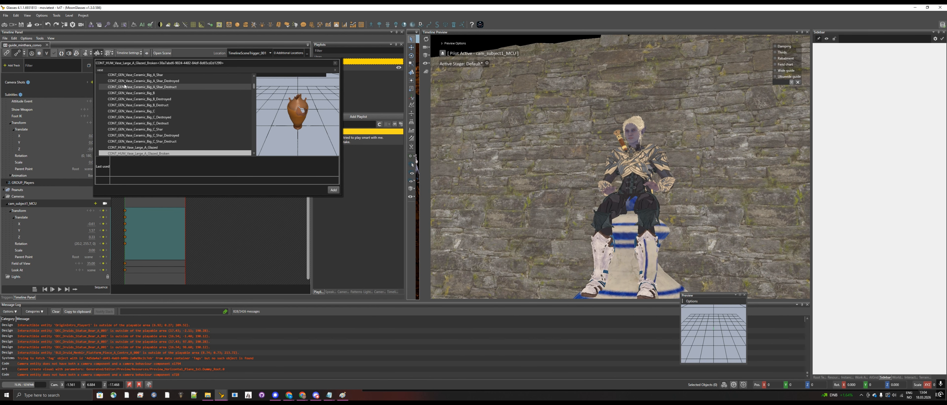
{"action": "key", "text": "Down"}
{"action": "key", "text": "Down"}
{"action": "key", "text": "Down"}
{"action": "key", "text": "Down"}
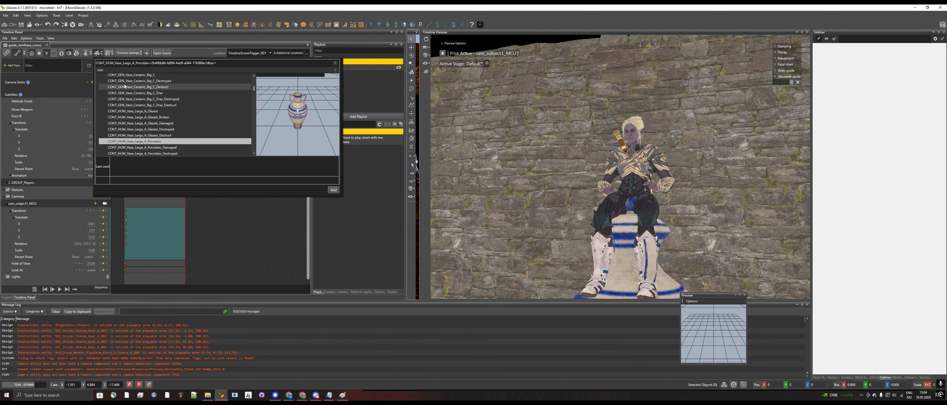
{"action": "key", "text": "Down"}
{"action": "key", "text": "Down"}
{"action": "key", "text": "Down"}
{"action": "key", "text": "Down"}
{"action": "key", "text": "Down"}
{"action": "key", "text": "Down"}
{"action": "key", "text": "Down"}
{"action": "key", "text": "Down"}
{"action": "key", "text": "Down"}
{"action": "key", "text": "Down"}
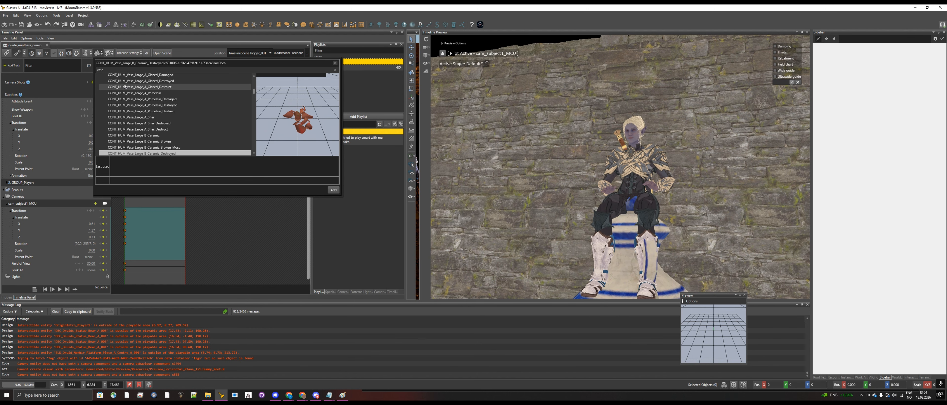
{"action": "key", "text": "Down"}
{"action": "key", "text": "Down"}
{"action": "key", "text": "Down"}
{"action": "key", "text": "Down"}
{"action": "key", "text": "Down"}
{"action": "key", "text": "Down"}
{"action": "key", "text": "Down"}
{"action": "key", "text": "Down"}
{"action": "key", "text": "Down"}
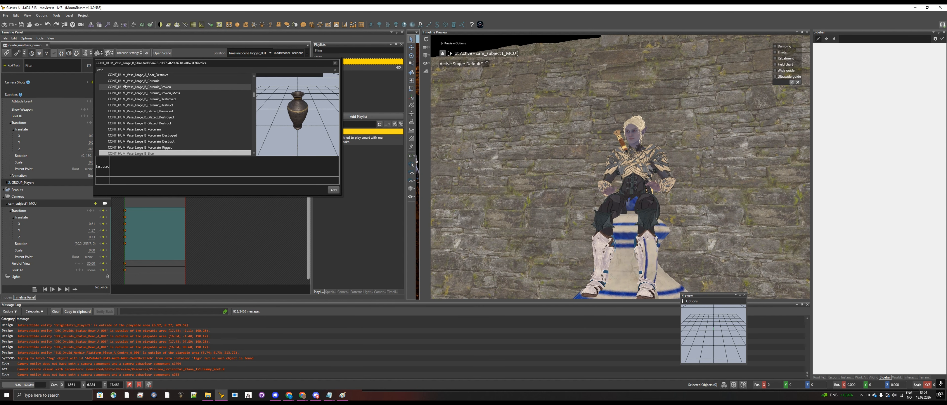
{"action": "key", "text": "Down"}
{"action": "key", "text": "Down"}
{"action": "key", "text": "Down"}
{"action": "key", "text": "Down"}
{"action": "key", "text": "Down"}
{"action": "key", "text": "Down"}
{"action": "key", "text": "Down"}
{"action": "key", "text": "Down"}
{"action": "key", "text": "Down"}
{"action": "key", "text": "Down"}
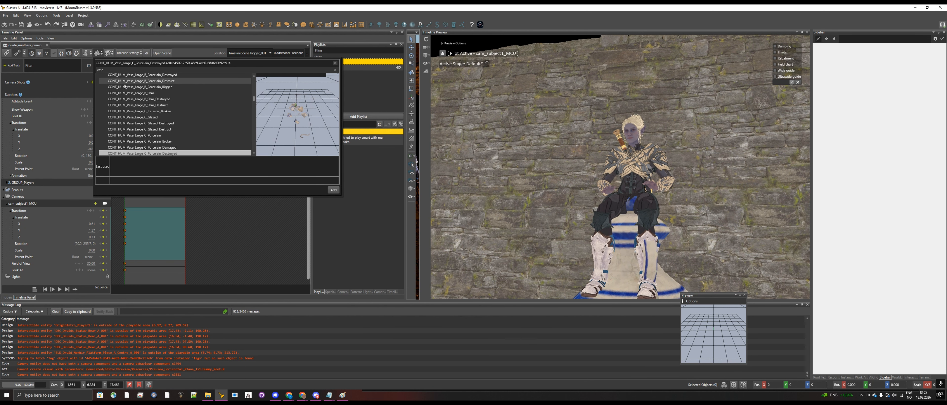
{"action": "key", "text": "Down"}
{"action": "key", "text": "Down"}
{"action": "key", "text": "Down"}
{"action": "key", "text": "Down"}
{"action": "key", "text": "Down"}
{"action": "key", "text": "Down"}
{"action": "key", "text": "Down"}
{"action": "key", "text": "Down"}
{"action": "key", "text": "Down"}
{"action": "key", "text": "Down"}
{"action": "key", "text": "Down"}
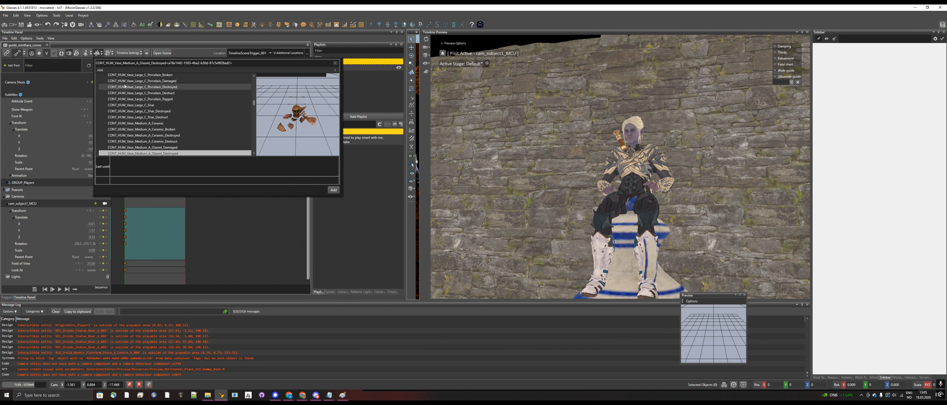
{"action": "key", "text": "Down"}
{"action": "key", "text": "Down"}
{"action": "key", "text": "Down"}
{"action": "key", "text": "Down"}
{"action": "key", "text": "Down"}
{"action": "key", "text": "Down"}
{"action": "key", "text": "Down"}
{"action": "key", "text": "Down"}
{"action": "key", "text": "Down"}
{"action": "key", "text": "Down"}
{"action": "key", "text": "Down"}
{"action": "key", "text": "Down"}
{"action": "key", "text": "Down"}
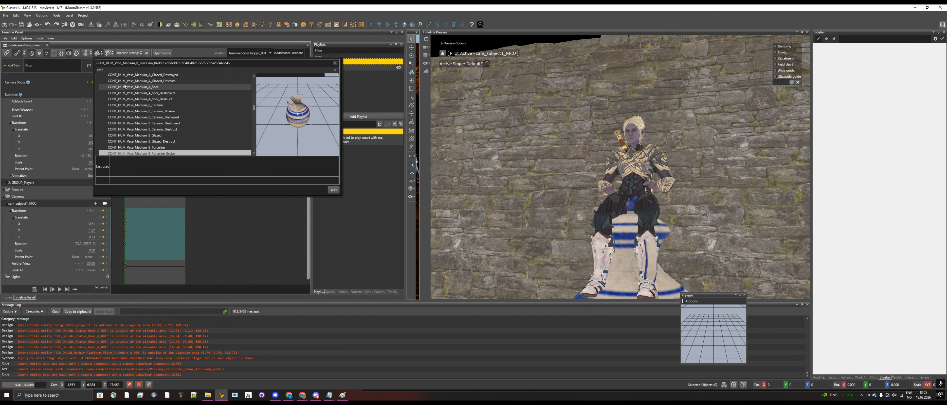
{"action": "key", "text": "Down"}
{"action": "key", "text": "Up"}
{"action": "key", "text": "Up"}
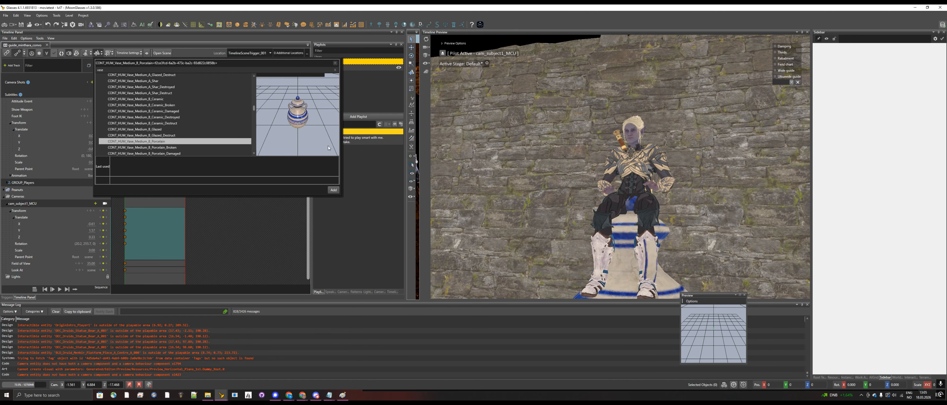
{"action": "left_click", "coordinate": [333, 190]}
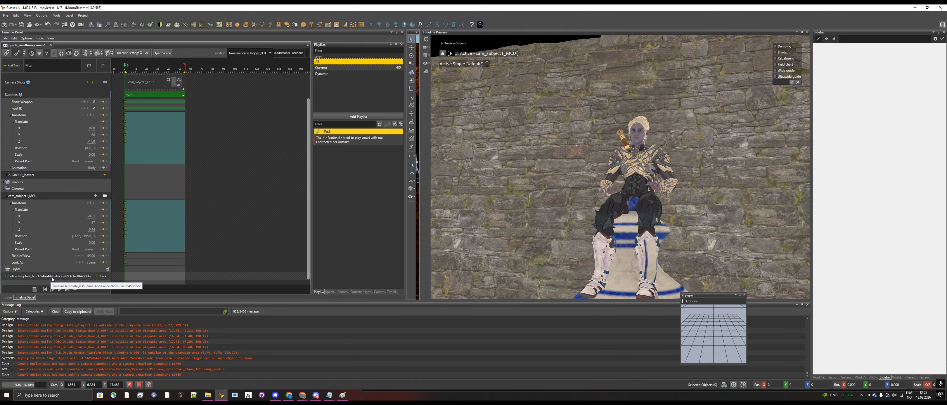
Add Show Actor and Transform tracks to the new vase template in the timeline
{"action": "left_click", "coordinate": [103, 277]}
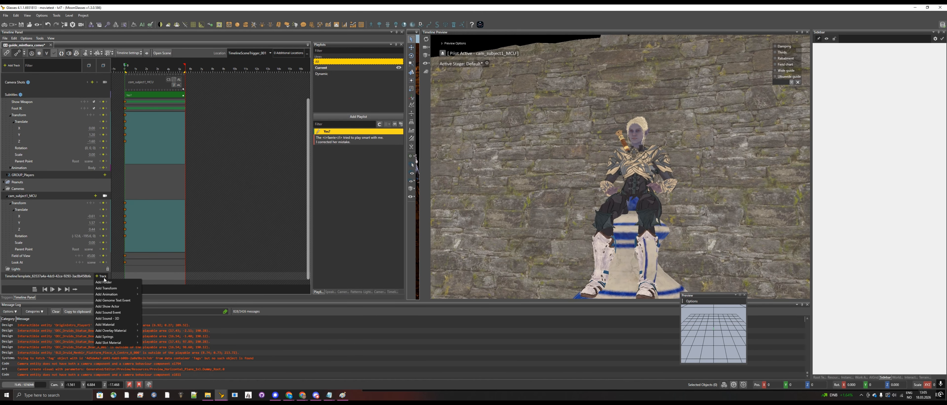
{"action": "left_click", "coordinate": [120, 307]}
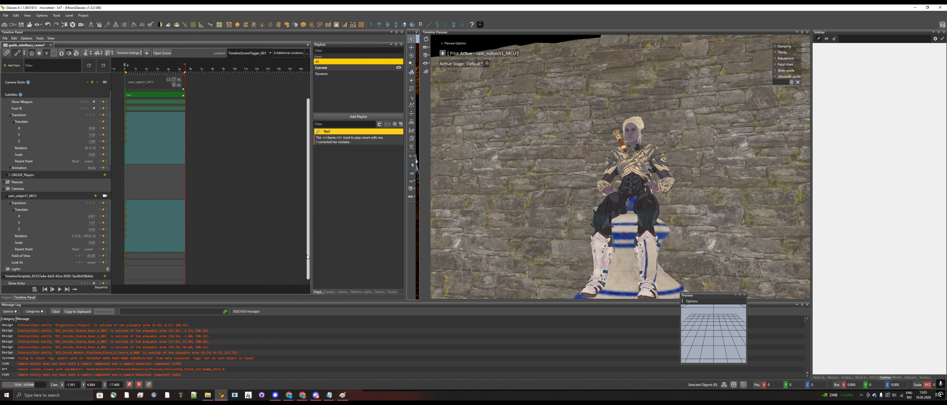
{"action": "scroll", "coordinate": [308, 273], "scroll_direction": "down", "scroll_amount": 1}
{"action": "left_click", "coordinate": [101, 270]}
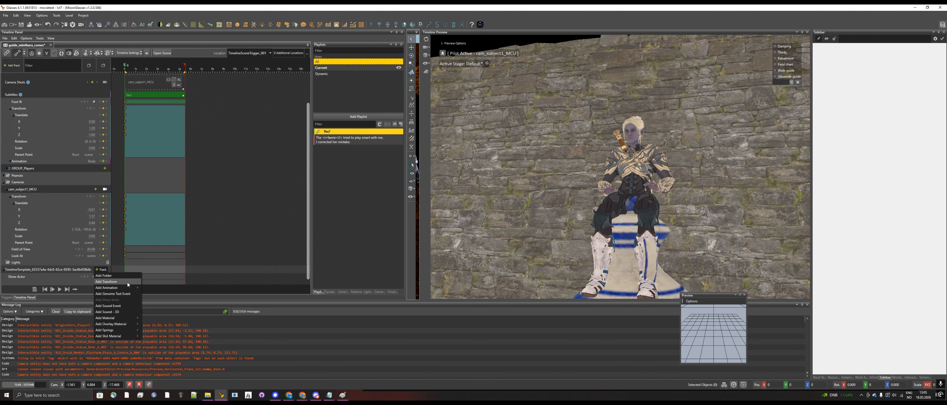
{"action": "left_click", "coordinate": [147, 287]}
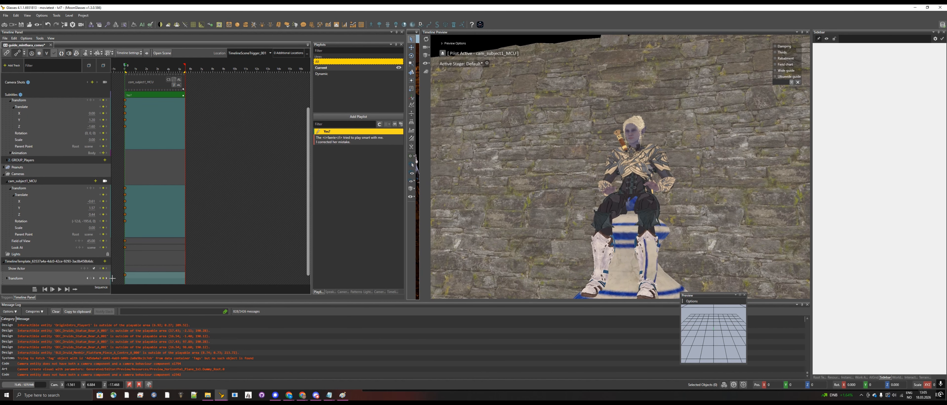
Expand the vase's Transform track and its Translate group to expose the X, Y and Z channels
{"action": "left_click", "coordinate": [8, 280]}
{"action": "scroll", "coordinate": [6, 276], "scroll_direction": "down", "scroll_amount": 1}
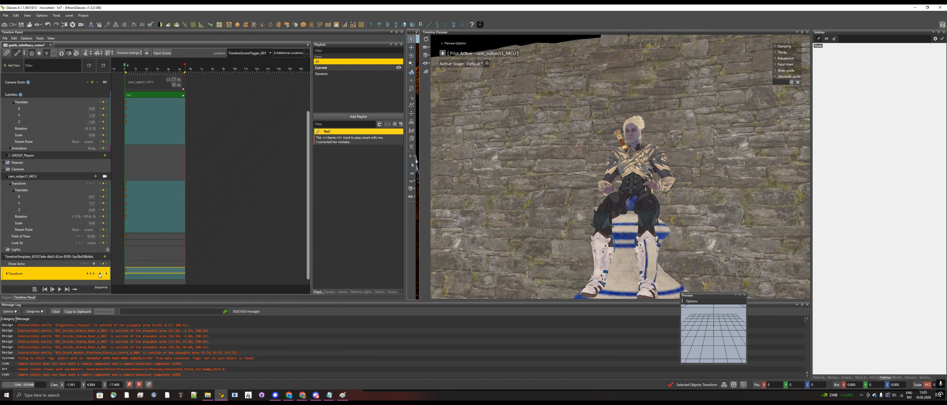
{"action": "left_click", "coordinate": [8, 275]}
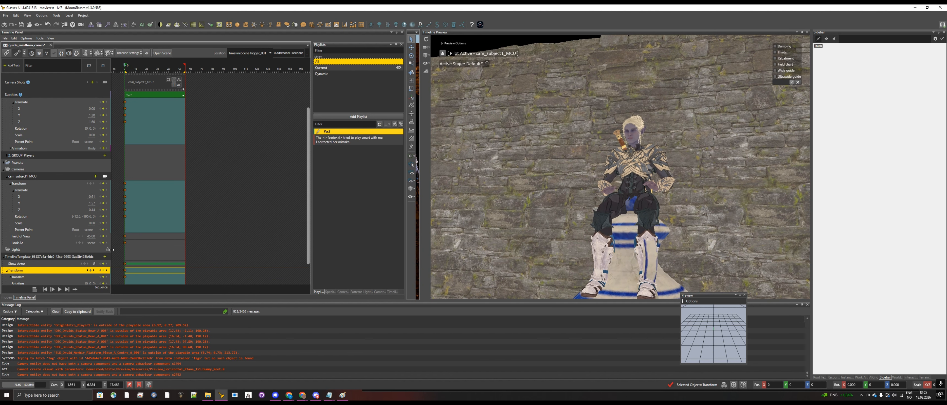
{"action": "left_click", "coordinate": [105, 257]}
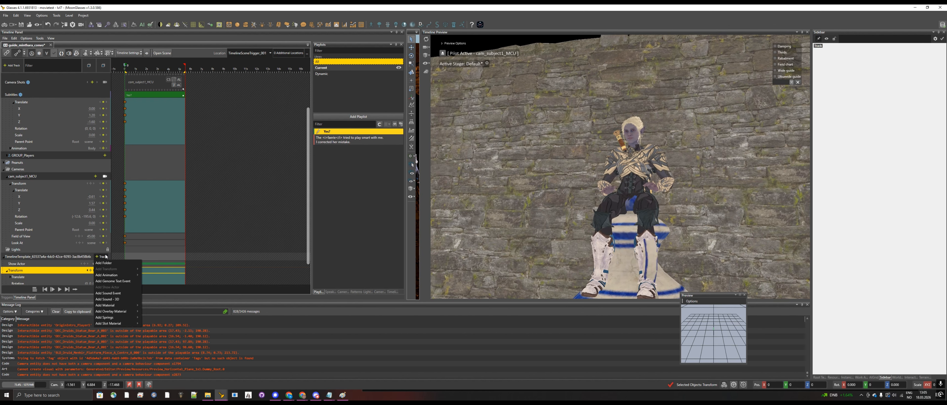
{"action": "left_click", "coordinate": [106, 257]}
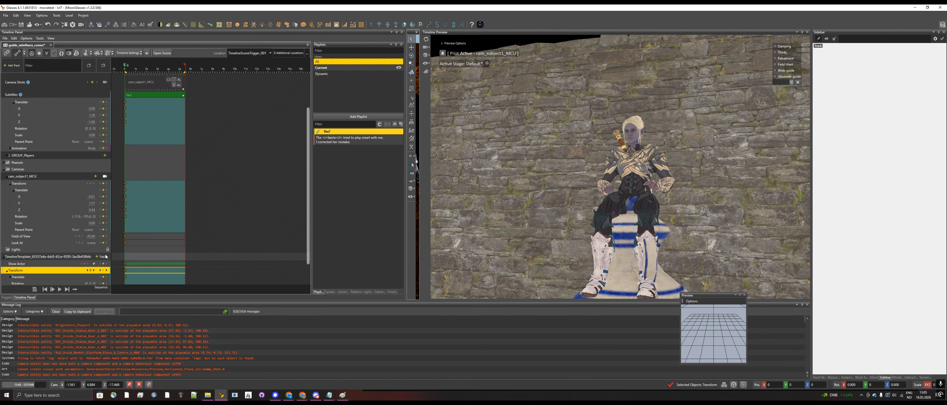
{"action": "scroll", "coordinate": [180, 260], "scroll_direction": "down", "scroll_amount": 1}
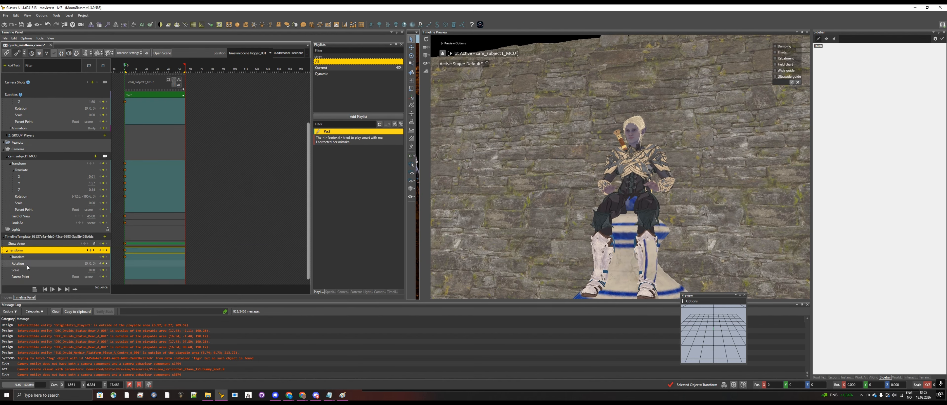
{"action": "left_click", "coordinate": [10, 257]}
Look around the scene floor for the vase in the preview, then restore the Yes? line's camera view
{"action": "left_click", "coordinate": [477, 275]}
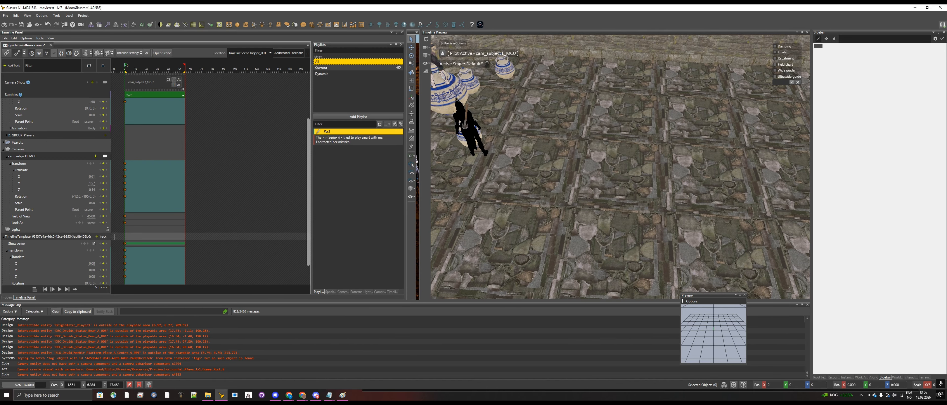
{"action": "left_click", "coordinate": [106, 157]}
{"action": "left_click", "coordinate": [106, 157]}
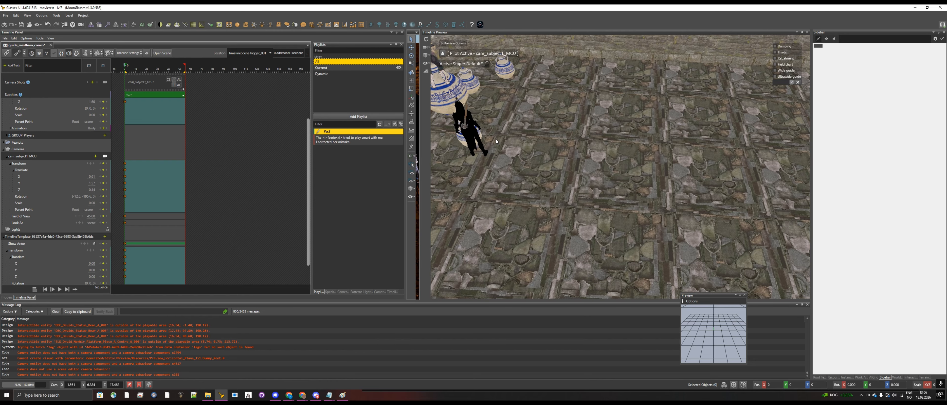
{"action": "middle_click_drag", "start_coordinate": [496, 140], "coordinate": [496, 139]}
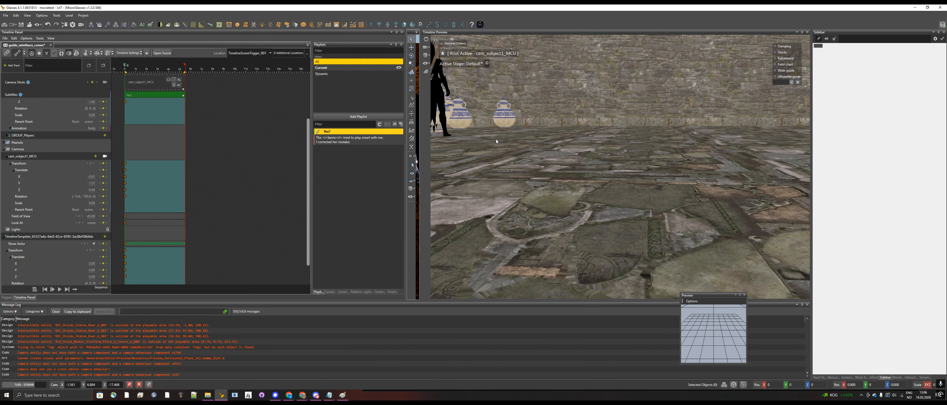
{"action": "left_click", "coordinate": [352, 140]}
{"action": "left_click", "coordinate": [349, 132]}
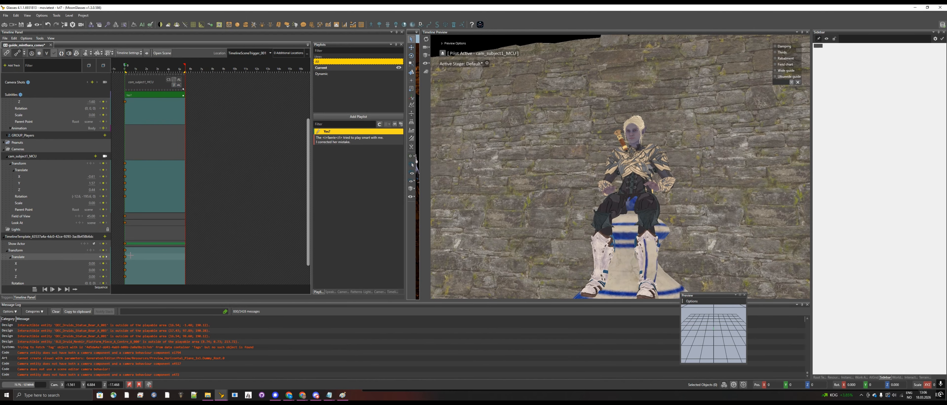
Set the value of the vase's first Translate Z key to -1
{"action": "scroll", "coordinate": [130, 255], "scroll_direction": "down", "scroll_amount": 1}
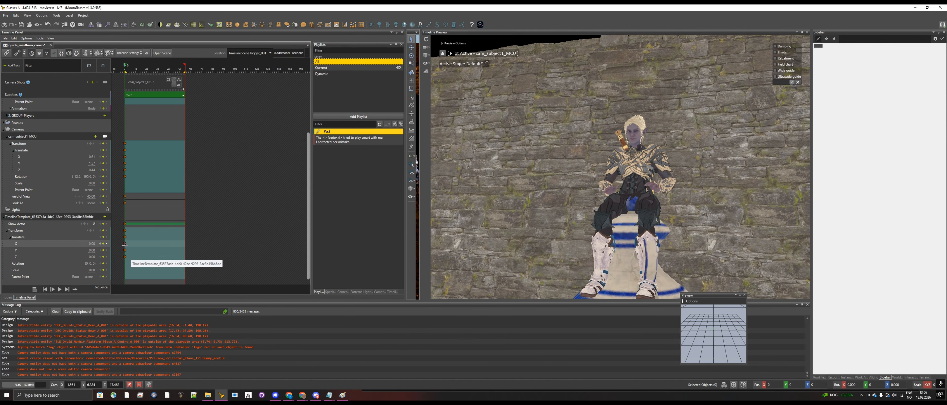
{"action": "left_click", "coordinate": [125, 244]}
{"action": "left_click", "coordinate": [125, 256]}
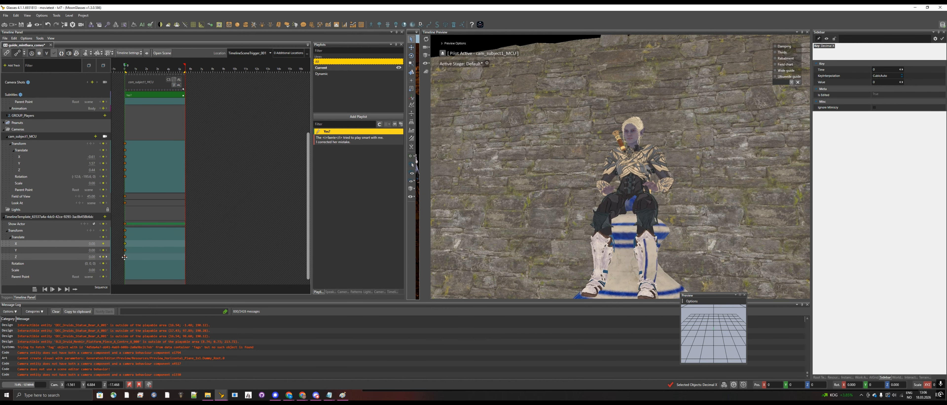
{"action": "right_click", "coordinate": [125, 256]}
{"action": "mouse_move", "coordinate": [142, 260]}
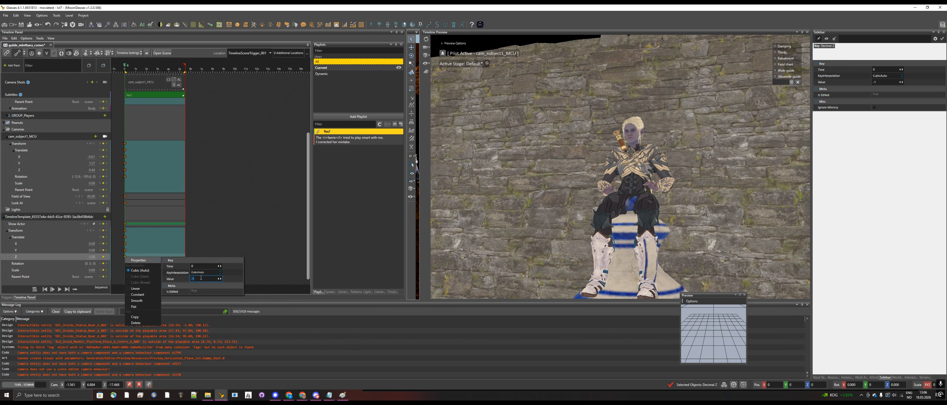
{"action": "left_click", "coordinate": [226, 218]}
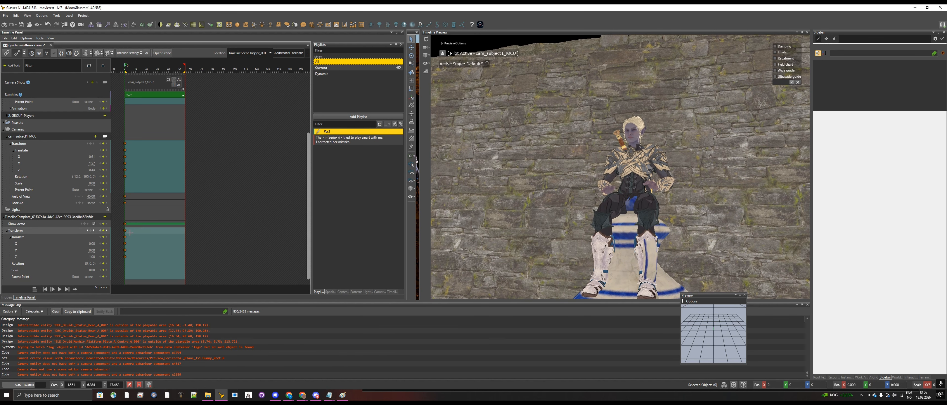
Set the value of the vase's starting Scale key to 2
{"action": "left_click", "coordinate": [103, 270]}
{"action": "left_click", "coordinate": [125, 270]}
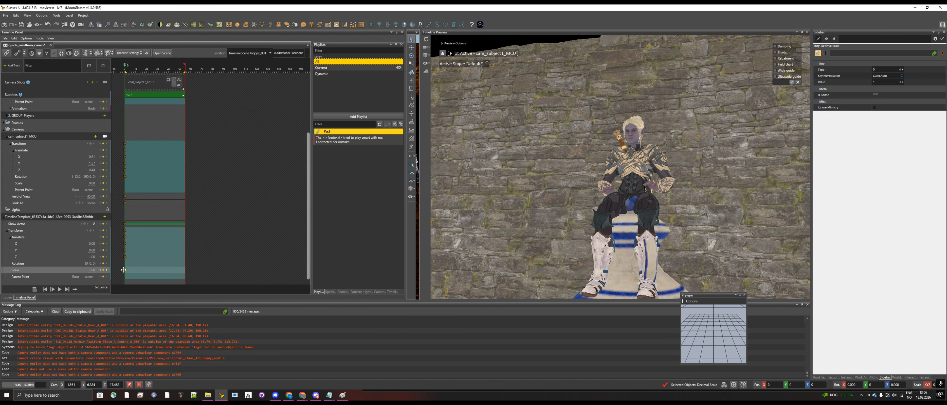
{"action": "right_click", "coordinate": [125, 270]}
{"action": "mouse_move", "coordinate": [138, 275]}
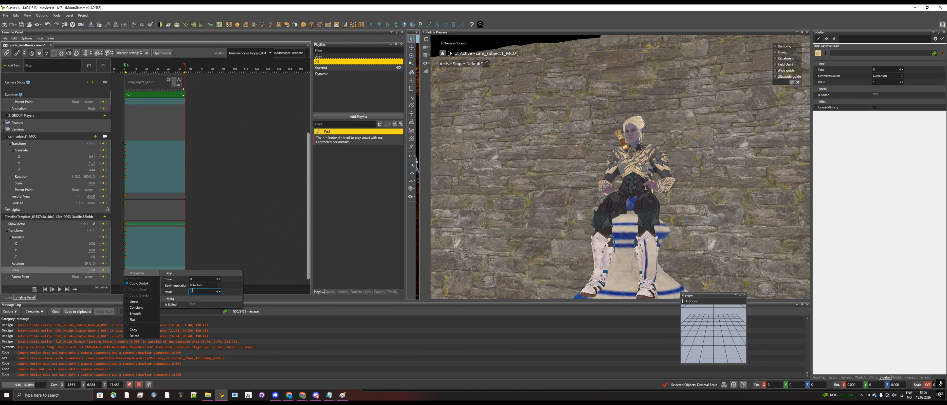
{"action": "type", "text": "2"}
{"action": "key", "text": "Return"}
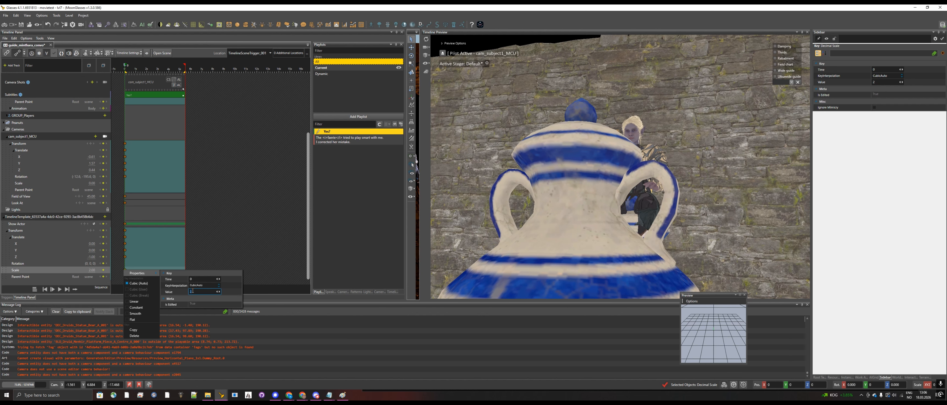
{"action": "left_click", "coordinate": [227, 258]}
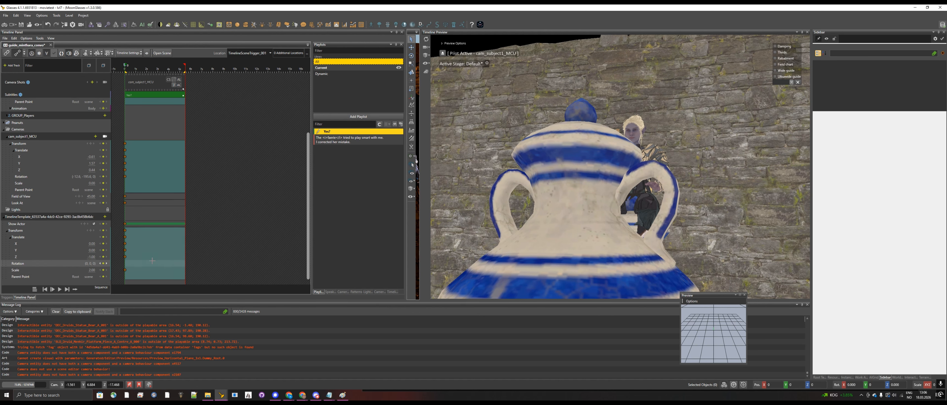
Adjust the height of the vase's first Translate Z key, trying 0, -2 and -2.2, and settle on -2.3
{"action": "left_click", "coordinate": [125, 257]}
{"action": "right_click", "coordinate": [125, 258]}
{"action": "mouse_move", "coordinate": [141, 262]}
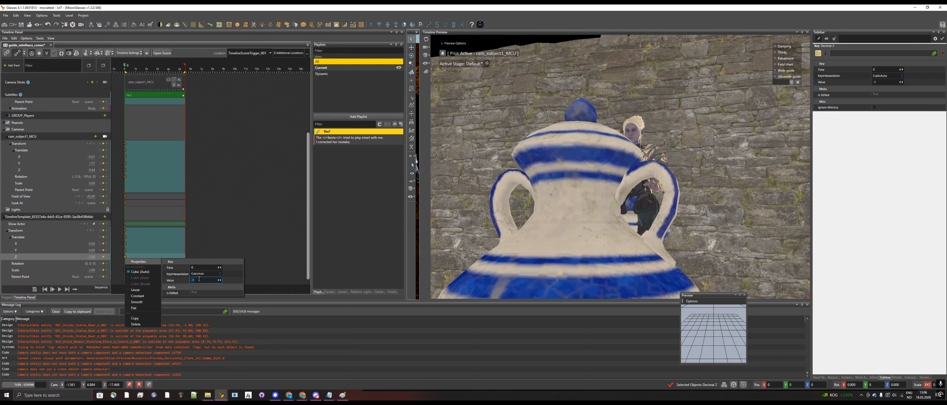
{"action": "left_click", "coordinate": [199, 279]}
{"action": "type", "text": "0"}
{"action": "key", "text": "Return"}
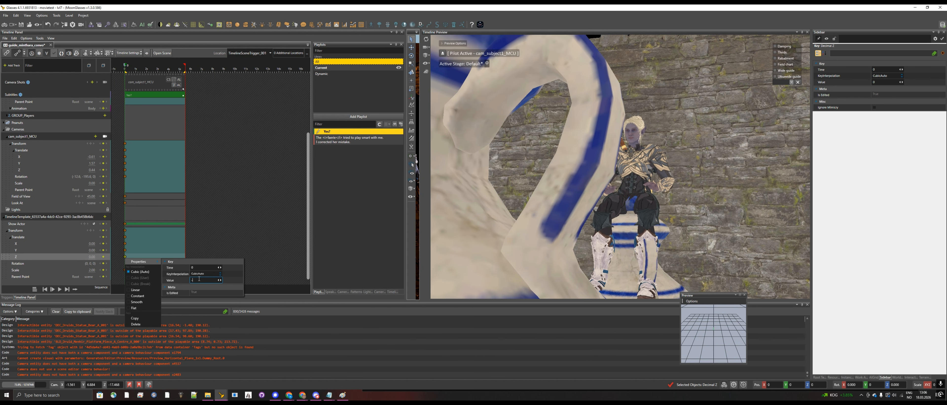
{"action": "type", "text": "-2"}
{"action": "key", "text": "Return"}
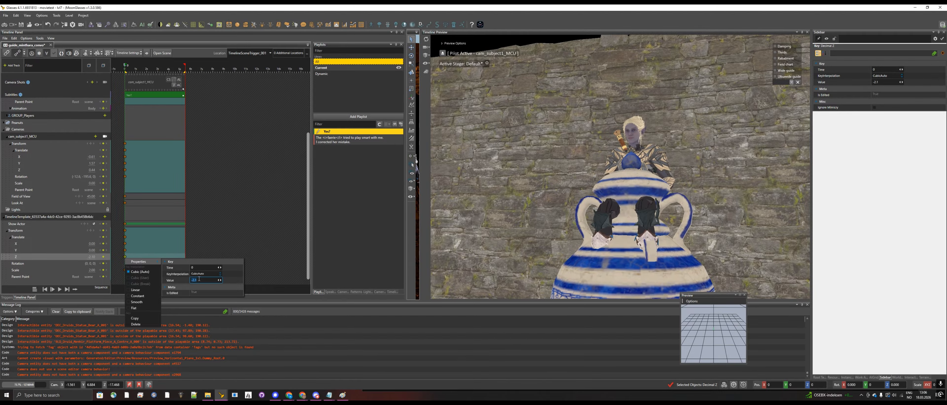
{"action": "type", "text": ".2"}
{"action": "key", "text": "Return"}
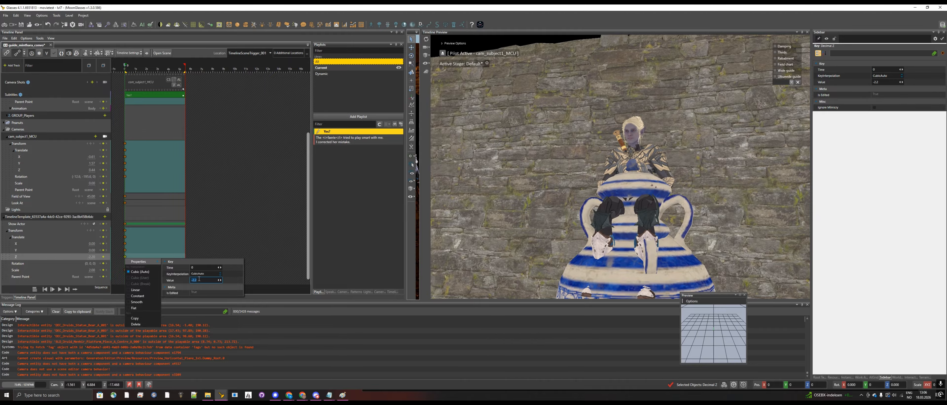
{"action": "type", "text": "-2.3"}
{"action": "key", "text": "Return"}
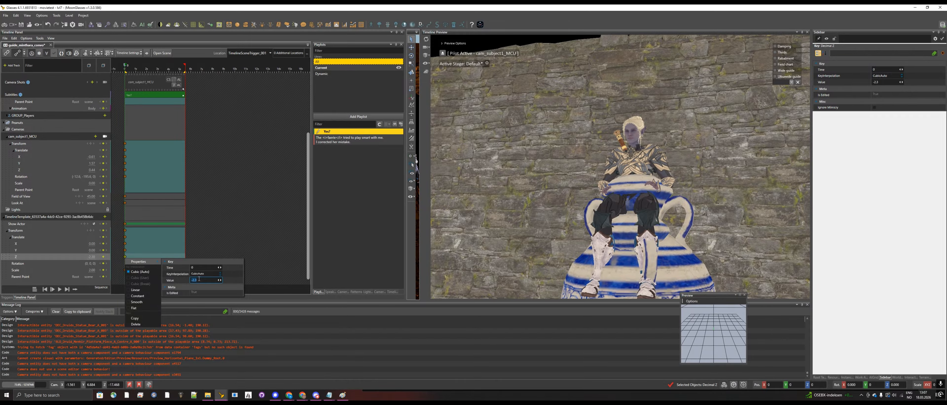
{"action": "left_click", "coordinate": [212, 241]}
Reduce the vase's starting Scale key, trying 1.8 first and settling on 1.7
{"action": "left_click", "coordinate": [124, 270]}
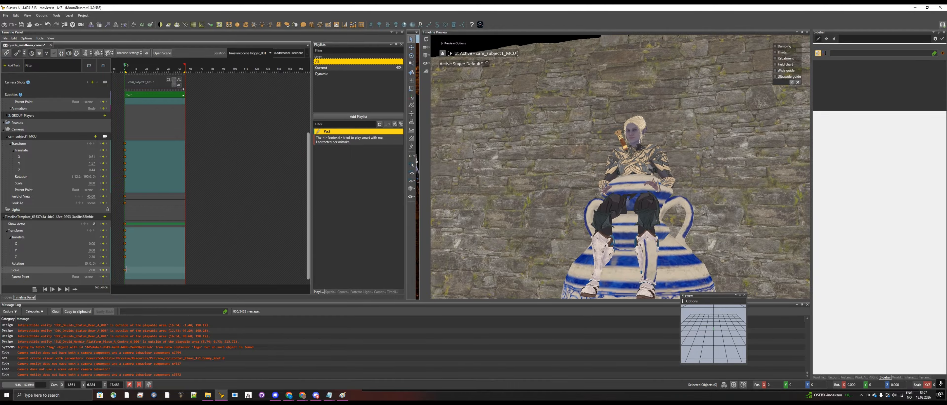
{"action": "right_click", "coordinate": [124, 270]}
{"action": "mouse_move", "coordinate": [141, 273]}
{"action": "left_click", "coordinate": [196, 292]}
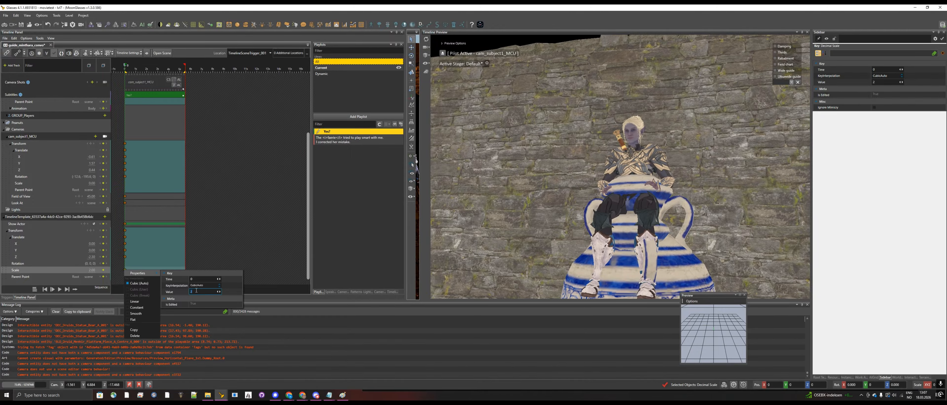
{"action": "type", "text": "1.8"}
{"action": "key", "text": "Return"}
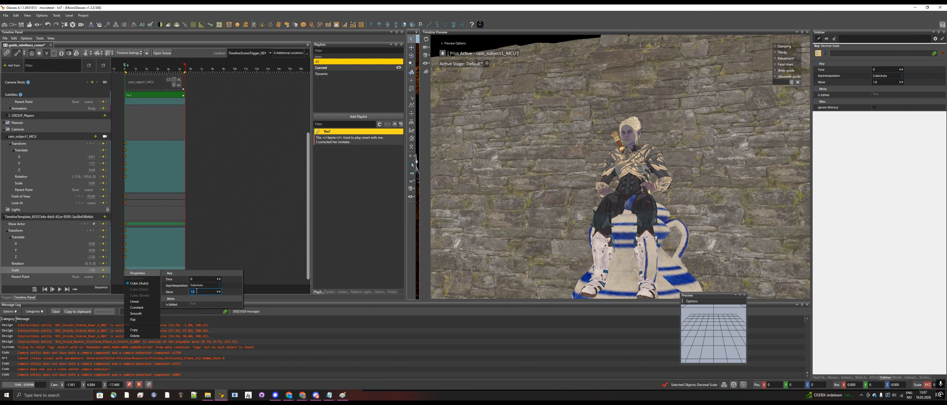
{"action": "type", "text": "1.7"}
{"action": "key", "text": "Return"}
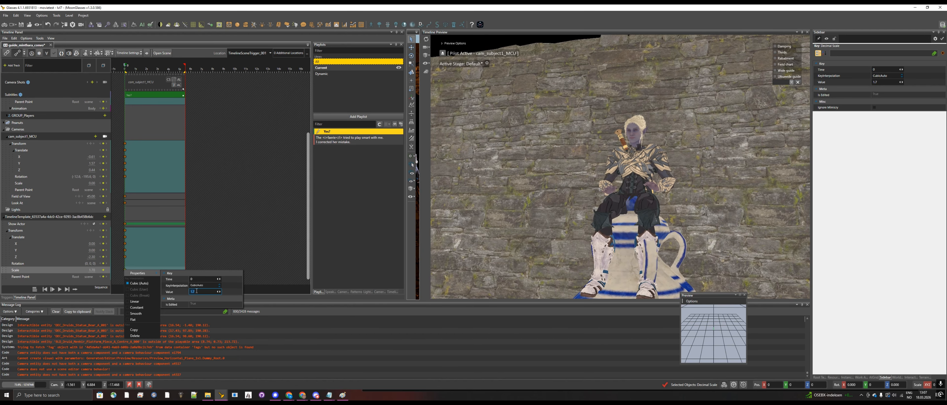
{"action": "left_click", "coordinate": [276, 228]}
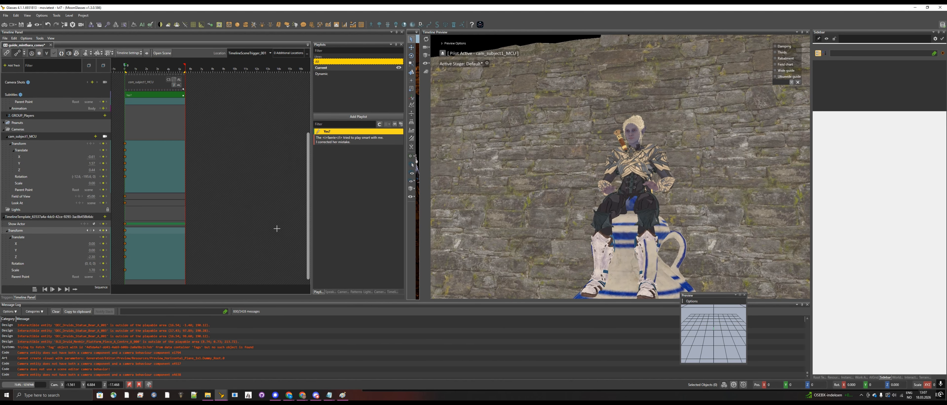
Switch to the second dialogue line, "tried to play smart with me", and save the timeline
{"action": "left_click", "coordinate": [347, 141]}
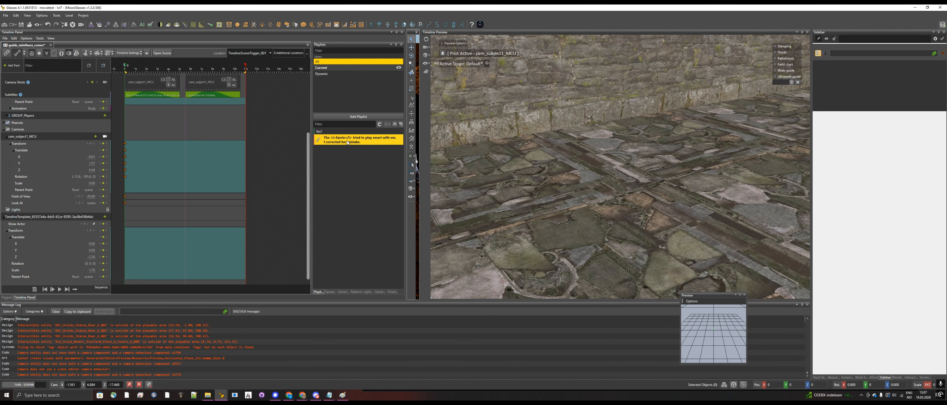
{"action": "left_click", "coordinate": [5, 39]}
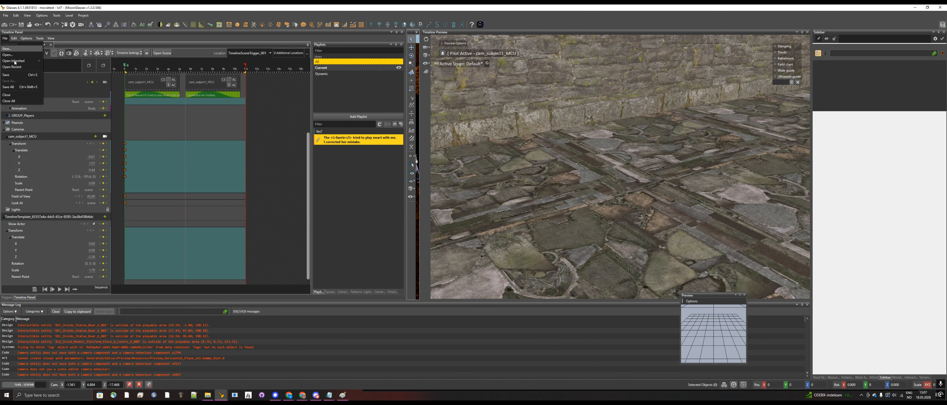
{"action": "left_click", "coordinate": [17, 75]}
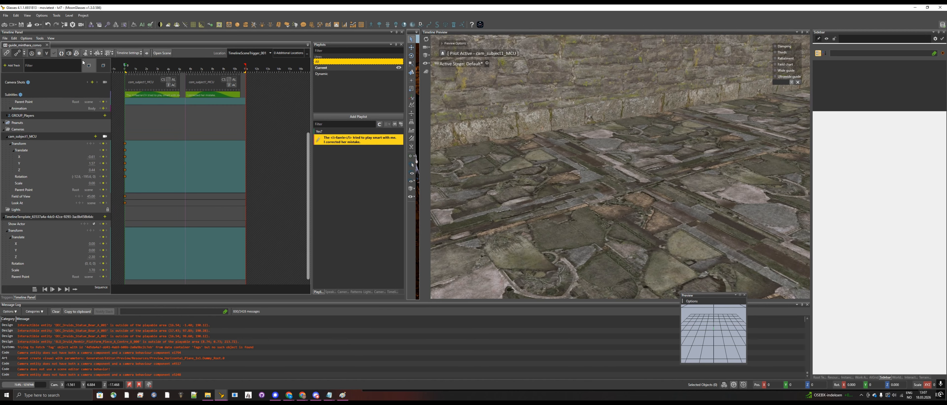
Search the actor templates for "vampi" and preview the two S_WYR_VampireSpawns_Dalyria templates
{"action": "left_click", "coordinate": [100, 54]}
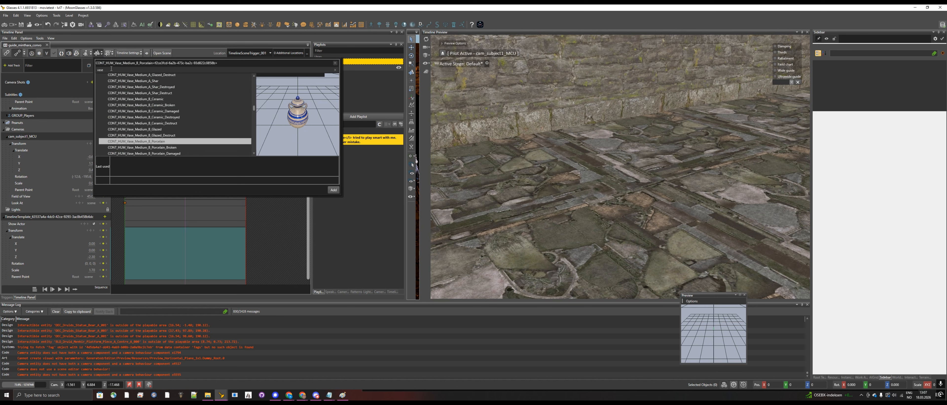
{"action": "key", "text": "BackSpace"}
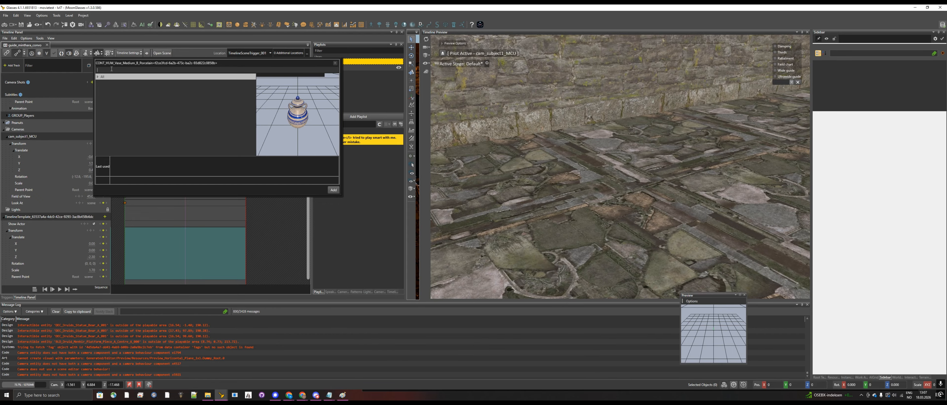
{"action": "type", "text": "vampi"}
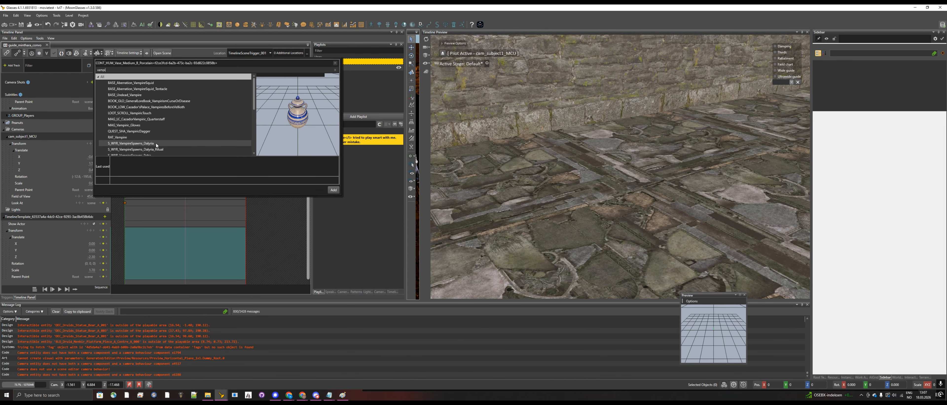
{"action": "left_click", "coordinate": [156, 144]}
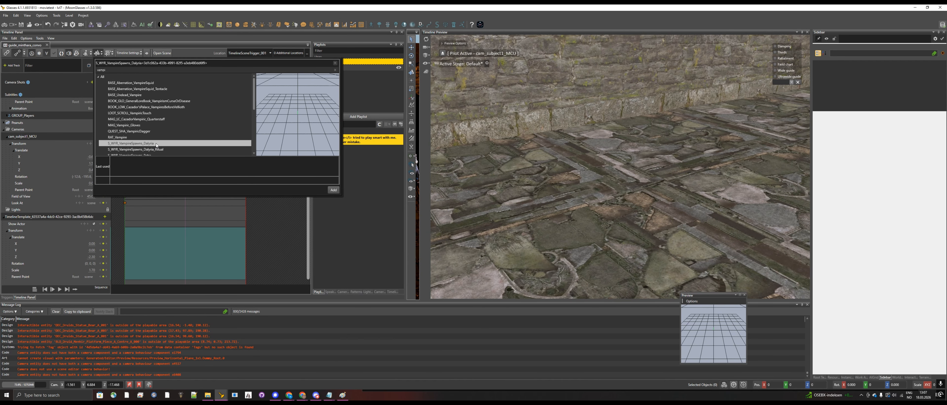
{"action": "left_click", "coordinate": [157, 149]}
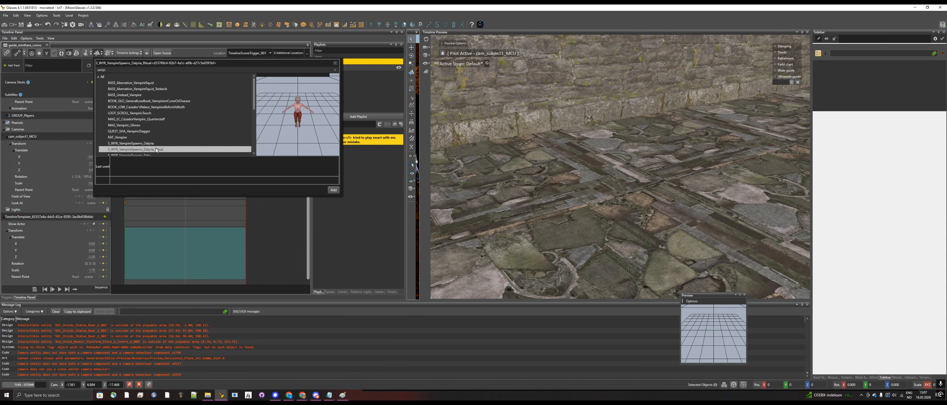
Compare the other vampire spawn templates and add S_WYR_VampireSpawns_Dalyria_Ritual to the timeline
{"action": "scroll", "coordinate": [156, 147], "scroll_direction": "down", "scroll_amount": 1}
{"action": "scroll", "coordinate": [157, 137], "scroll_direction": "down", "scroll_amount": 1}
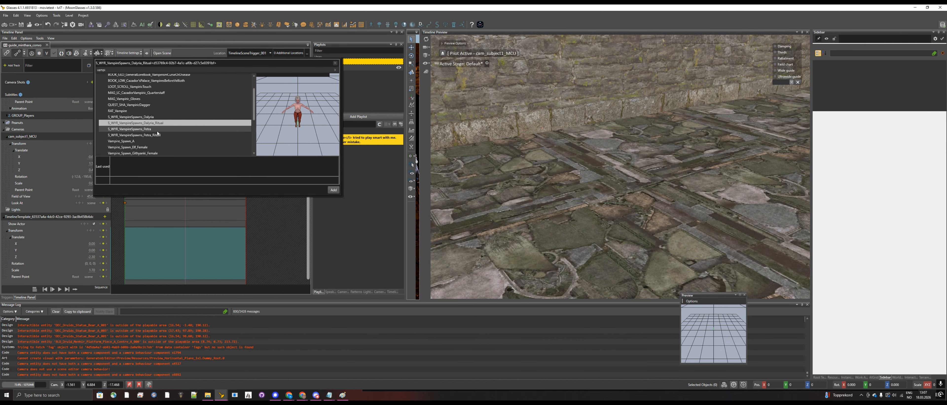
{"action": "left_click", "coordinate": [155, 147]}
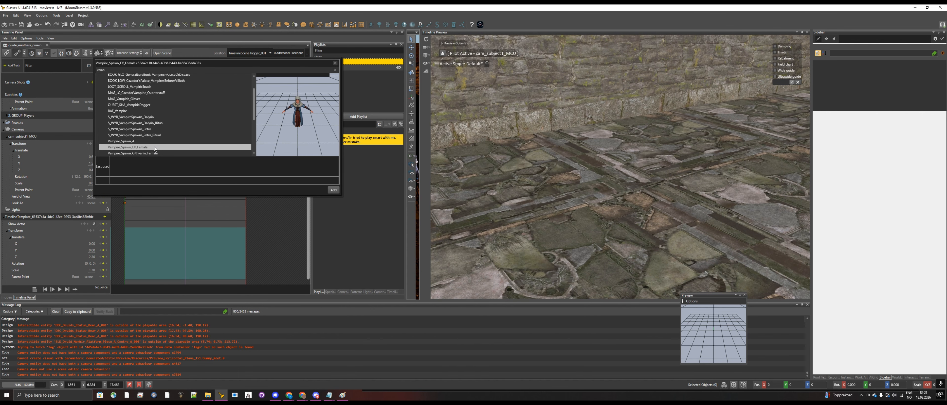
{"action": "scroll", "coordinate": [154, 149], "scroll_direction": "down", "scroll_amount": 1}
{"action": "scroll", "coordinate": [155, 150], "scroll_direction": "down", "scroll_amount": 3}
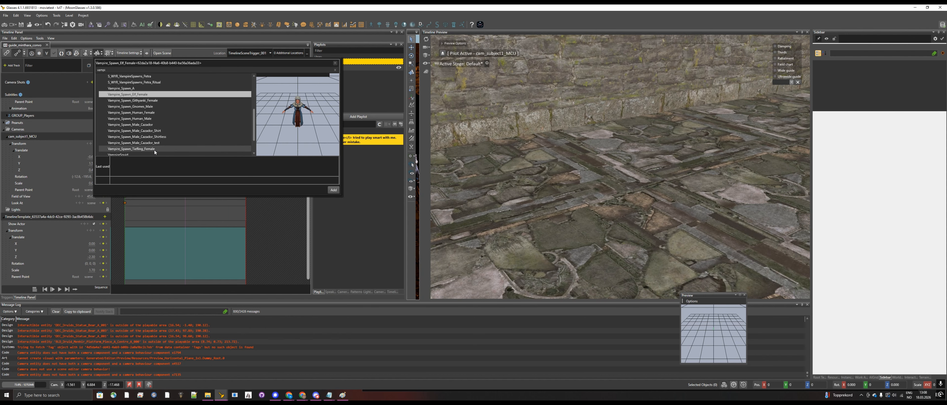
{"action": "scroll", "coordinate": [157, 136], "scroll_direction": "up", "scroll_amount": 2}
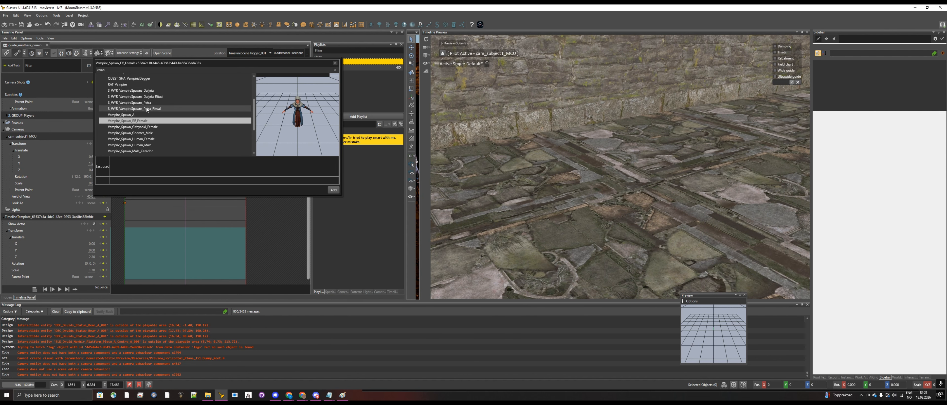
{"action": "left_click", "coordinate": [153, 84]}
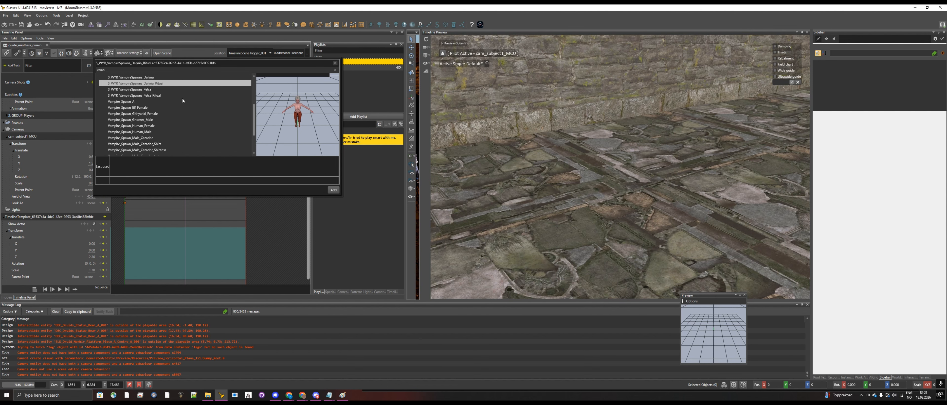
{"action": "left_click", "coordinate": [333, 190]}
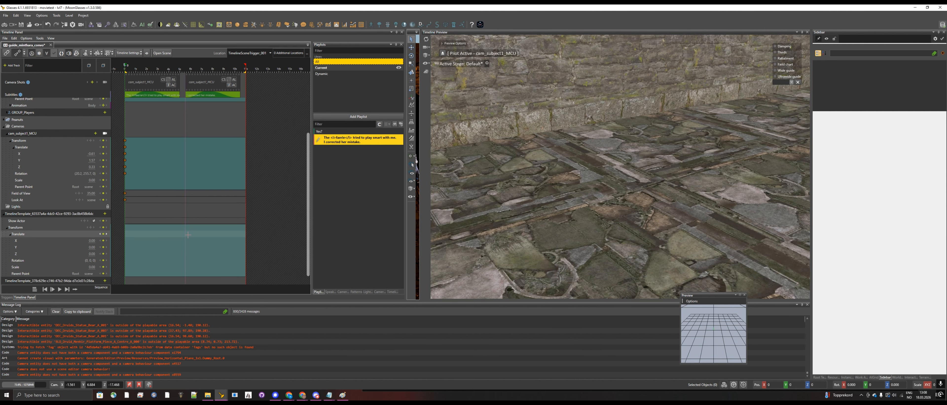
Add an infinite Transform track to the new vampire spawn actor and expand the actor's tracks
{"action": "left_click", "coordinate": [101, 276]}
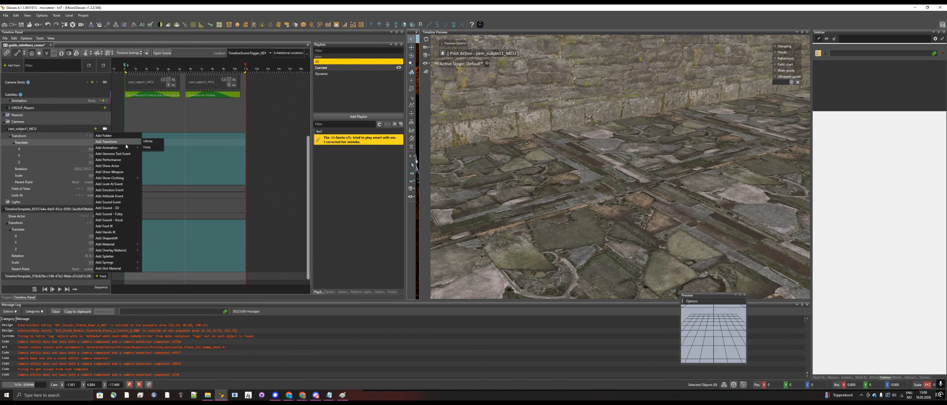
{"action": "left_click", "coordinate": [146, 142]}
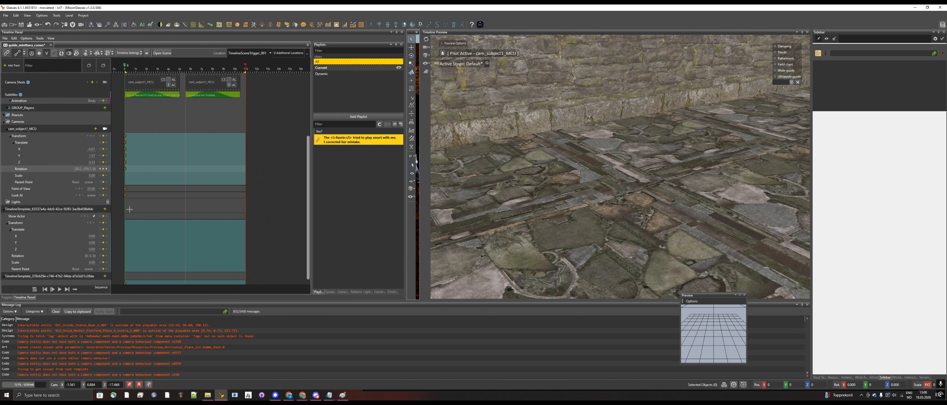
{"action": "left_click", "coordinate": [4, 277]}
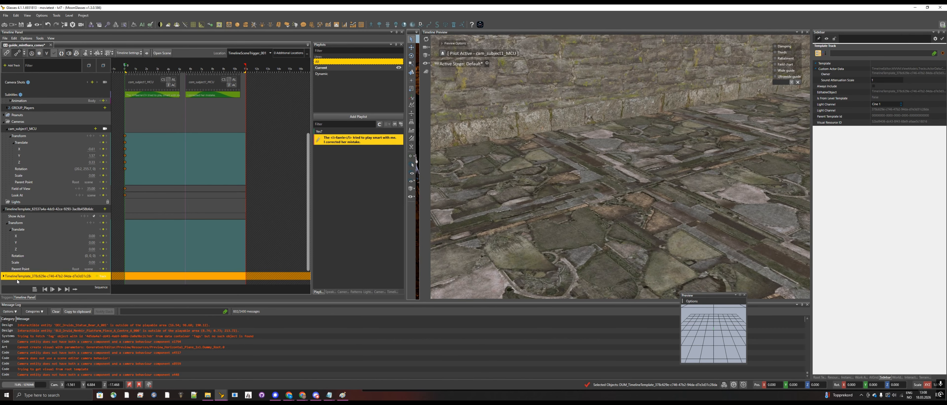
{"action": "scroll", "coordinate": [71, 260], "scroll_direction": "down", "scroll_amount": 1}
{"action": "scroll", "coordinate": [71, 260], "scroll_direction": "up", "scroll_amount": 1}
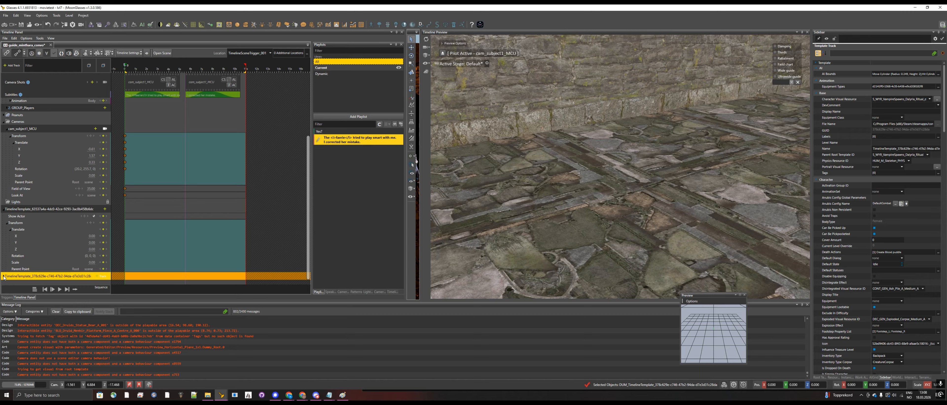
Add a Show Actor track with a key to the vampire spawn, then check the Yes? line and return to the second line
{"action": "left_click", "coordinate": [102, 276]}
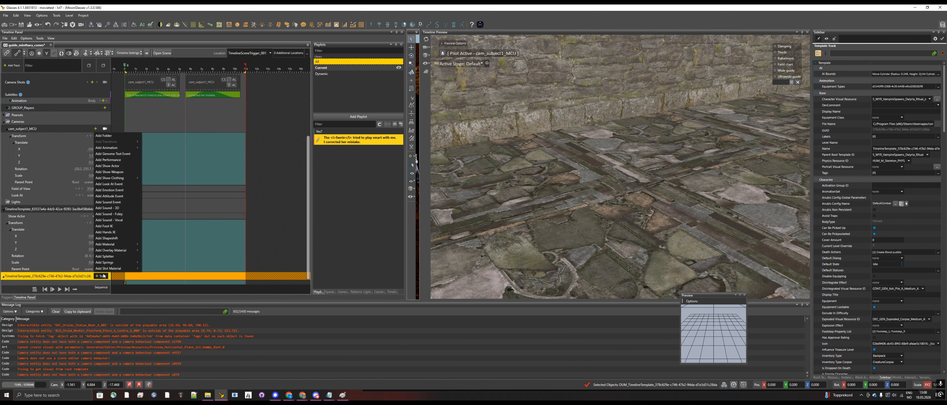
{"action": "left_click", "coordinate": [118, 167]}
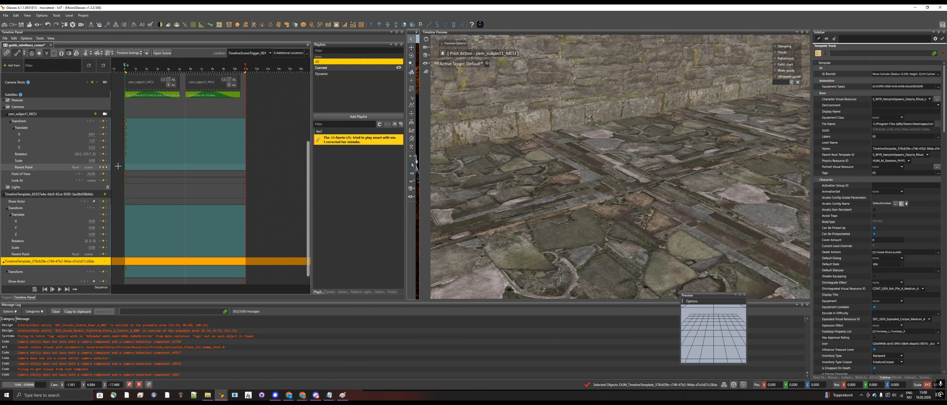
{"action": "left_click", "coordinate": [100, 281]}
{"action": "left_click", "coordinate": [329, 132]}
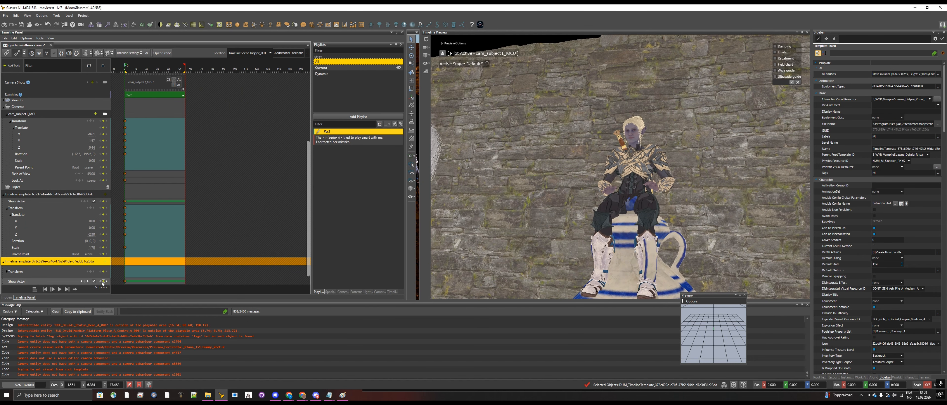
{"action": "left_click", "coordinate": [343, 141]}
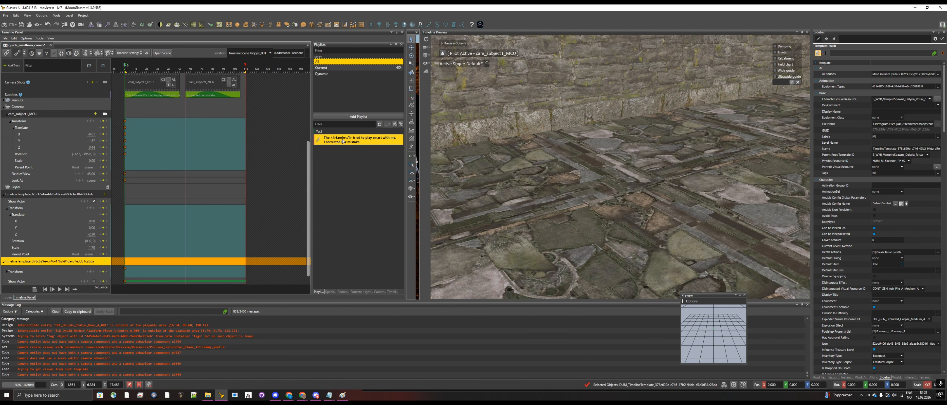
Expand the vampire spawn's Transform track to expose its Translate, Rotation and Scale channels
{"action": "scroll", "coordinate": [110, 280], "scroll_direction": "down", "scroll_amount": 1}
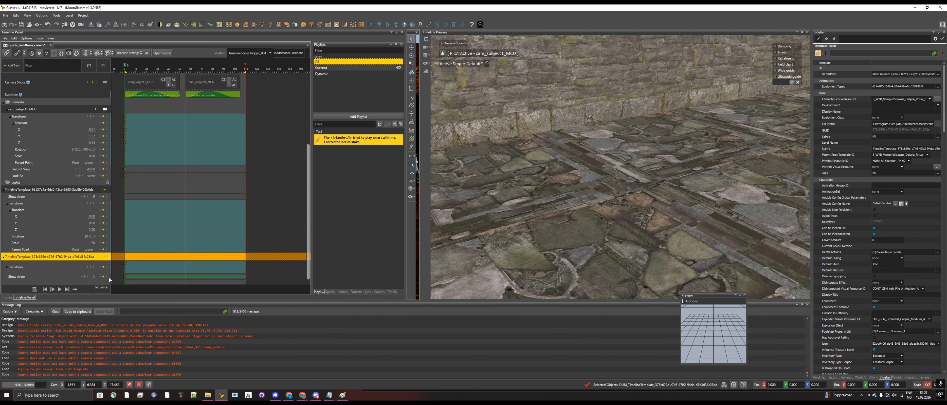
{"action": "left_click", "coordinate": [8, 269]}
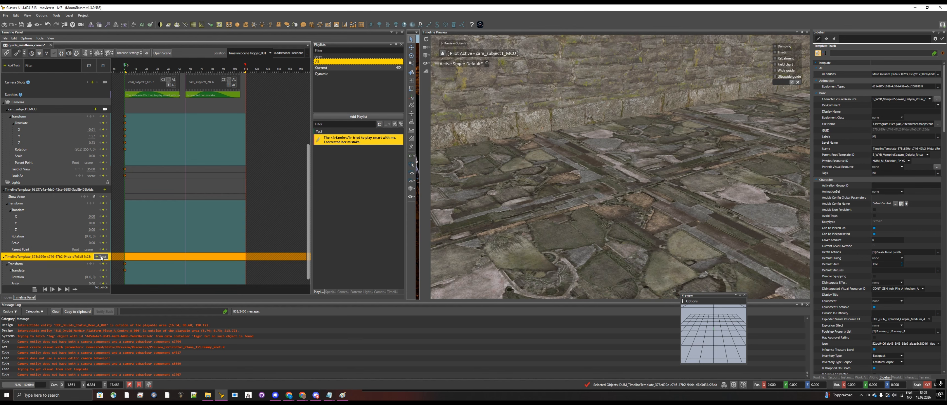
{"action": "scroll", "coordinate": [310, 264], "scroll_direction": "down", "scroll_amount": 3}
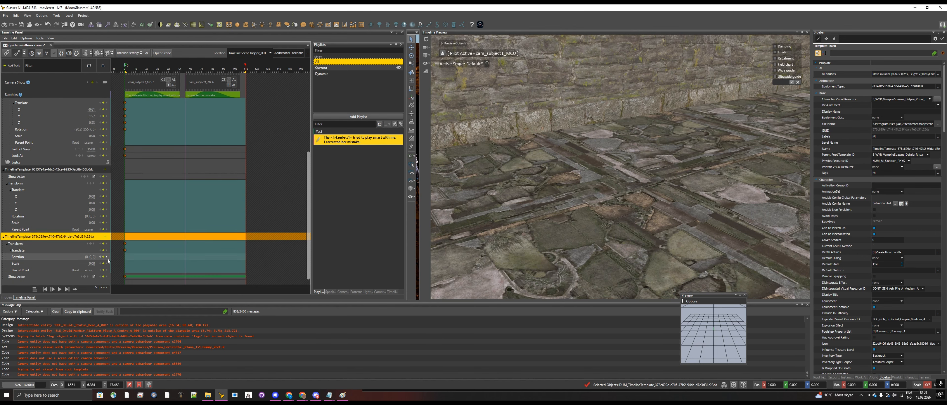
Expand the vampire spawn's Translate channels and add a Body animation track to the actor
{"action": "left_click", "coordinate": [10, 251]}
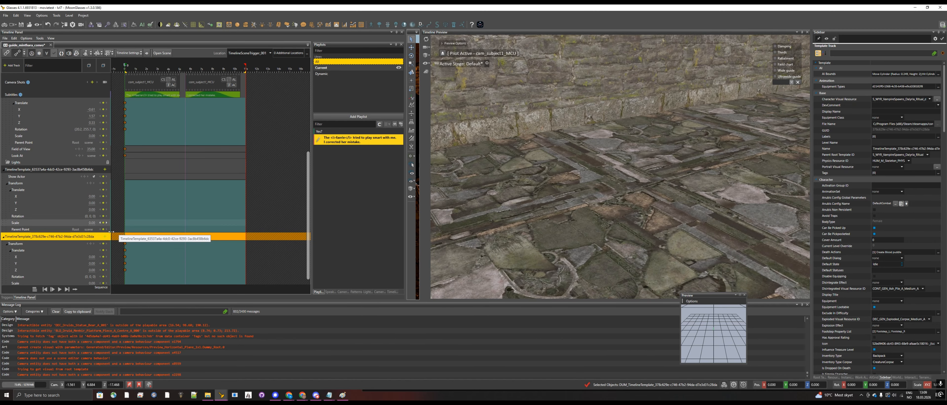
{"action": "left_click", "coordinate": [105, 237]}
{"action": "mouse_move", "coordinate": [114, 255]}
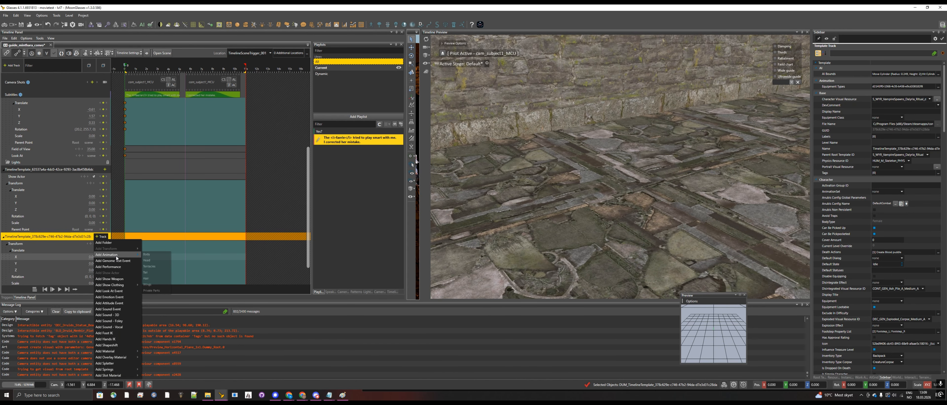
{"action": "left_click", "coordinate": [146, 255]}
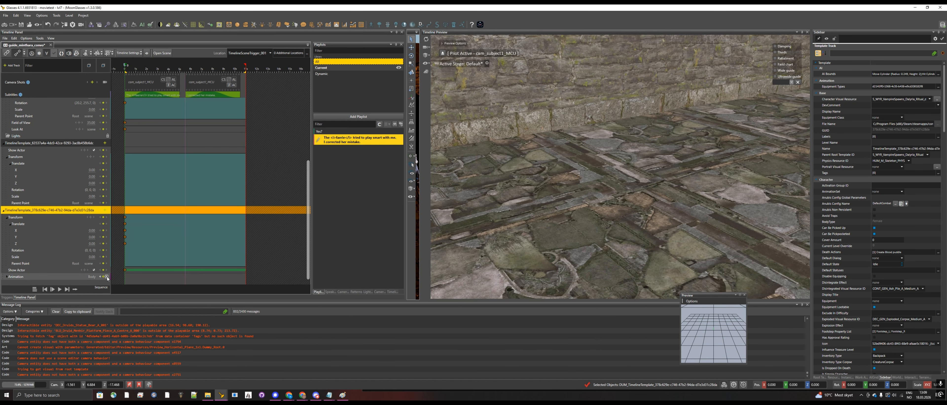
Search the animations for "sleeping" on the Body animation track and try a CazadorsPalace coffin sleeping animation
{"action": "left_click", "coordinate": [103, 278]}
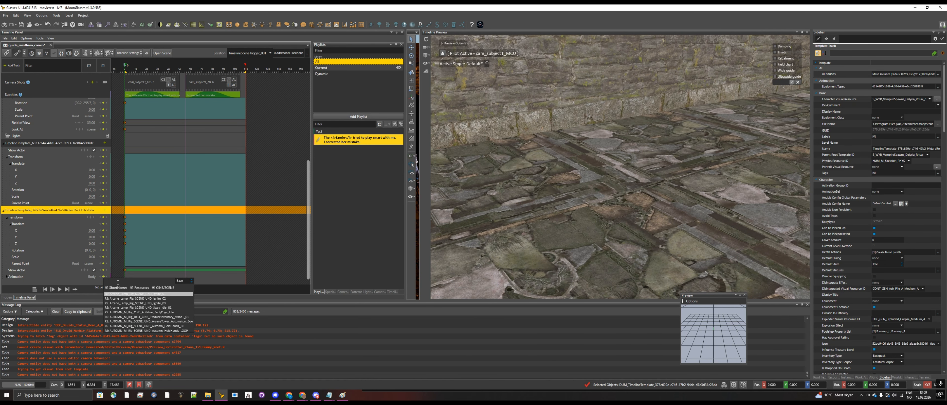
{"action": "type", "text": "sleeping"}
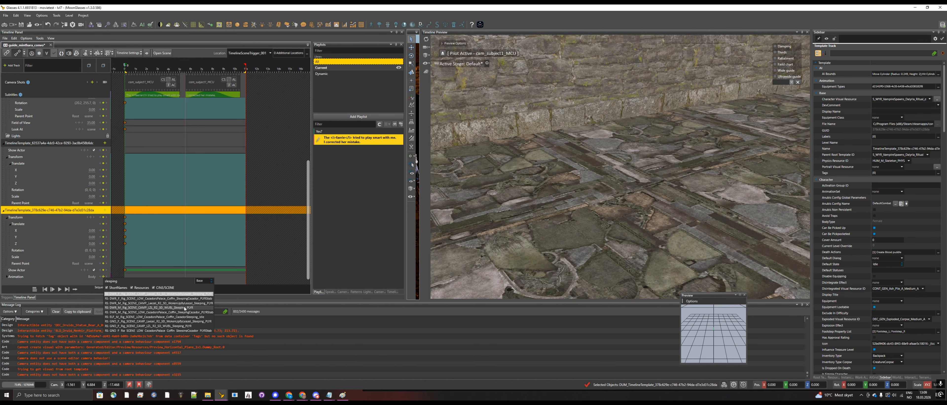
{"action": "scroll", "coordinate": [185, 309], "scroll_direction": "down", "scroll_amount": 1}
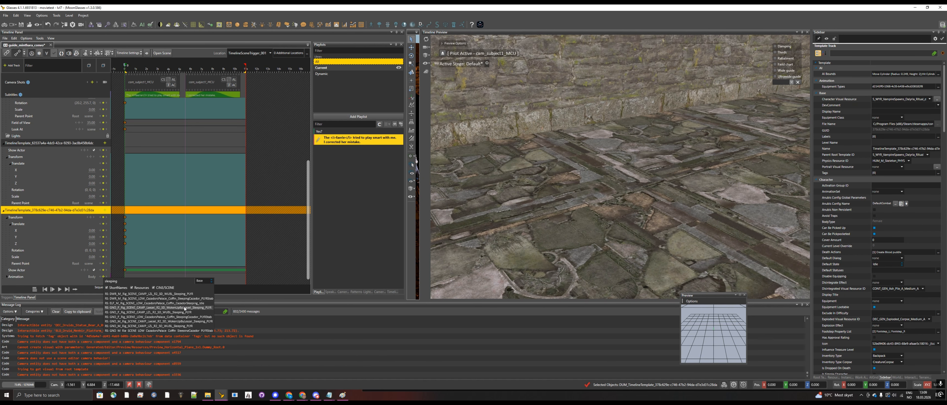
{"action": "scroll", "coordinate": [185, 309], "scroll_direction": "down", "scroll_amount": 3}
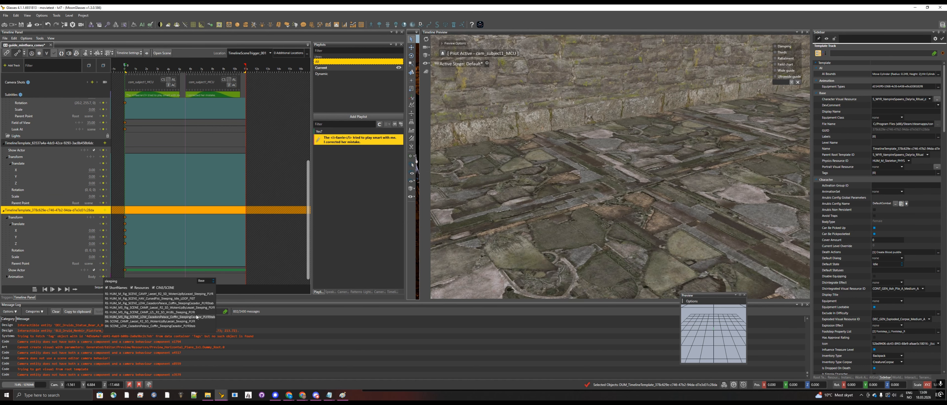
{"action": "left_click", "coordinate": [197, 317]}
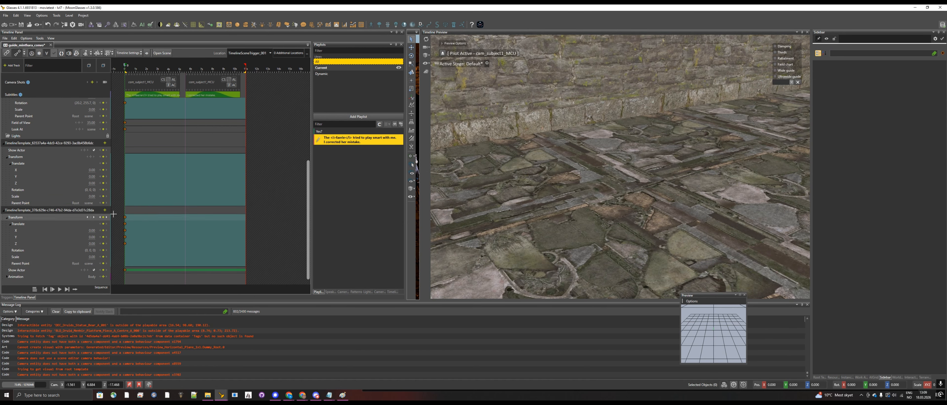
Add an Attitude Event track with a key at time 0 to the vampire spawn actor
{"action": "left_click", "coordinate": [105, 211]}
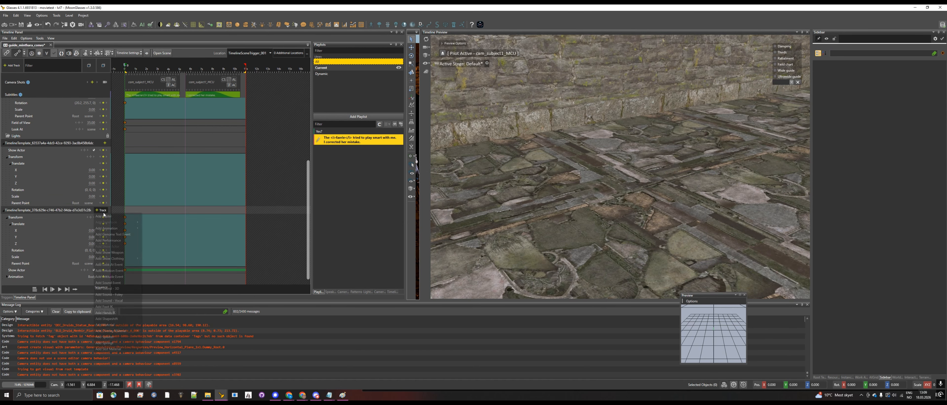
{"action": "left_click", "coordinate": [129, 276]}
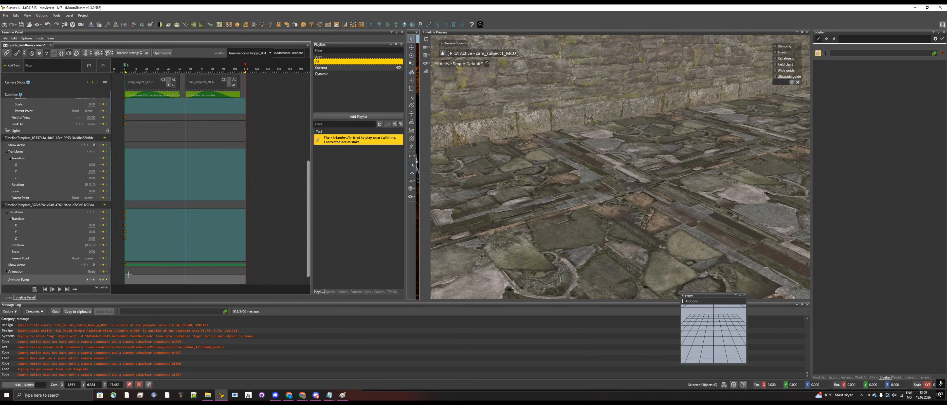
{"action": "left_click", "coordinate": [103, 280]}
{"action": "left_click", "coordinate": [127, 279]}
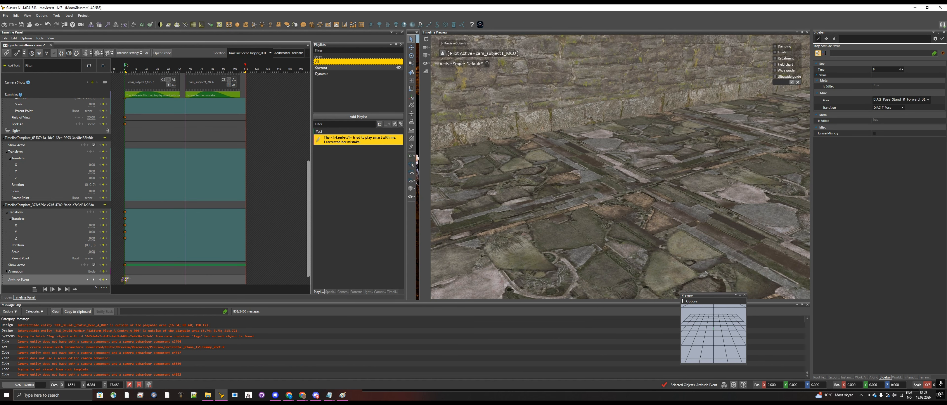
Set the pose of the vampire spawn's attitude key to DIAG_Pose_Lie_Supine_01
{"action": "right_click", "coordinate": [127, 279]}
{"action": "mouse_move", "coordinate": [137, 282]}
{"action": "left_click", "coordinate": [236, 320]}
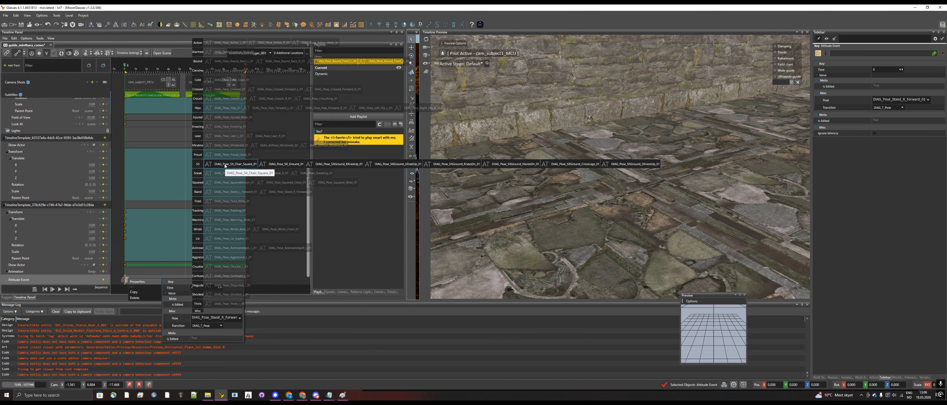
{"action": "left_click", "coordinate": [223, 240]}
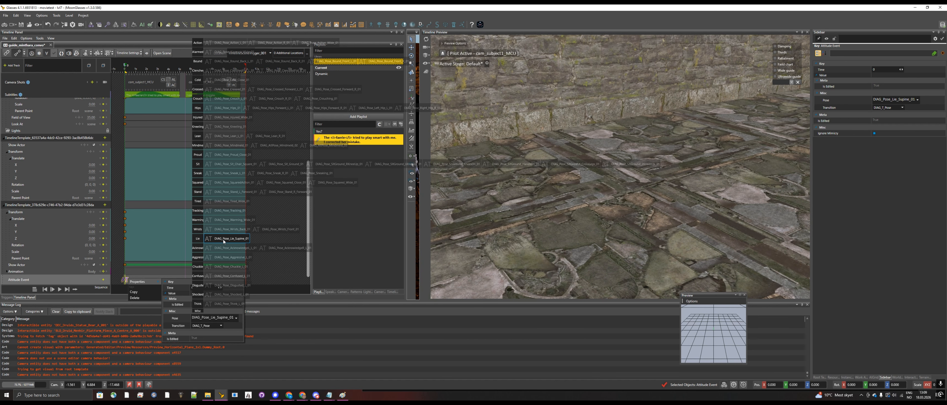
{"action": "left_click", "coordinate": [121, 242]}
{"action": "left_click", "coordinate": [120, 241]}
Try -2 and -3 for the vampire spawn's Translate X key, and settle on -3.5
{"action": "scroll", "coordinate": [115, 257], "scroll_direction": "down", "scroll_amount": 1}
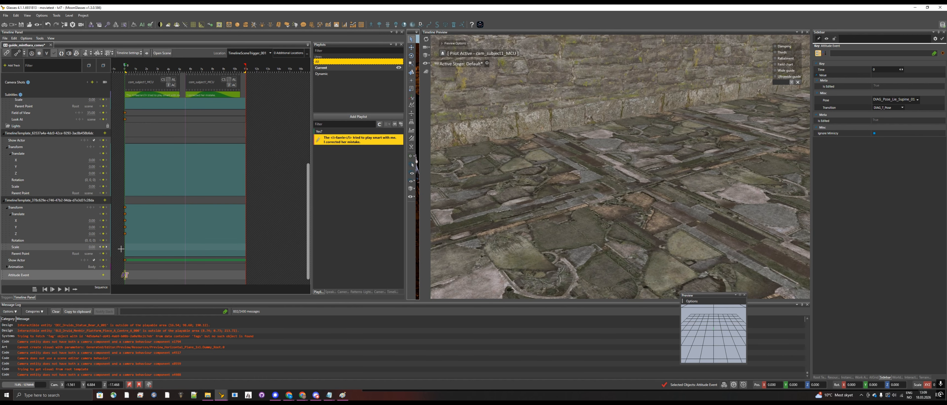
{"action": "left_click", "coordinate": [125, 222]}
{"action": "right_click", "coordinate": [125, 221]}
{"action": "mouse_move", "coordinate": [127, 225]}
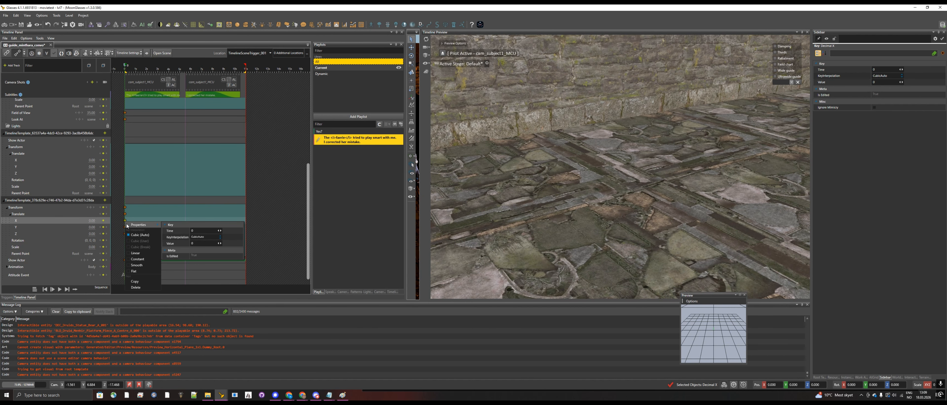
{"action": "left_click", "coordinate": [202, 243]}
{"action": "type", "text": "-2"}
{"action": "key", "text": "Return"}
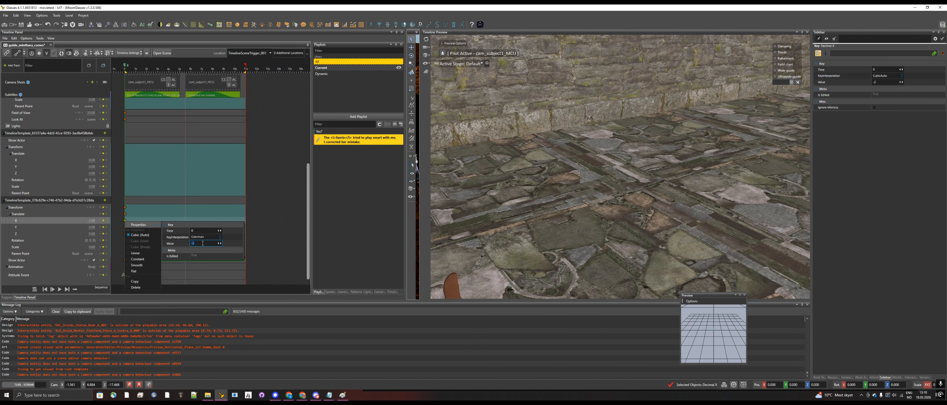
{"action": "type", "text": "-3"}
{"action": "key", "text": "Return"}
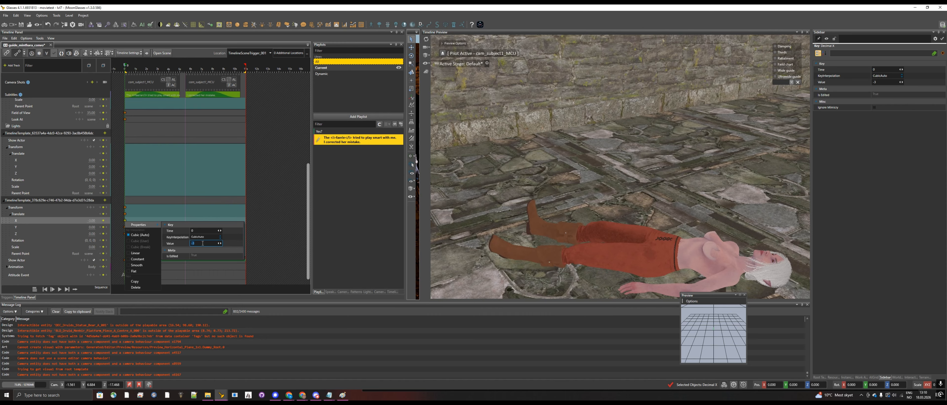
{"action": "type", "text": "-3.5"}
{"action": "key", "text": "Return"}
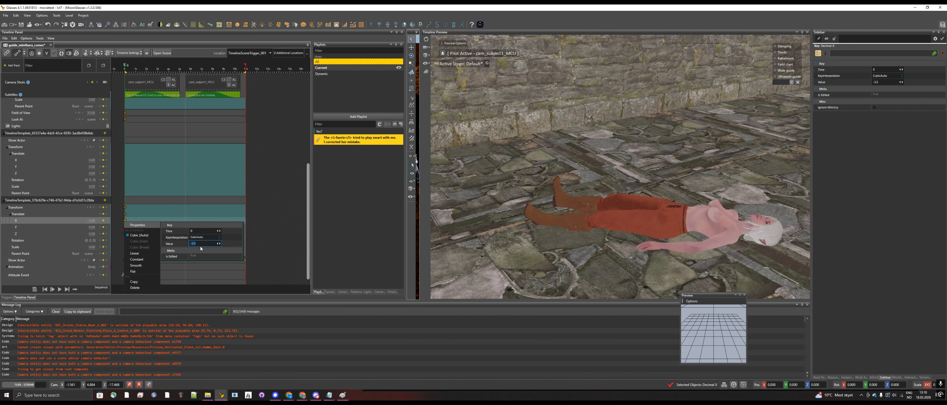
{"action": "left_click", "coordinate": [256, 209]}
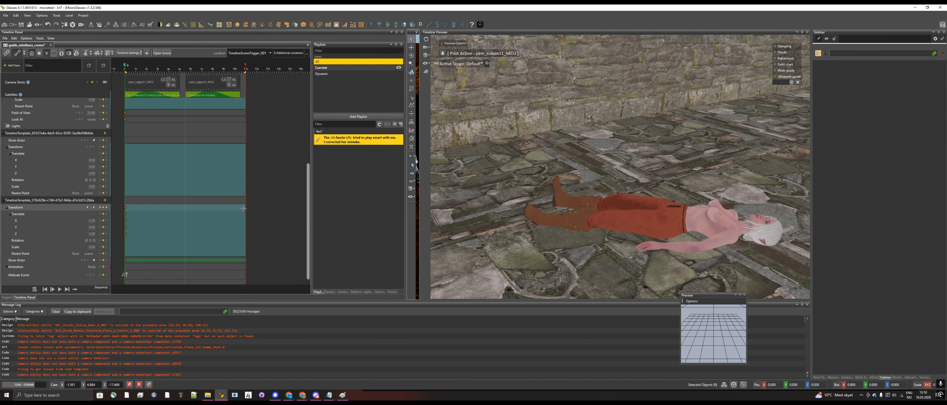
Add an Emotion Event track to the vampire spawn and set its key's emotion to Sleeping A
{"action": "left_click", "coordinate": [106, 201]}
{"action": "mouse_move", "coordinate": [124, 252]}
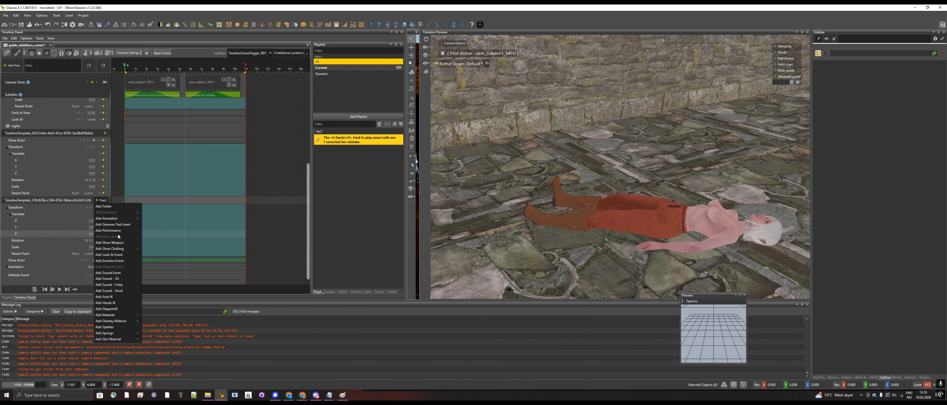
{"action": "left_click", "coordinate": [126, 261]}
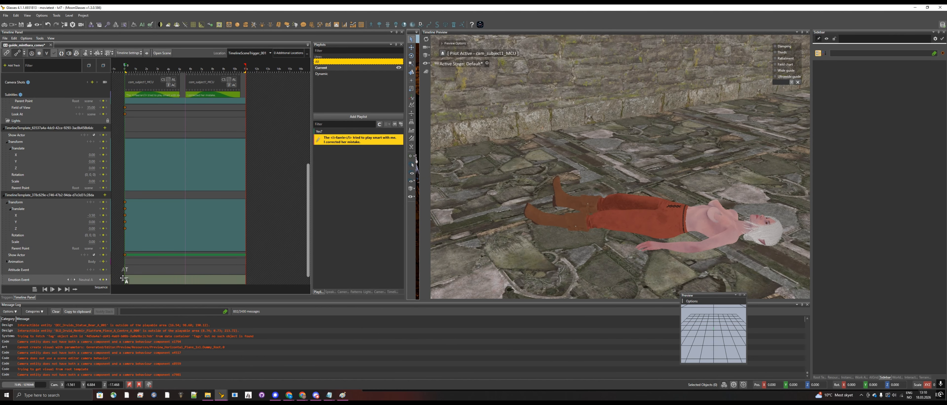
{"action": "left_click", "coordinate": [126, 281]}
{"action": "right_click", "coordinate": [126, 281]}
{"action": "mouse_move", "coordinate": [132, 285]}
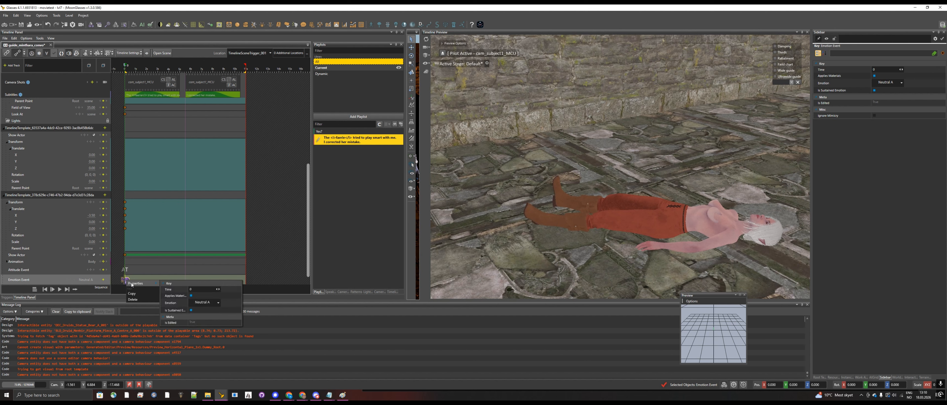
{"action": "left_click", "coordinate": [217, 303]}
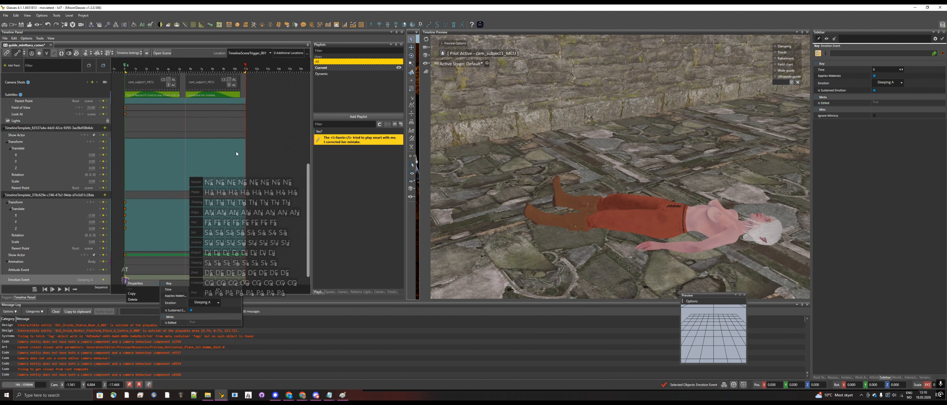
{"action": "left_click", "coordinate": [280, 139]}
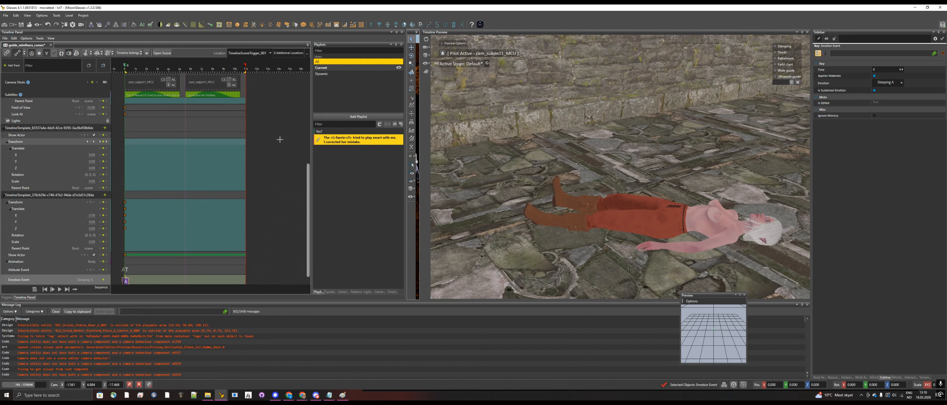
Save guide_minthara_convo and the root templates, and enlarge the main level viewport
{"action": "left_click", "coordinate": [4, 16]}
{"action": "left_click", "coordinate": [30, 68]}
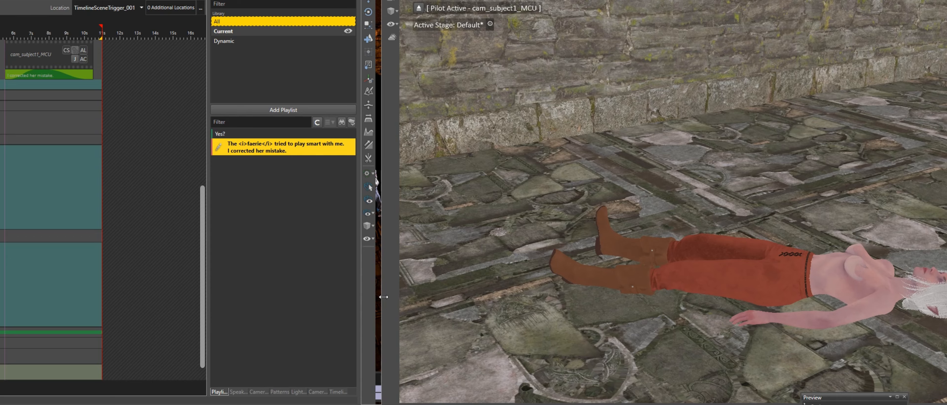
{"action": "left_click_drag", "start_coordinate": [420, 224], "coordinate": [691, 230]}
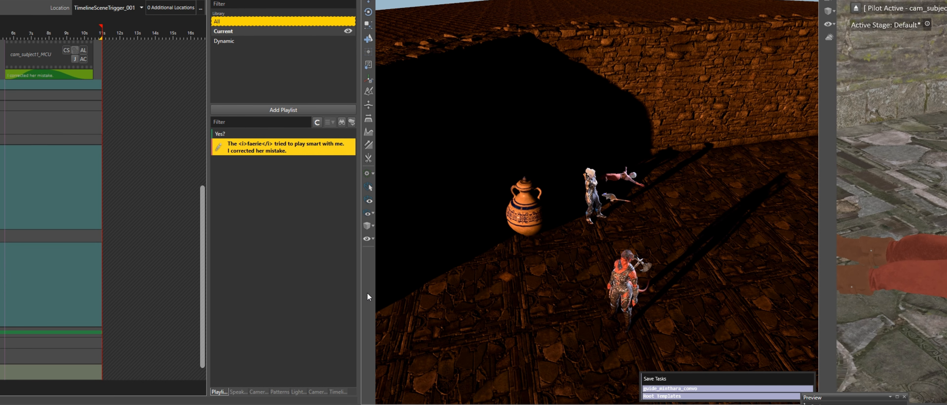
{"action": "left_click_drag", "start_coordinate": [360, 298], "coordinate": [93, 297]}
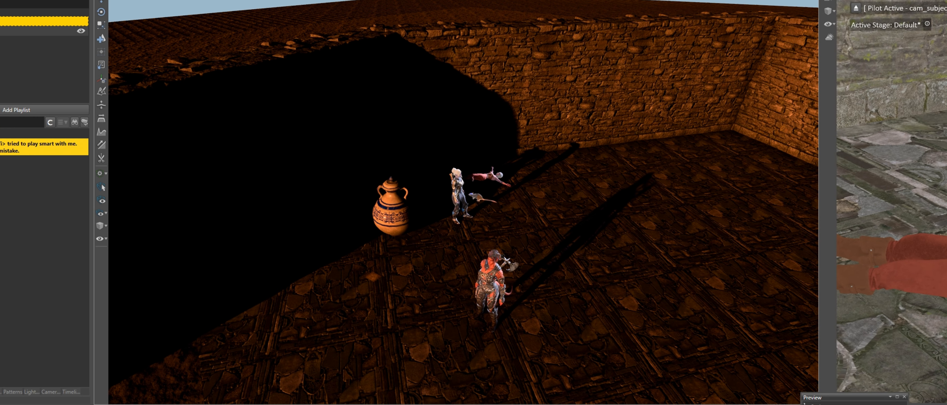
Play the guide_minthara_convo dialogue in game mode, choosing "What did you do to Dalyria?!", and widen the timeline preview again
{"action": "key", "text": "ctrl+grave"}
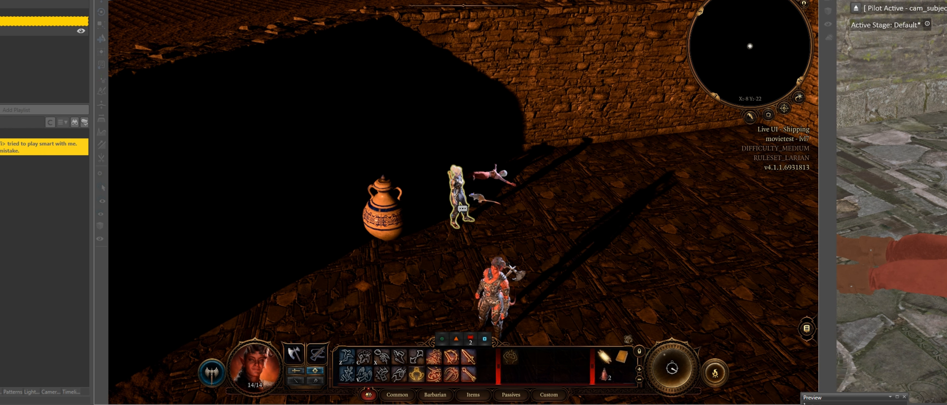
{"action": "left_click", "coordinate": [459, 199]}
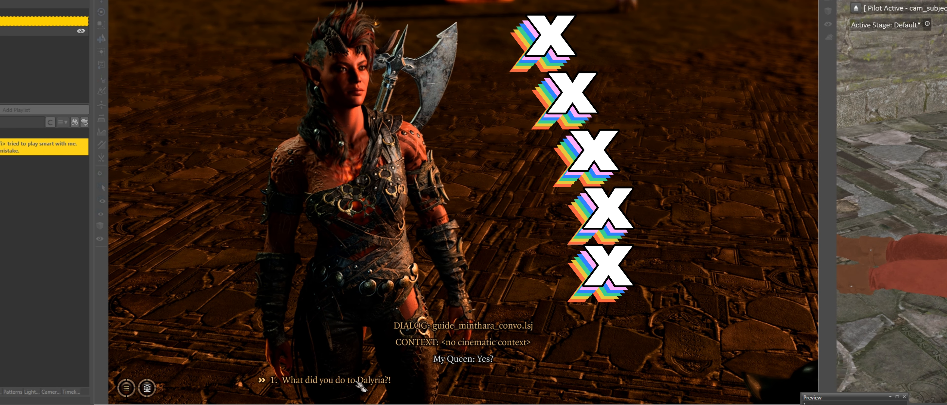
{"action": "left_click", "coordinate": [349, 381]}
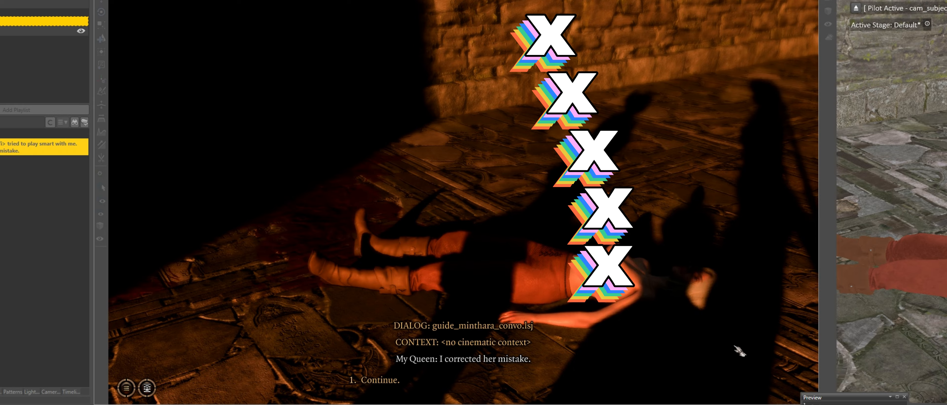
{"action": "key", "text": "1"}
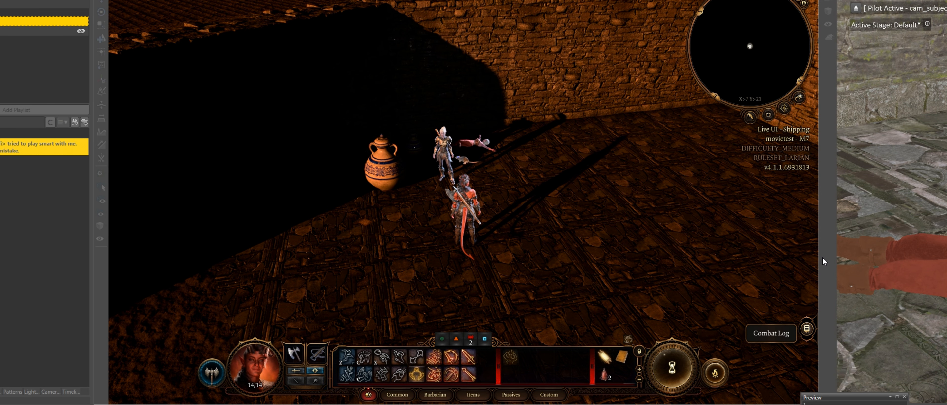
{"action": "left_click_drag", "start_coordinate": [823, 261], "coordinate": [570, 239]}
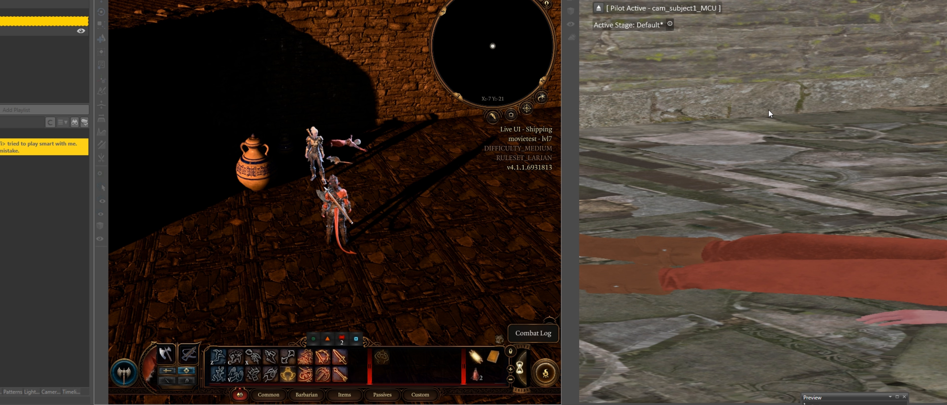